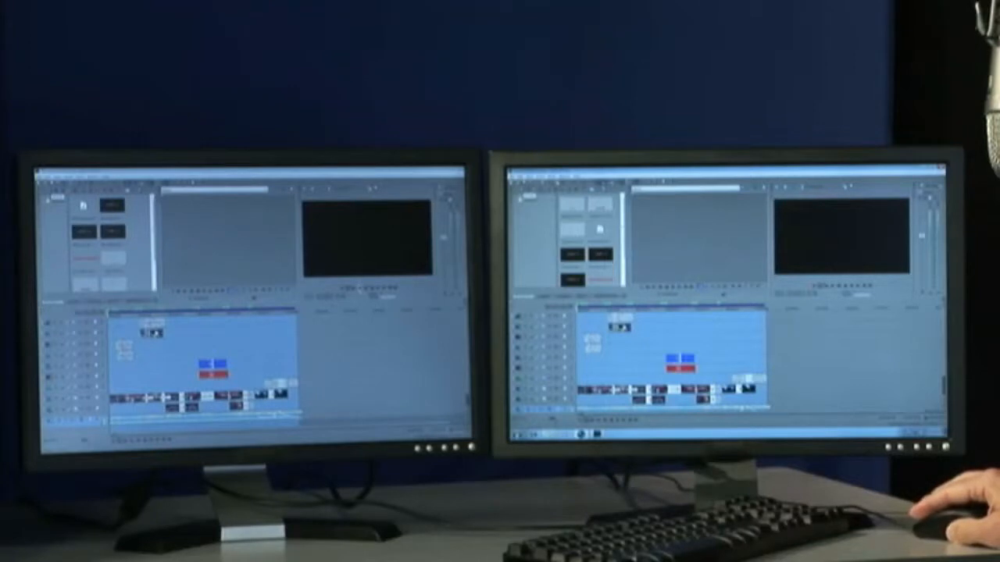
# - Play the project with a full-screen preview on the second monitor and exit full-screen mode
pyautogui.click(360, 288)
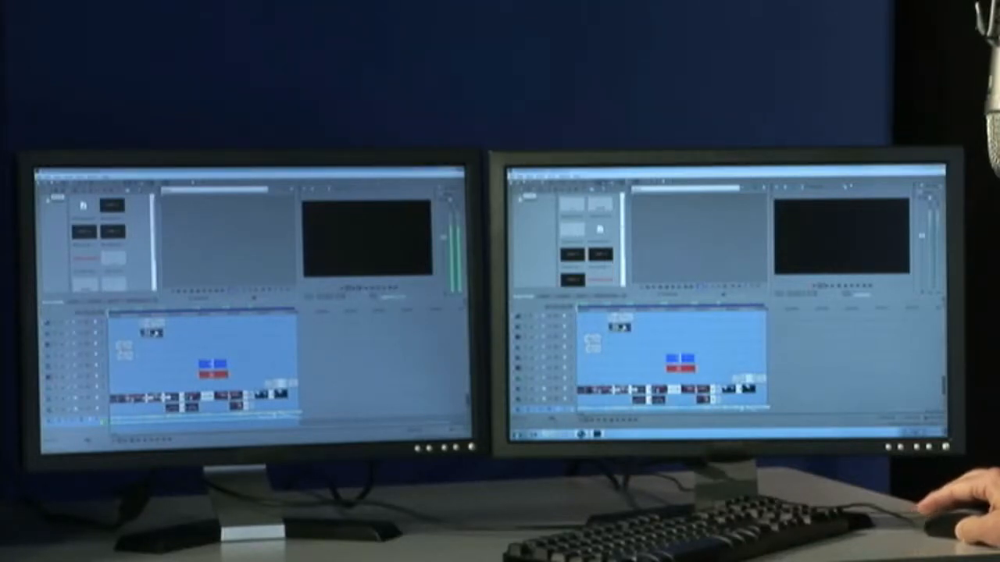
pyautogui.click(654, 289)
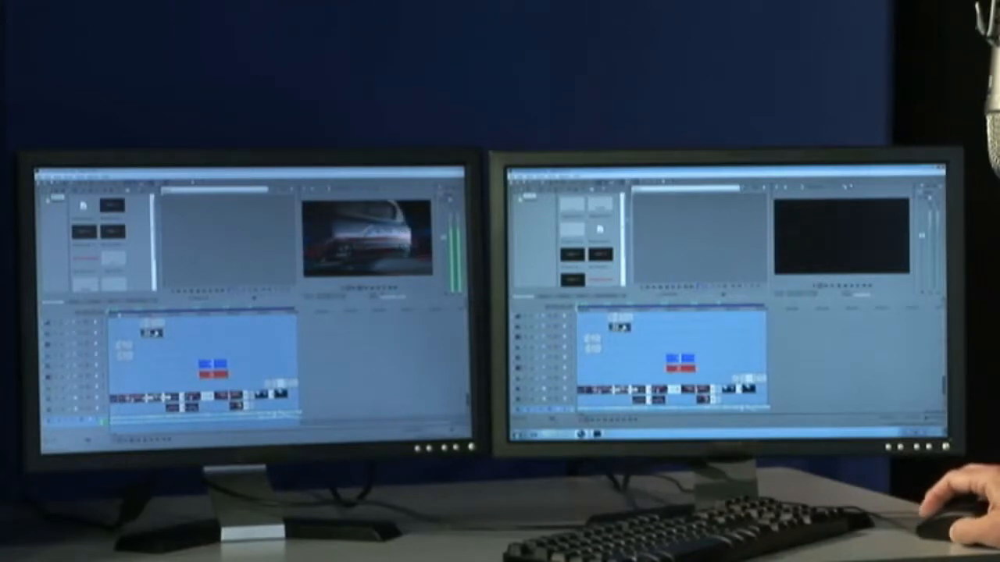
pyautogui.click(785, 189)
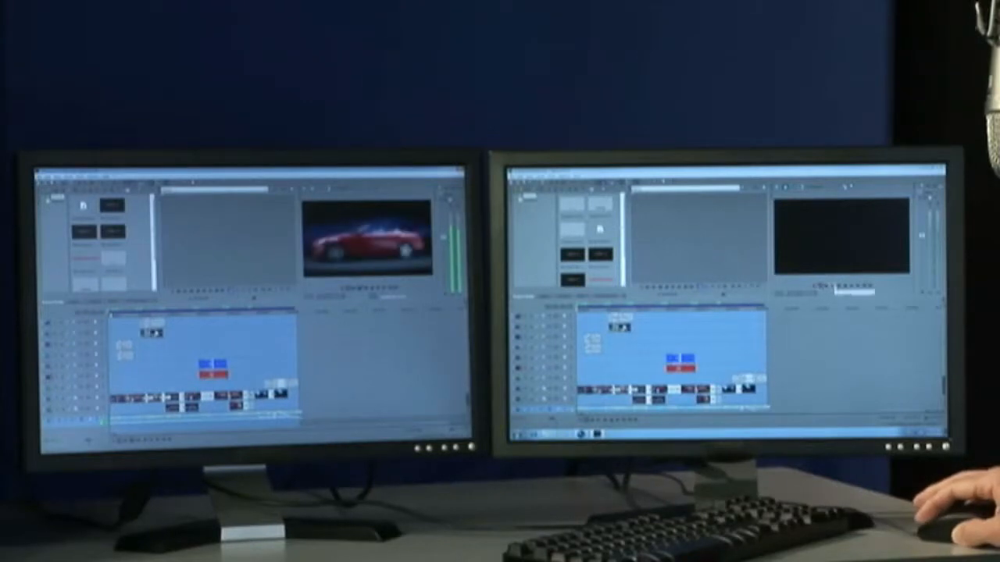
pyautogui.click(835, 286)
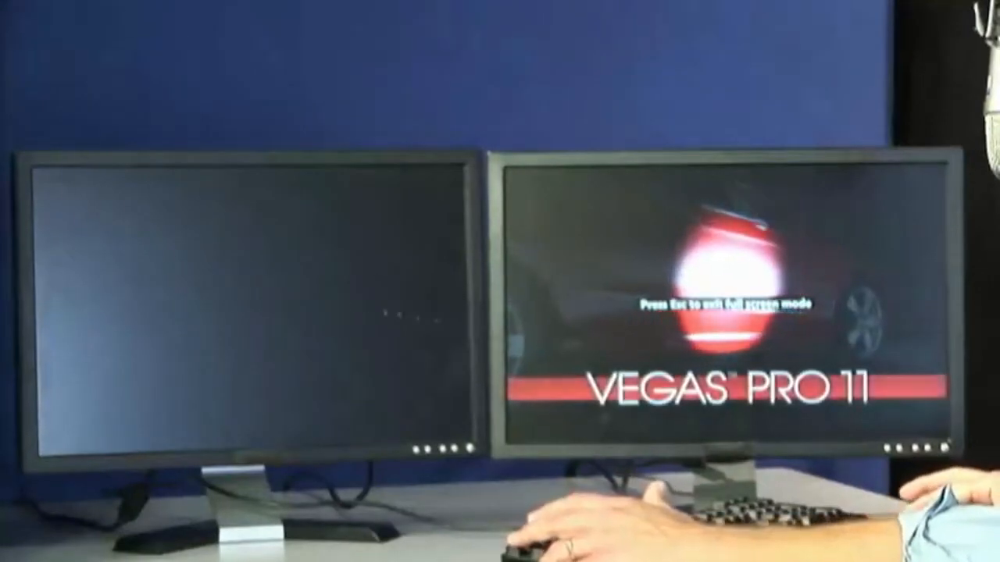
pyautogui.press('Escape')
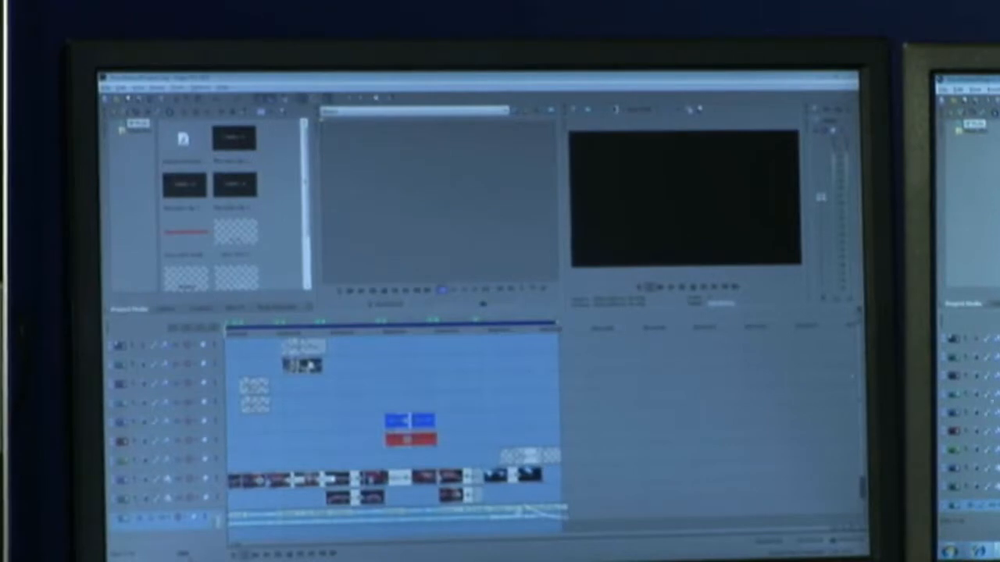
# - Open the older version's Render As dialog to compare it and close it
pyautogui.click(153, 102)
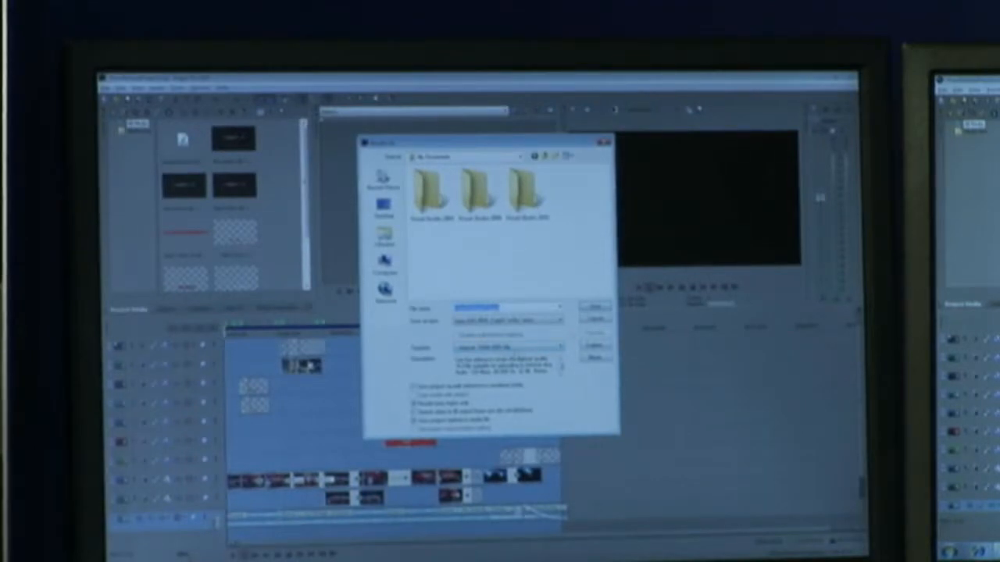
pyautogui.click(595, 306)
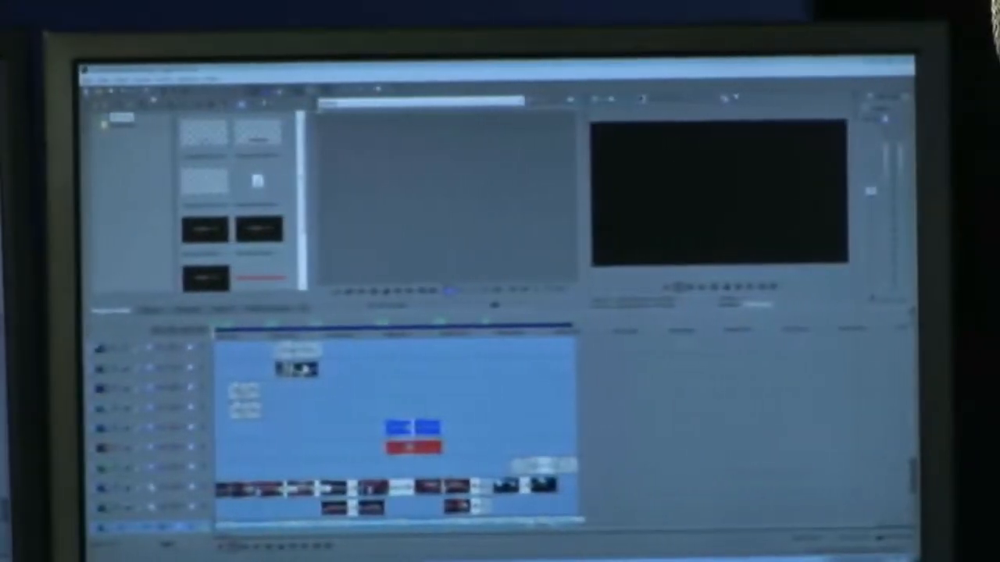
# - Open the Render As dialog, show all formats, and expand and collapse the Output File and Render Options sections
pyautogui.click(133, 91)
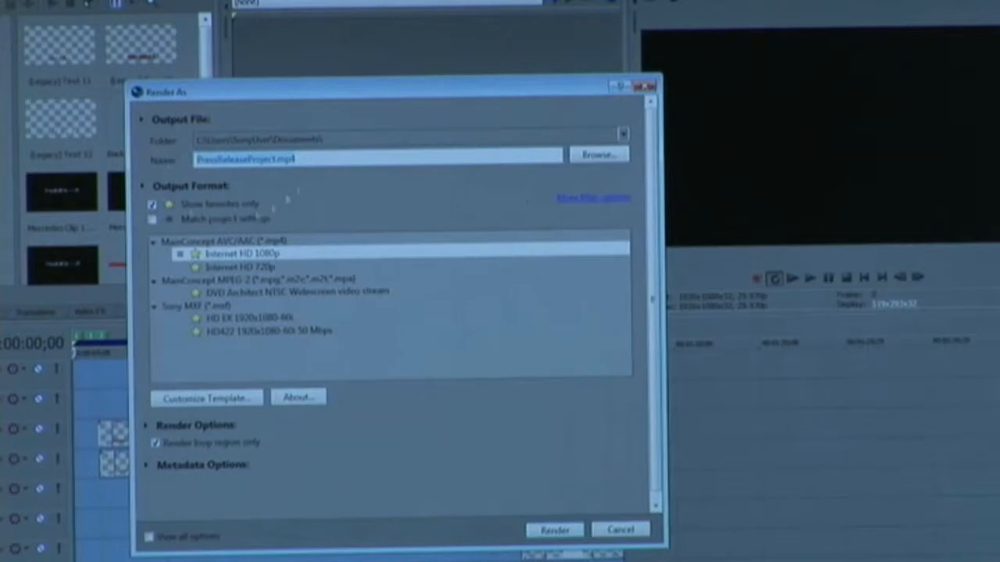
pyautogui.click(153, 204)
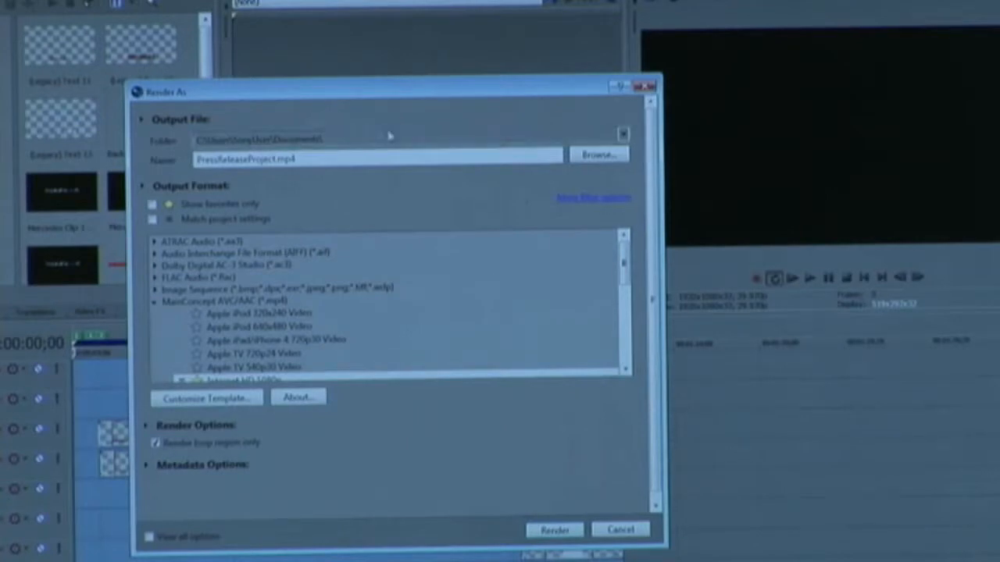
pyautogui.click(142, 121)
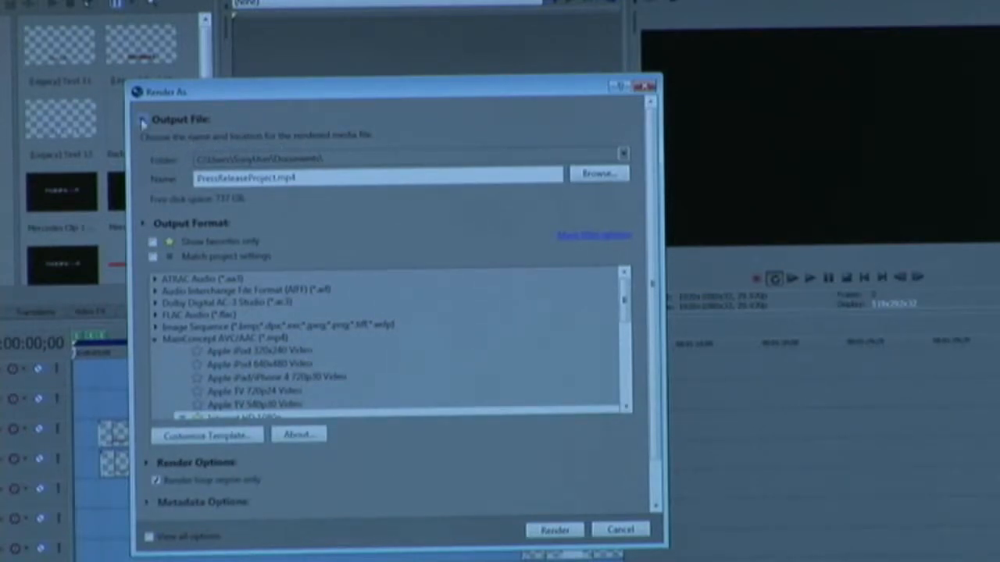
pyautogui.click(143, 121)
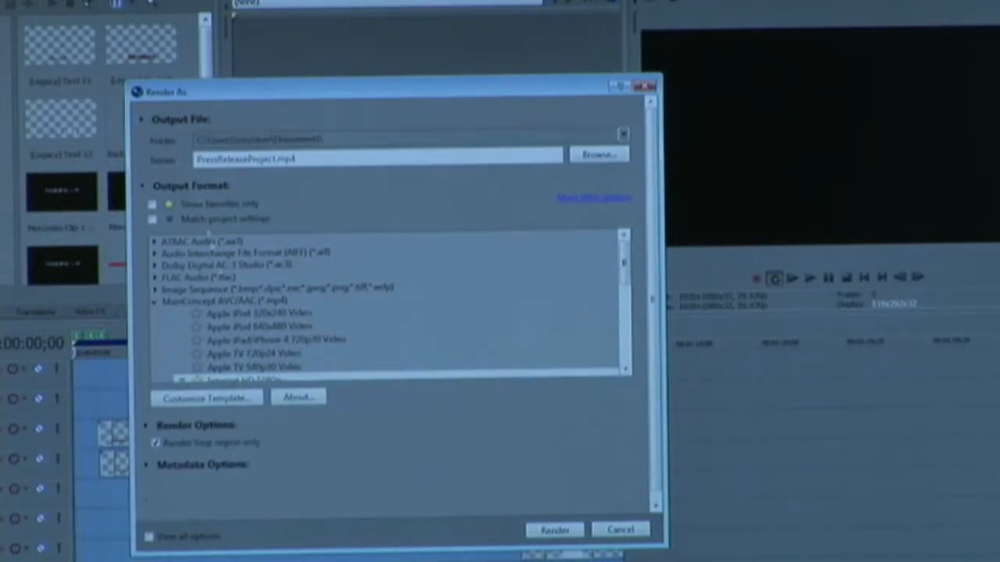
pyautogui.click(146, 426)
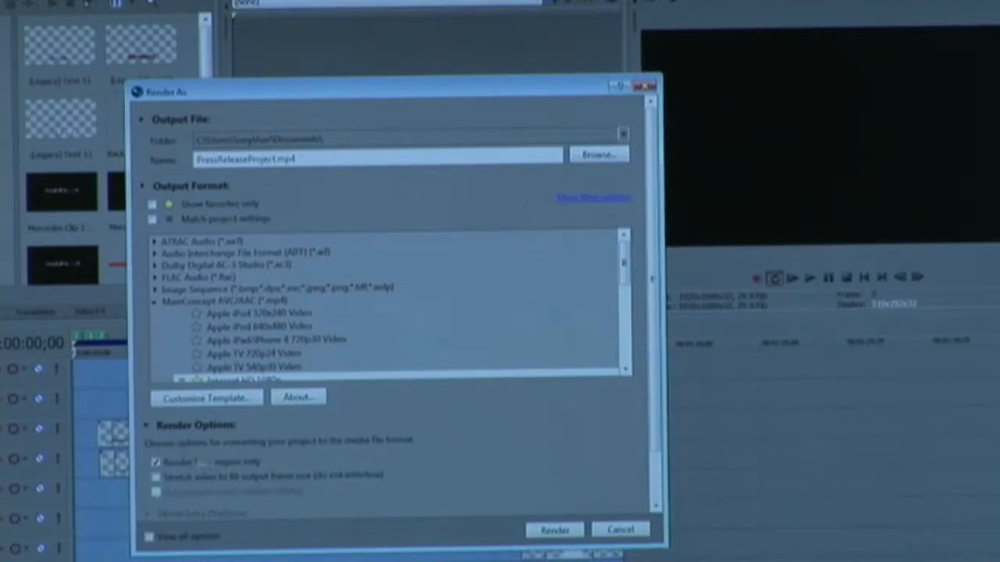
pyautogui.click(146, 427)
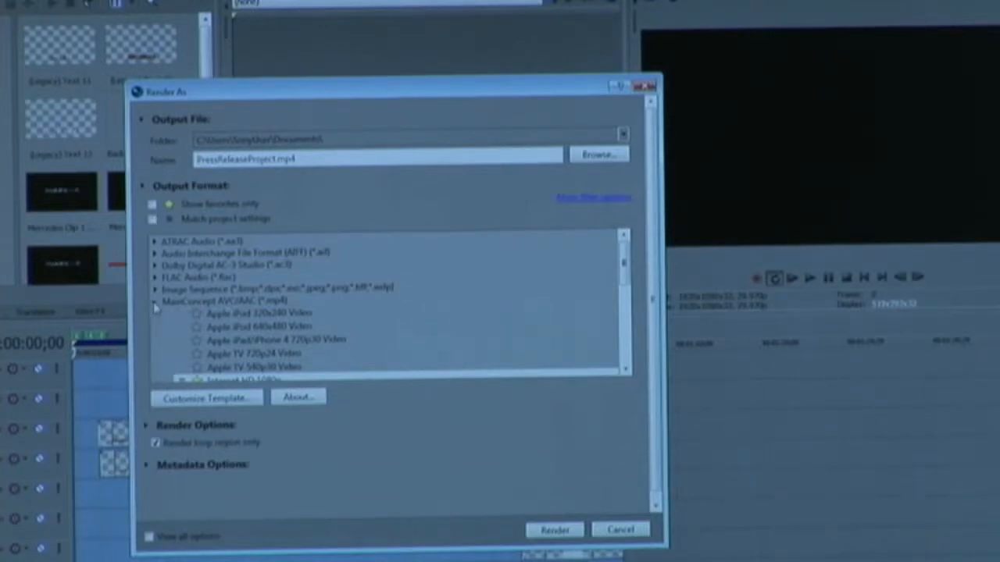
# - Browse the format list with the Match project settings filter, expanding the MP3 Audio and Sony Perfect Clarity Audio groups
pyautogui.scroll(-1, 241, 324)
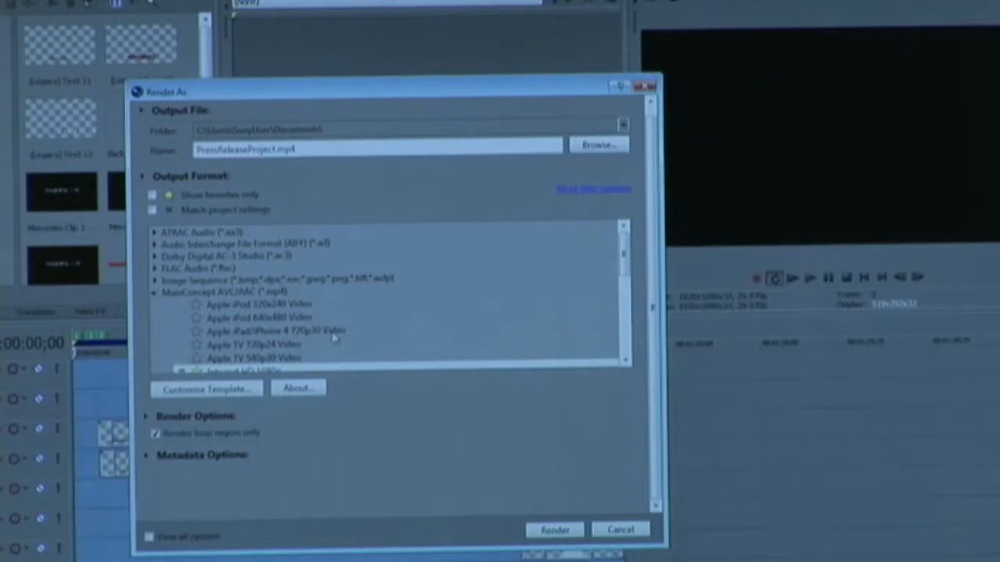
pyautogui.scroll(1, 333, 338)
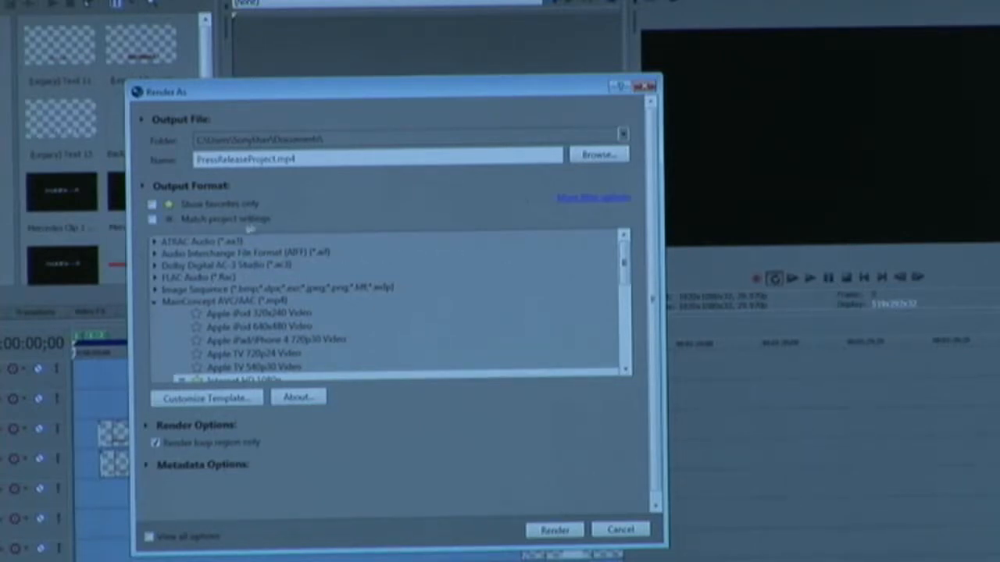
pyautogui.click(152, 220)
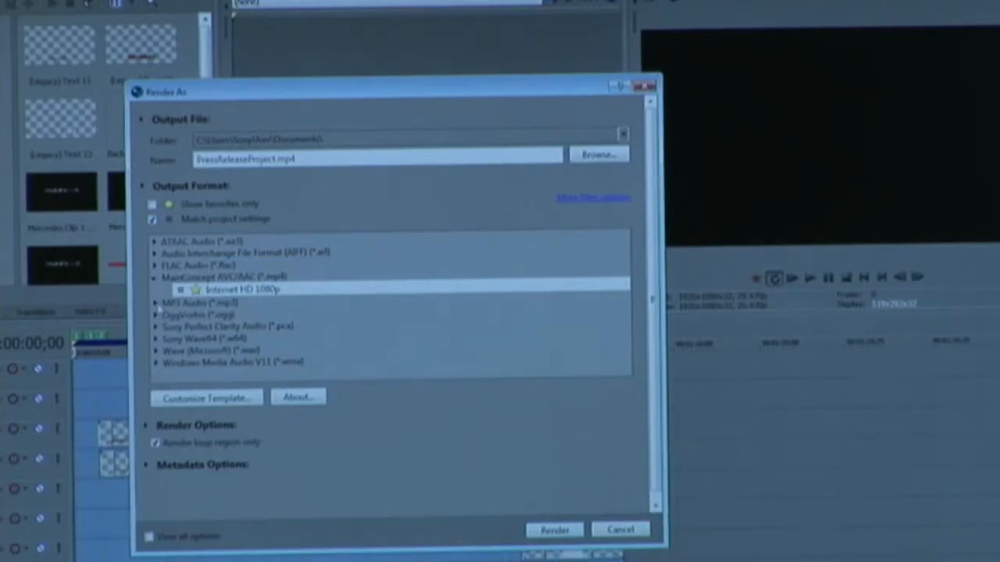
pyautogui.click(156, 303)
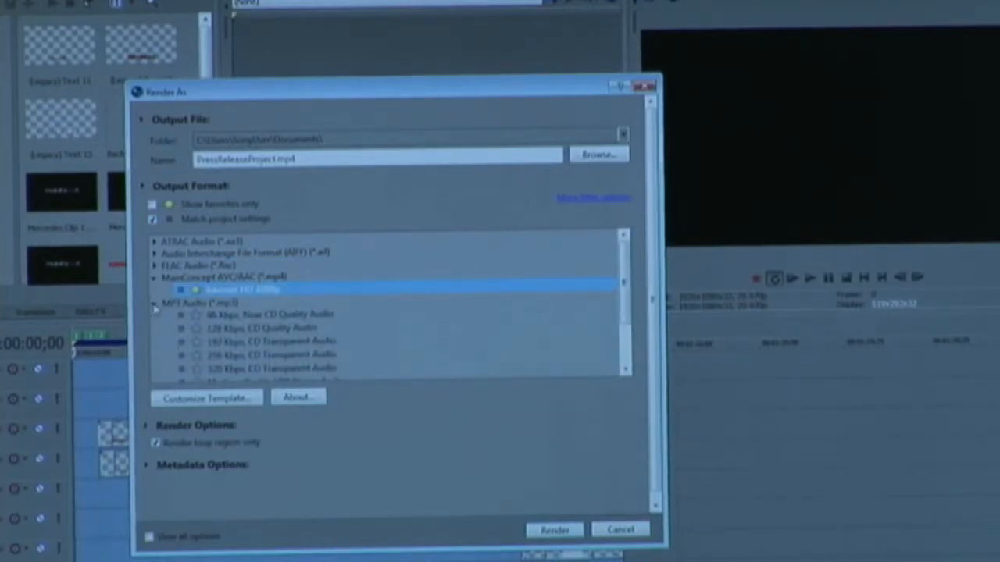
pyautogui.click(156, 304)
pyautogui.click(155, 327)
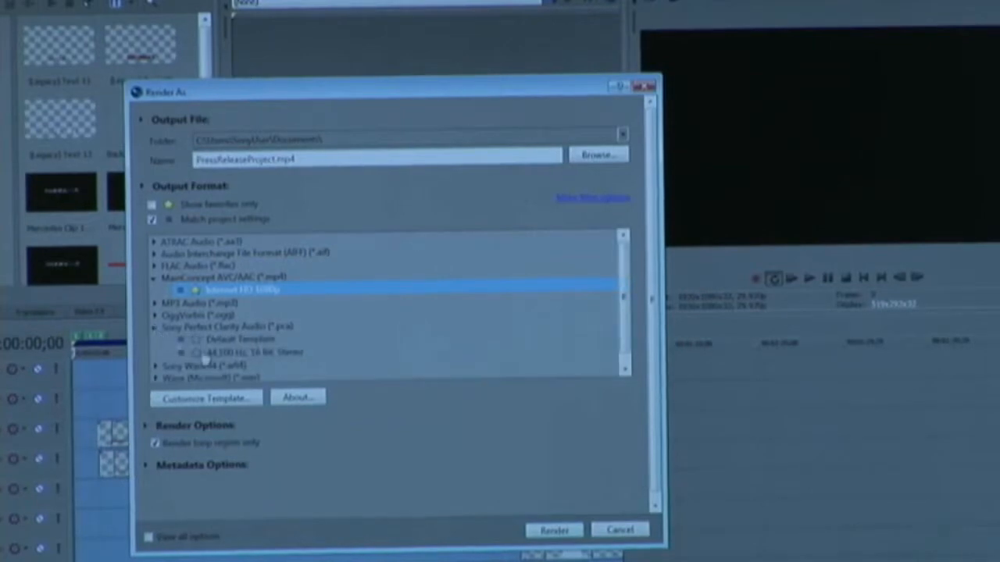
pyautogui.click(155, 327)
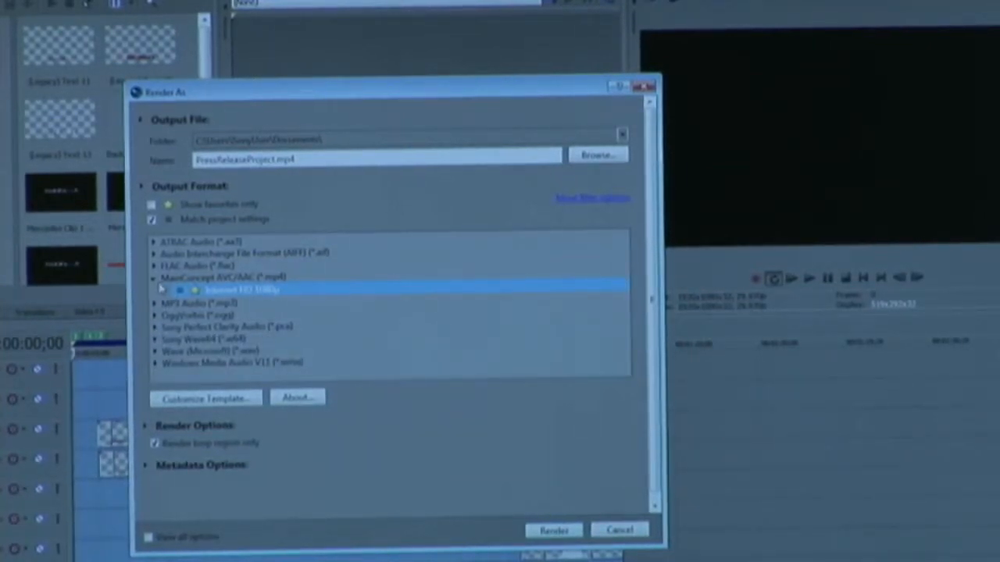
pyautogui.click(153, 221)
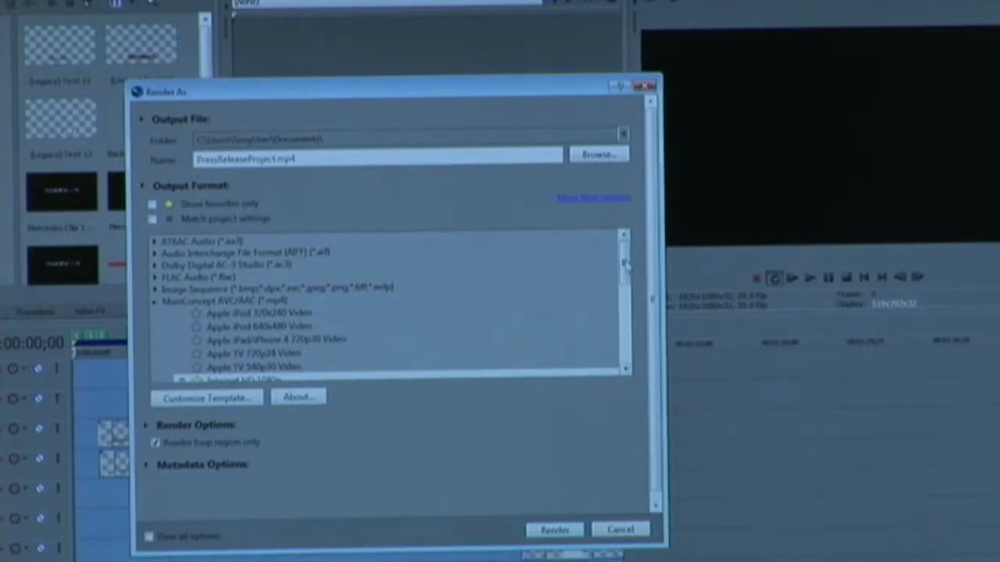
pyautogui.scroll(-2, 594, 262)
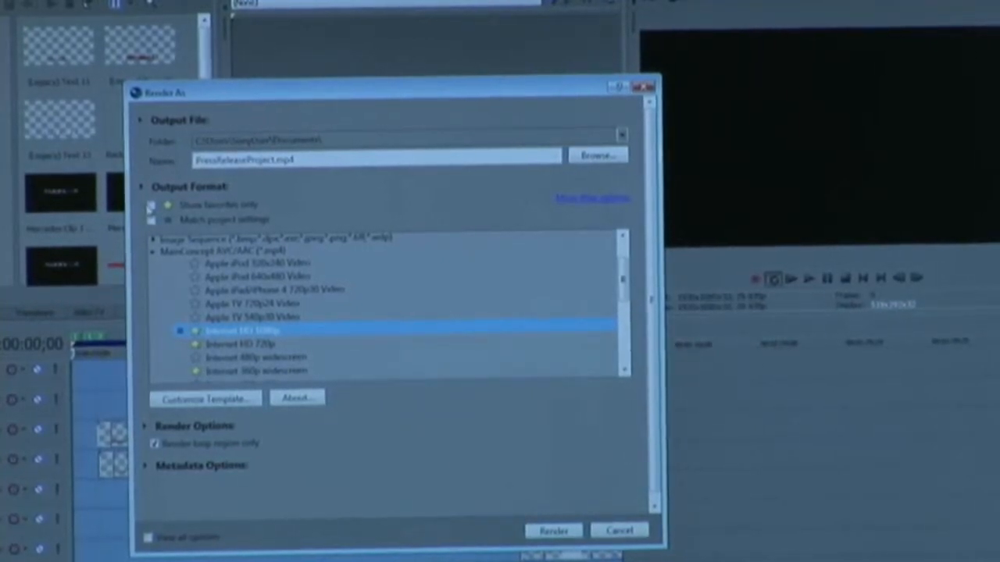
# - Show favorite templates only and select the Internet HD 1080p template
pyautogui.click(151, 205)
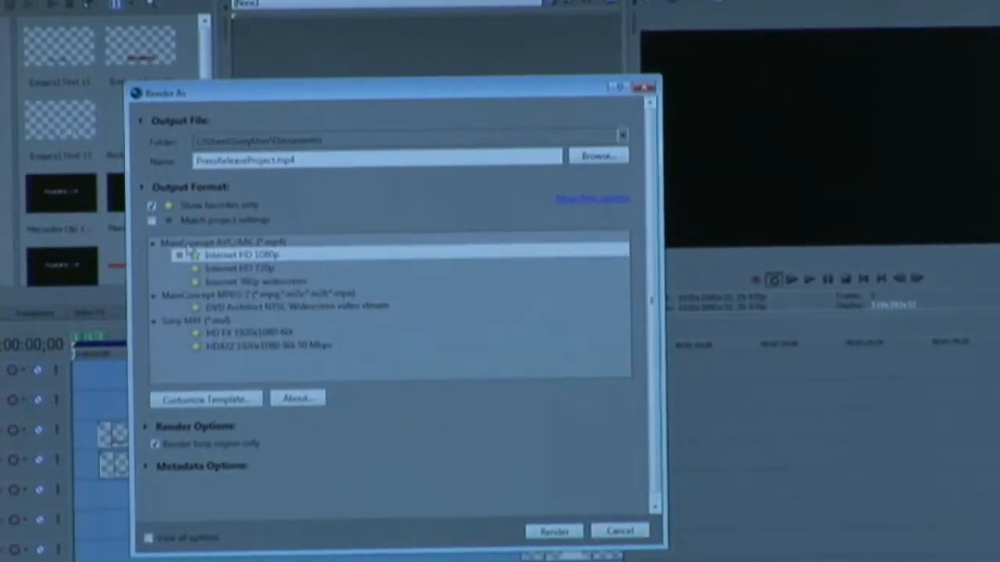
pyautogui.click(234, 256)
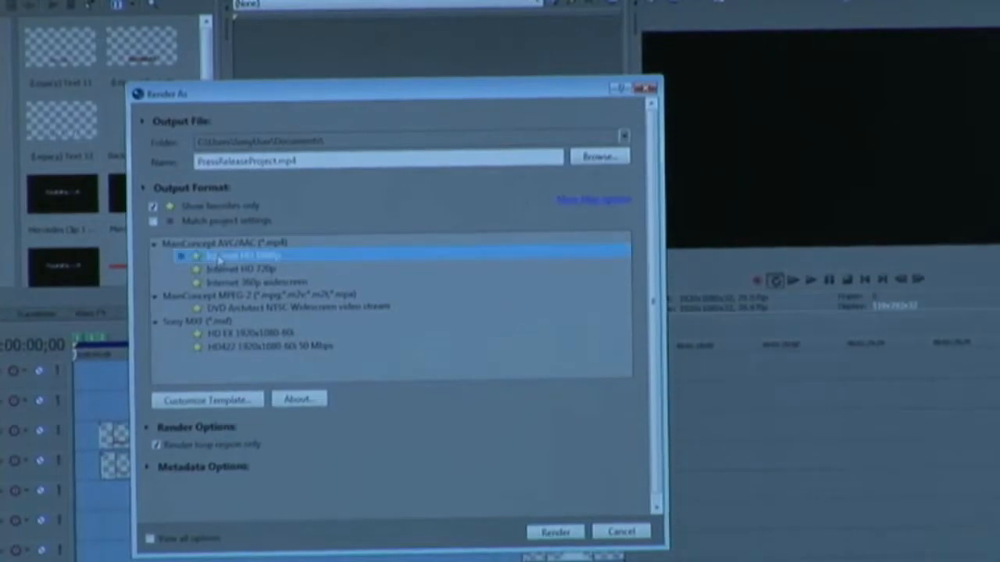
# - Open the more filter options and the output format details and collapse them
pyautogui.click(564, 205)
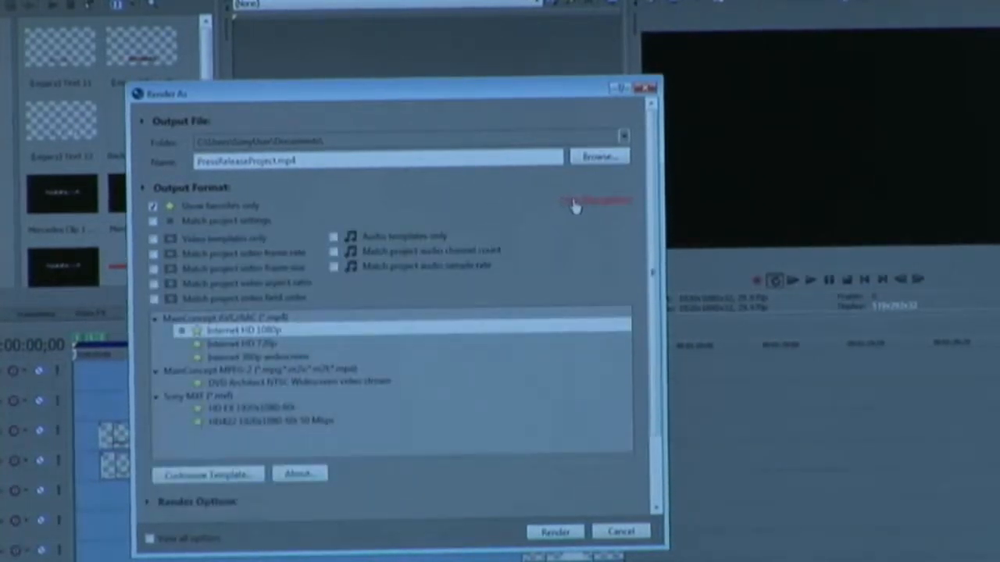
pyautogui.click(572, 203)
pyautogui.click(145, 189)
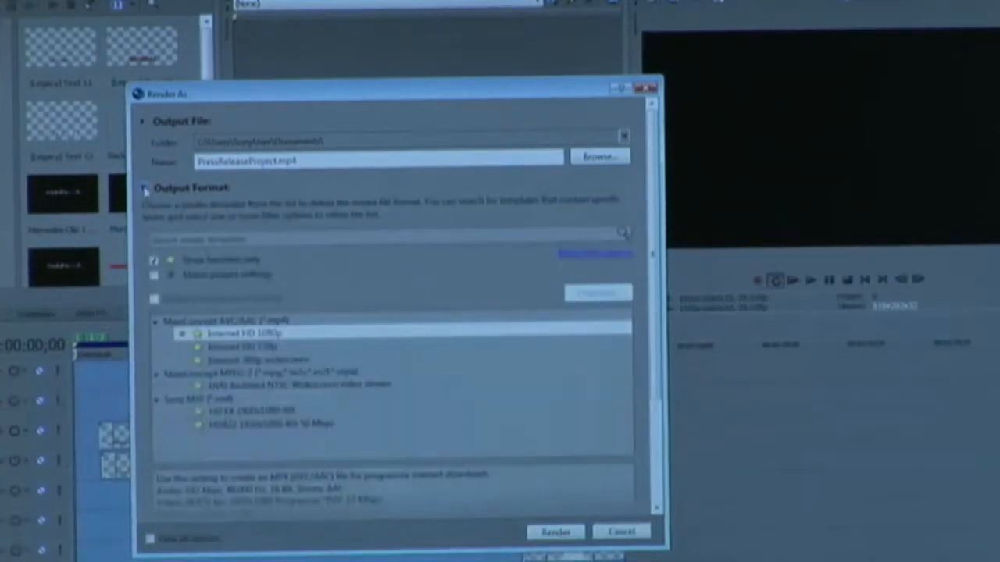
pyautogui.click(144, 190)
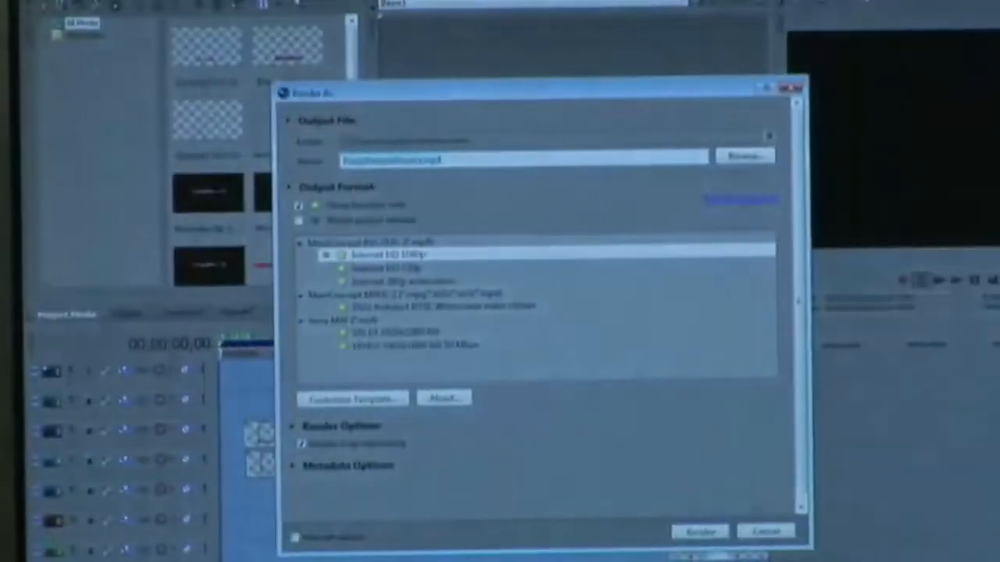
# - Name the output file 11 and start rendering
pyautogui.write('11')
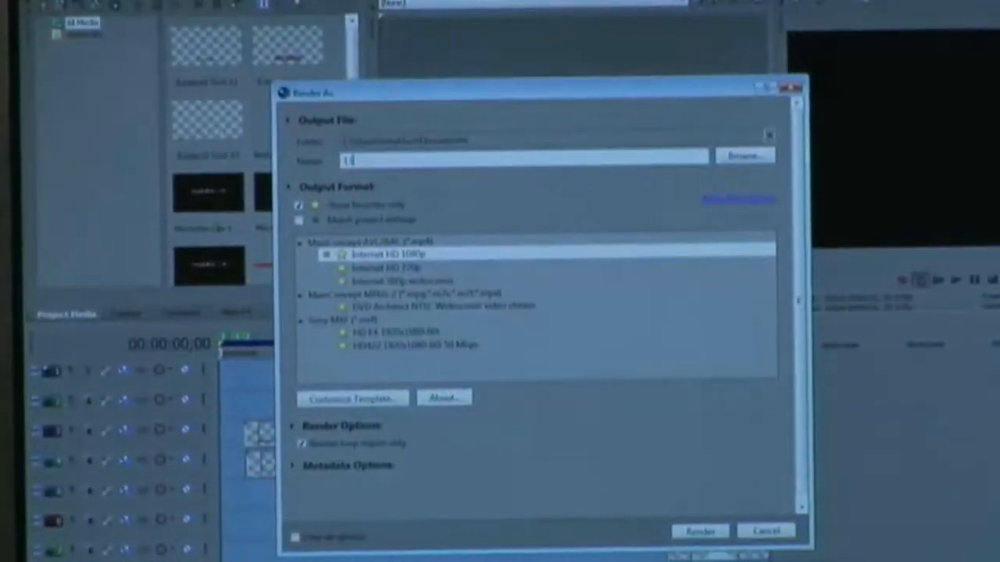
pyautogui.click(700, 531)
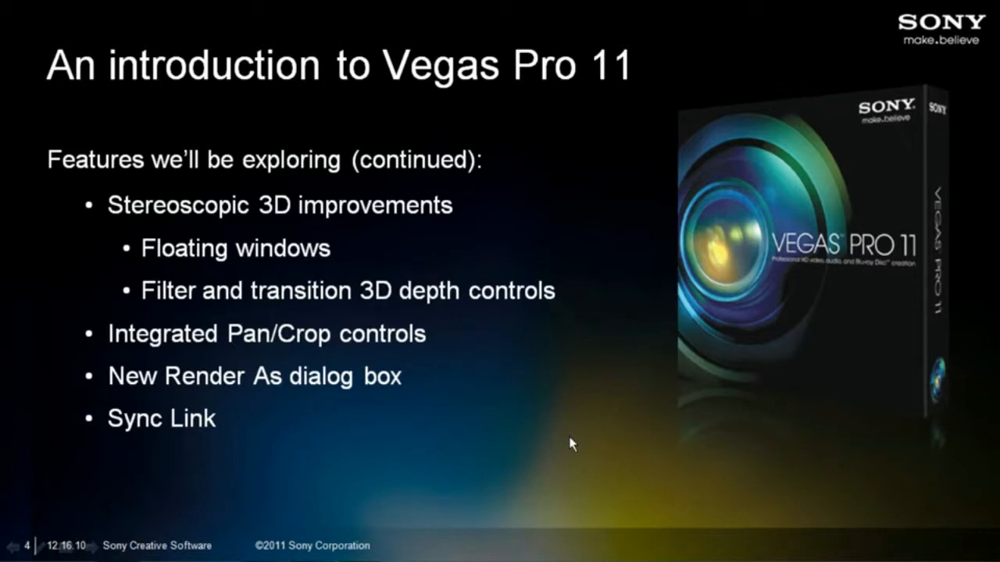
# - Switch from the slide show back to Vegas Pro
pyautogui.hotkey('alt', 'Tab')
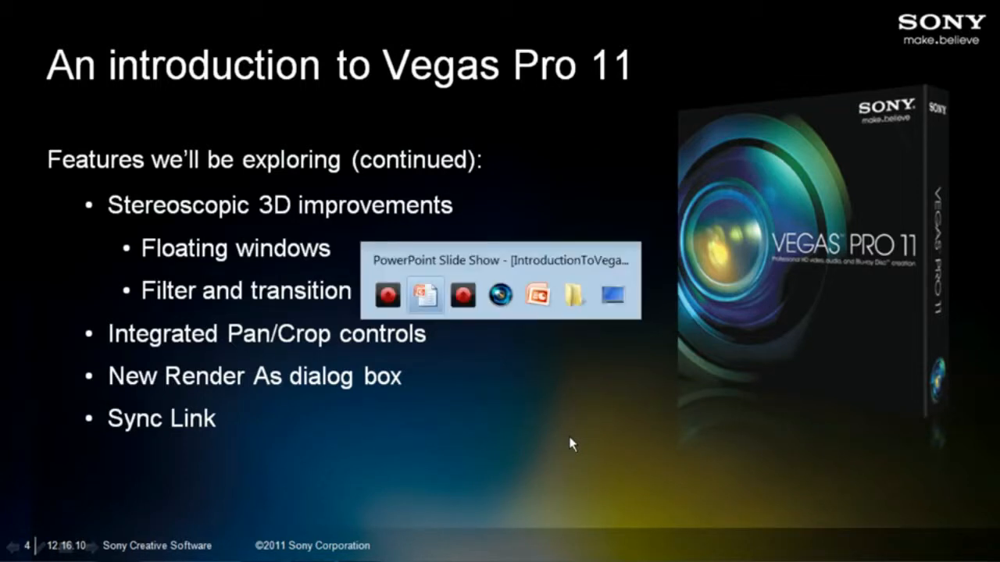
pyautogui.hotkey('alt', 'Tab')
pyautogui.hotkey('alt', 'Tab')
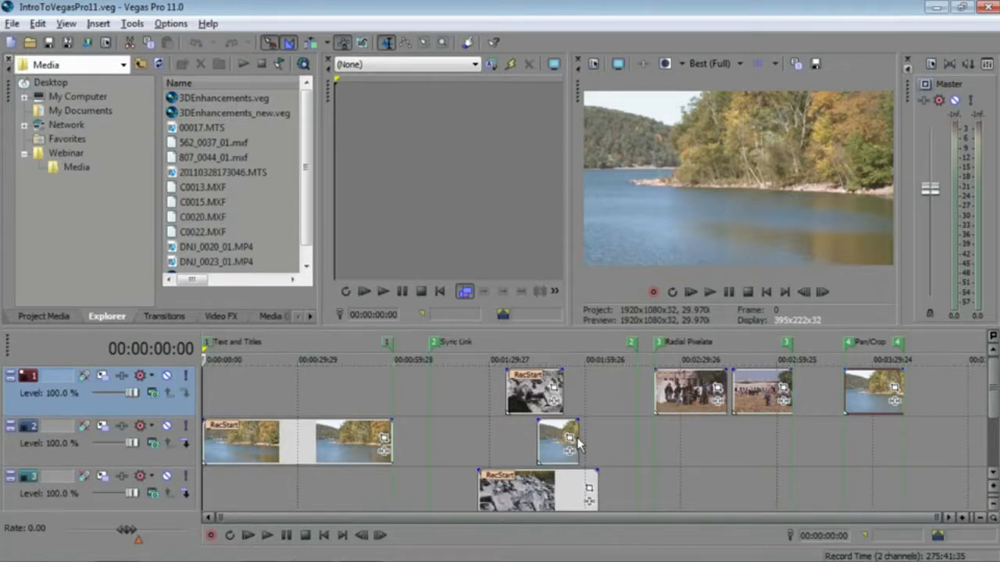
# - Add a (Legacy) Text generator with the Soft Shadow preset to the start of the first video track
pyautogui.click(271, 317)
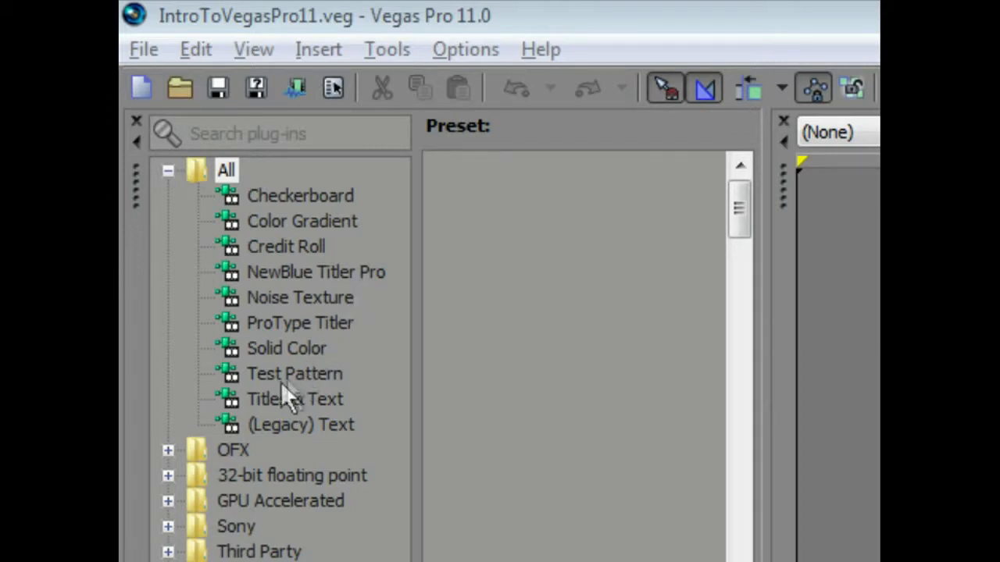
pyautogui.click(255, 422)
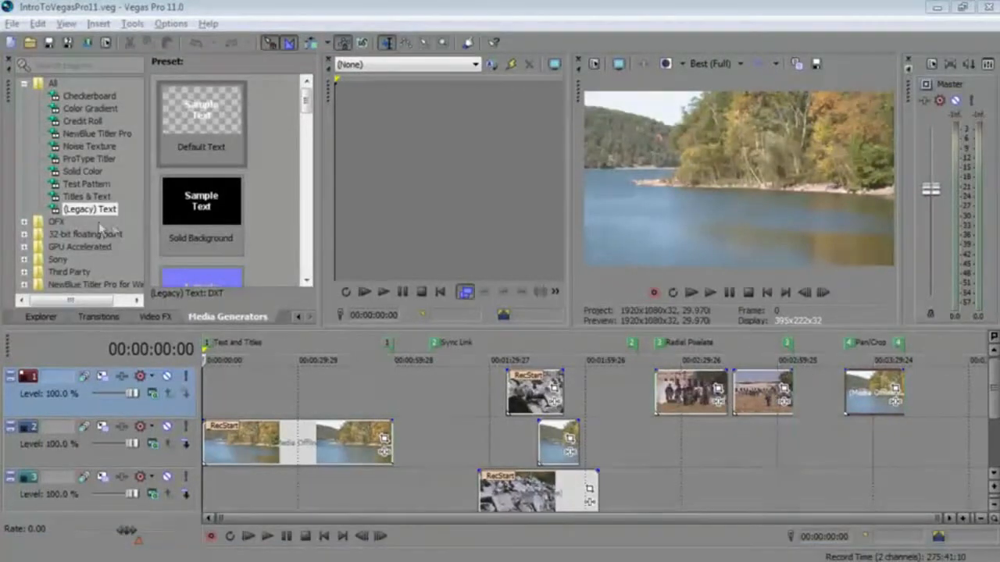
pyautogui.click(72, 211)
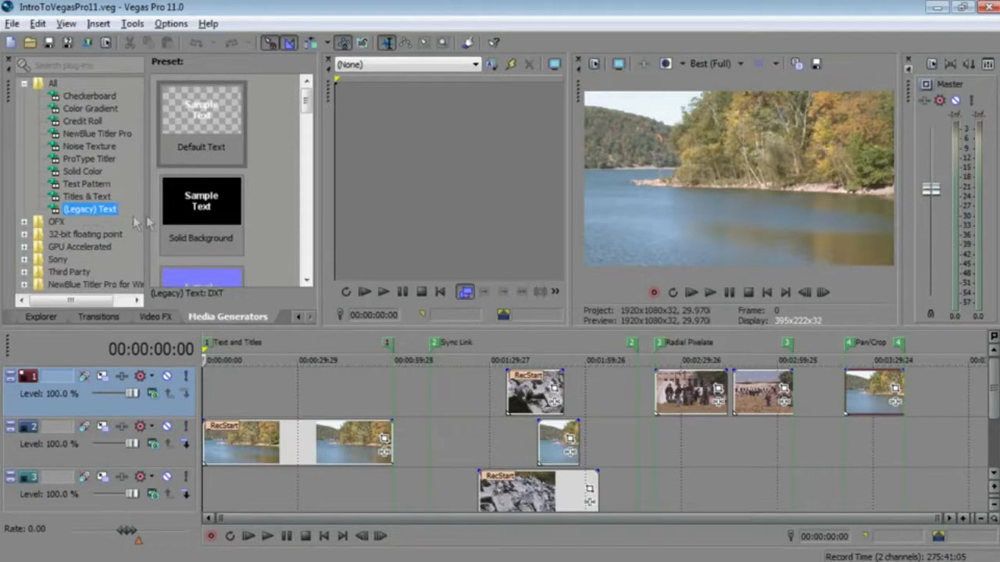
pyautogui.moveTo(306, 100); pyautogui.dragTo(309, 137)
pyautogui.click(201, 204)
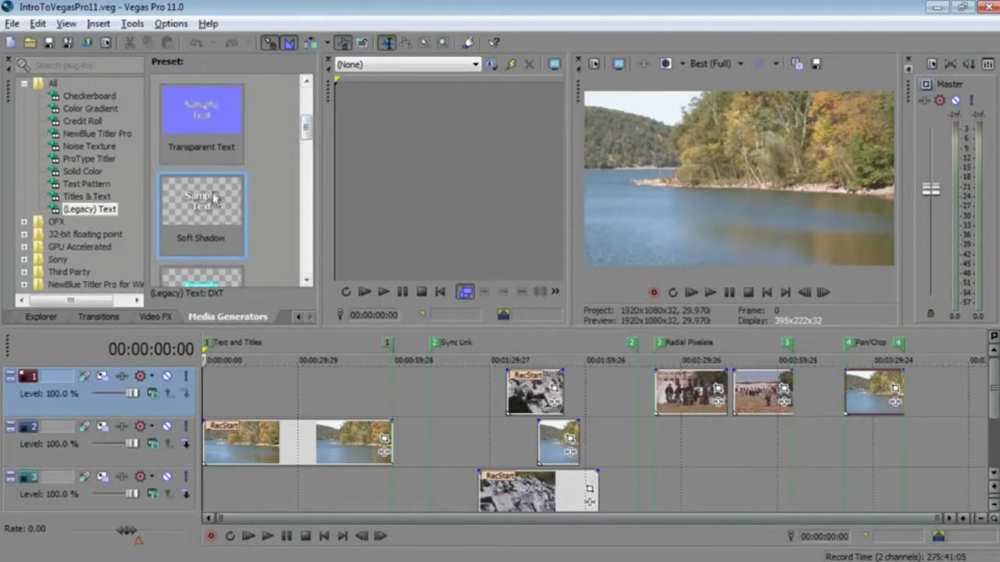
pyautogui.moveTo(228, 375); pyautogui.dragTo(213, 392)
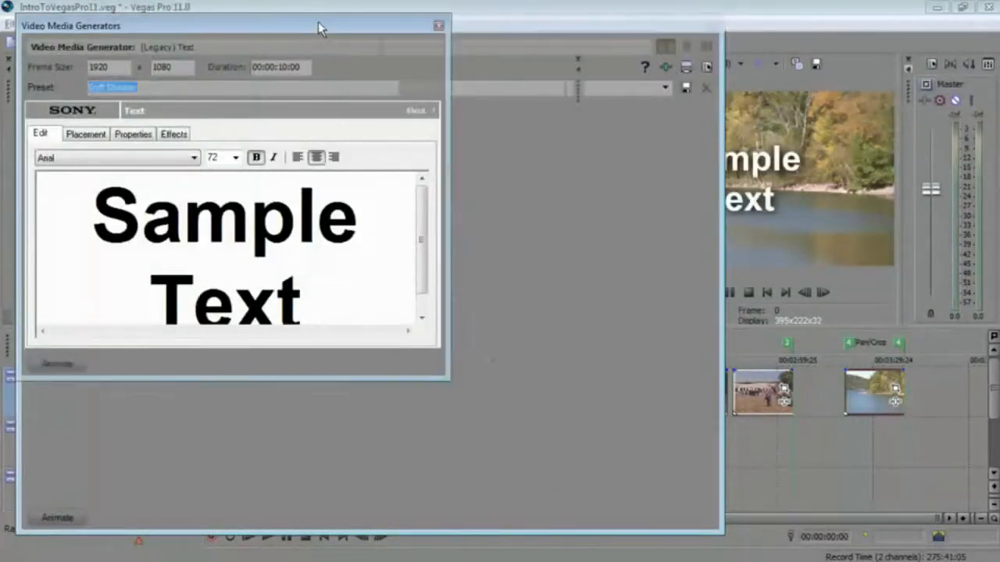
# - Add a ProType Titler generator with the Center Baseline preset to the first video track after the legacy text
pyautogui.click(438, 29)
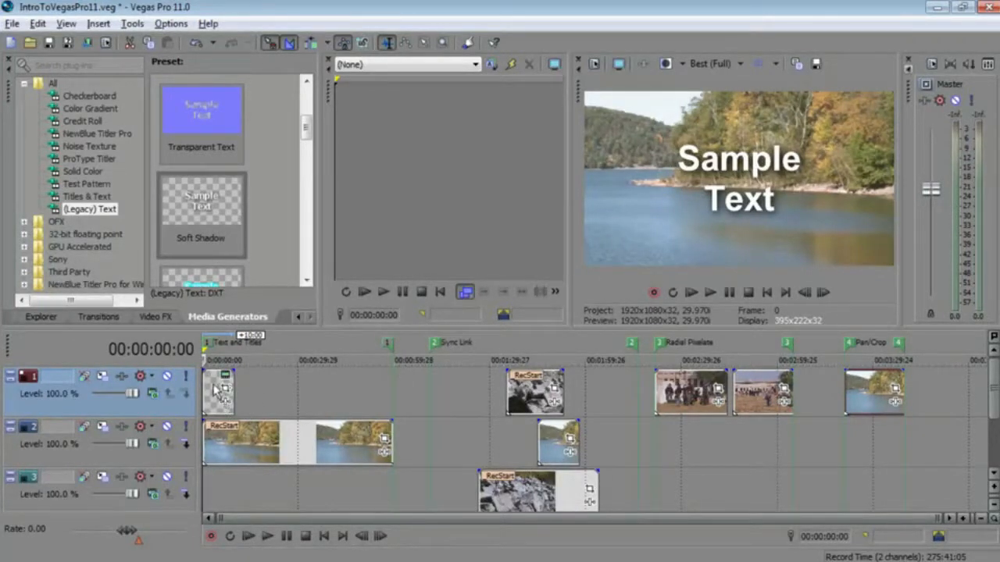
pyautogui.click(216, 406)
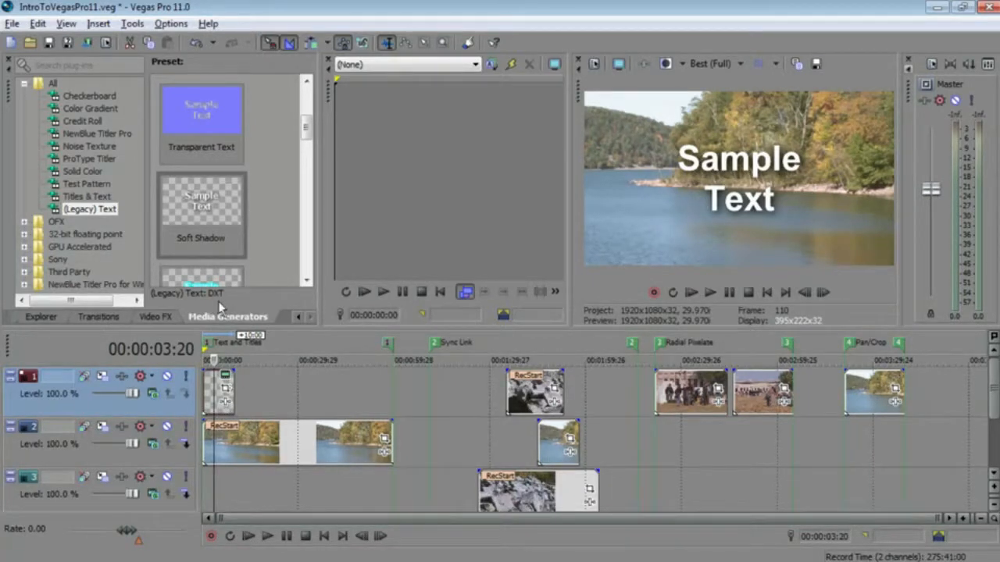
pyautogui.click(83, 160)
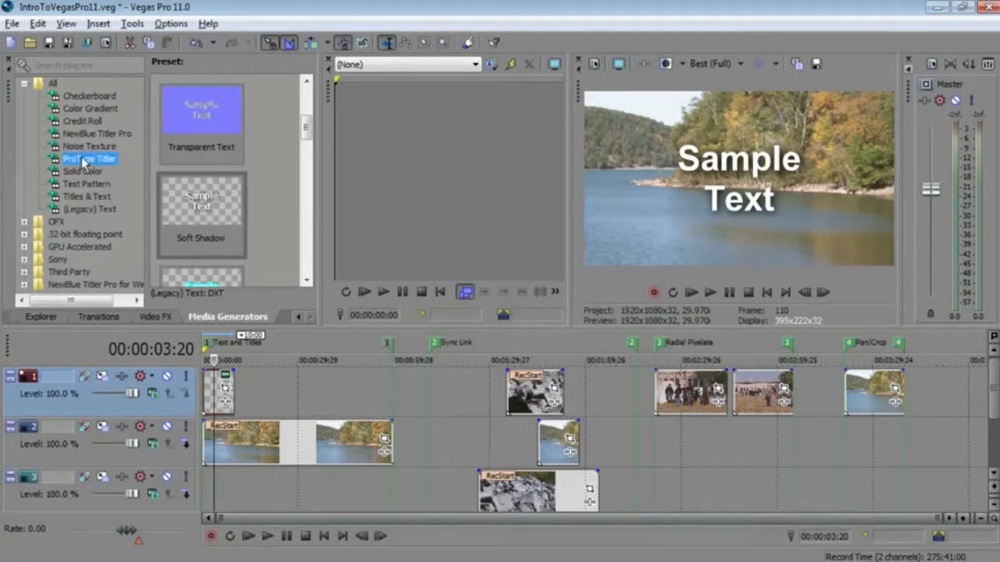
pyautogui.moveTo(306, 109); pyautogui.dragTo(310, 134)
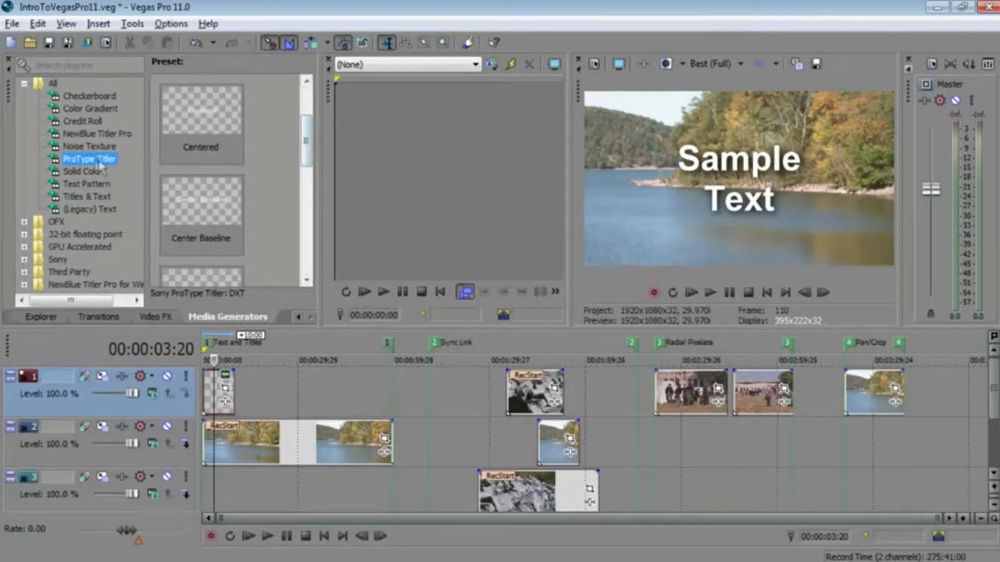
pyautogui.click(199, 109)
pyautogui.click(203, 201)
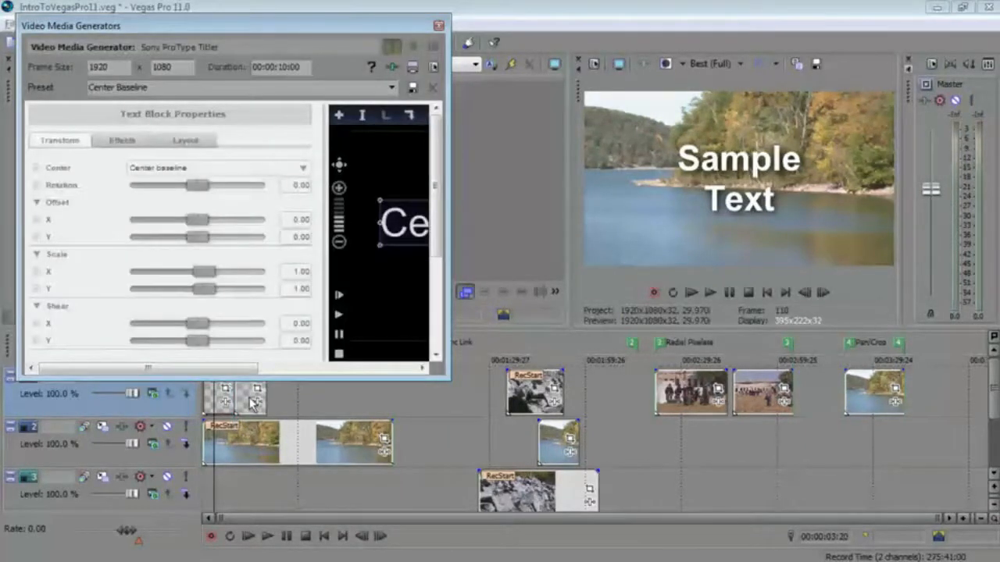
# - Apply the Bounce animation from the collections to the Center Baseline title
pyautogui.click(248, 397)
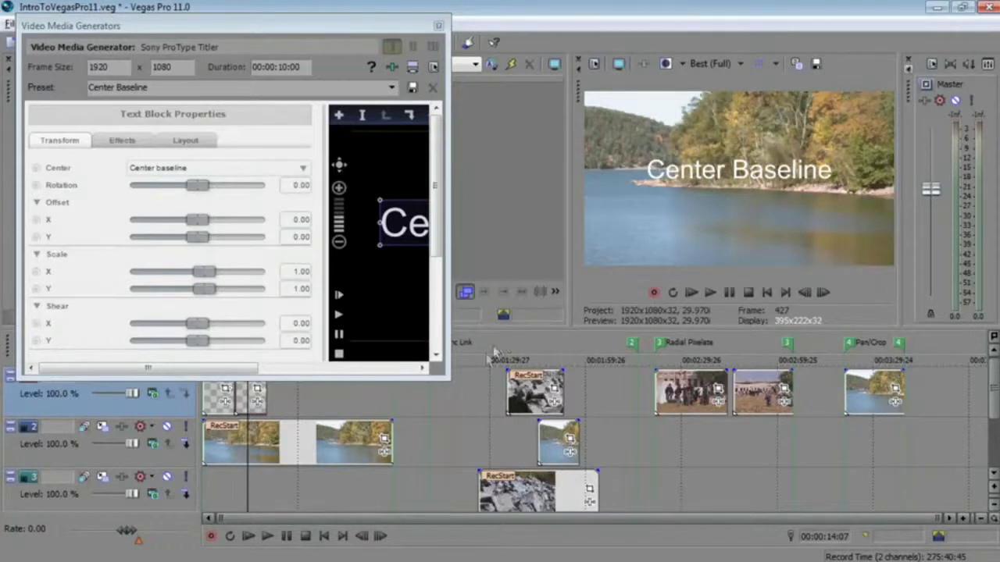
pyautogui.moveTo(449, 378); pyautogui.dragTo(720, 463)
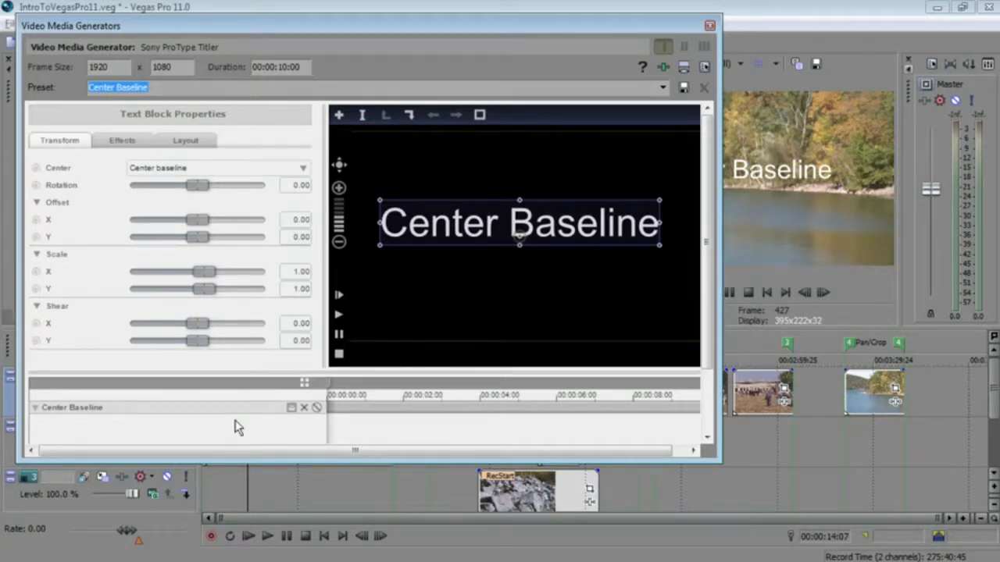
pyautogui.click(304, 383)
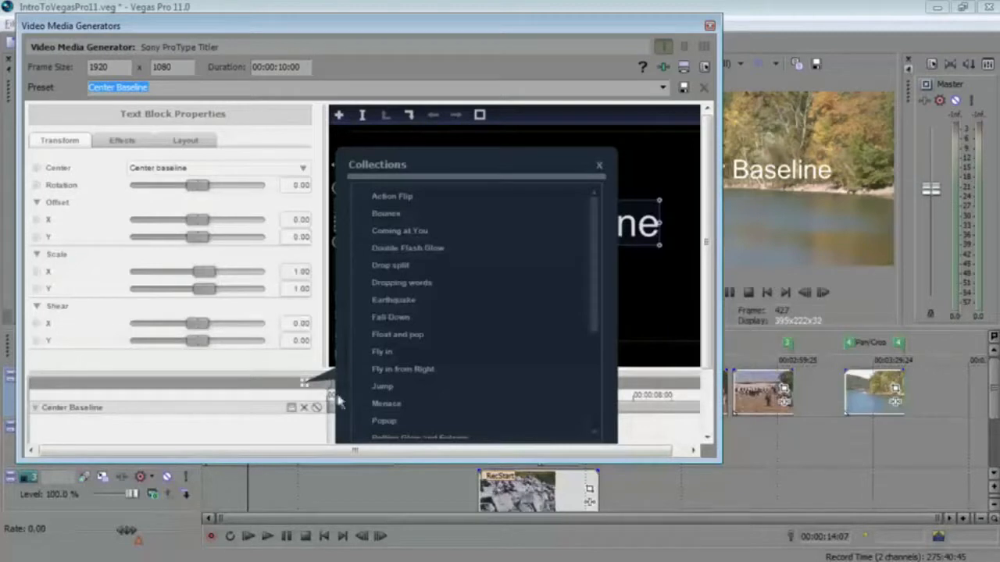
pyautogui.moveTo(592, 268)
pyautogui.mouseDown()
pyautogui.moveTo(599, 379)
pyautogui.moveTo(594, 268)
pyautogui.mouseUp()
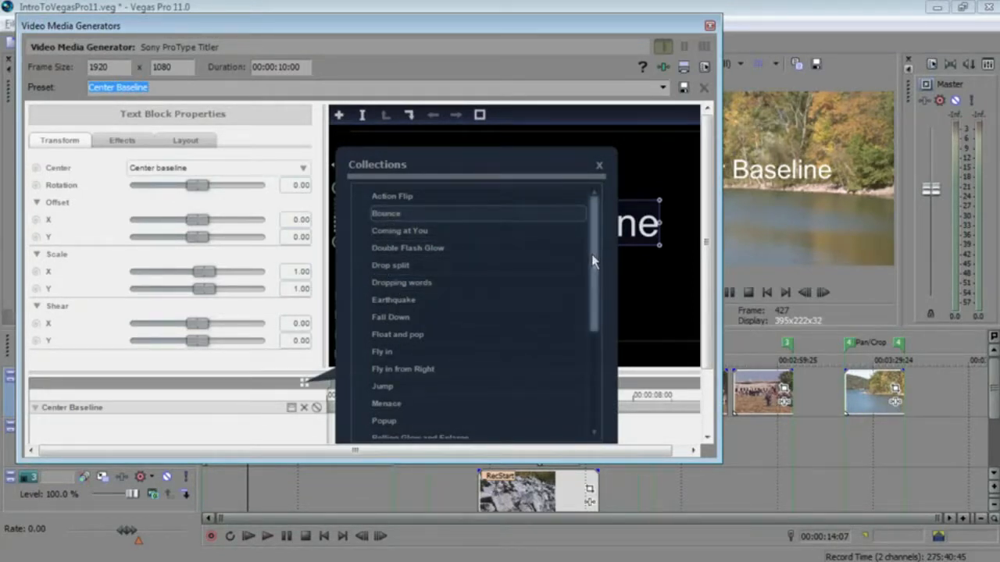
pyautogui.moveTo(594, 261); pyautogui.dragTo(593, 406)
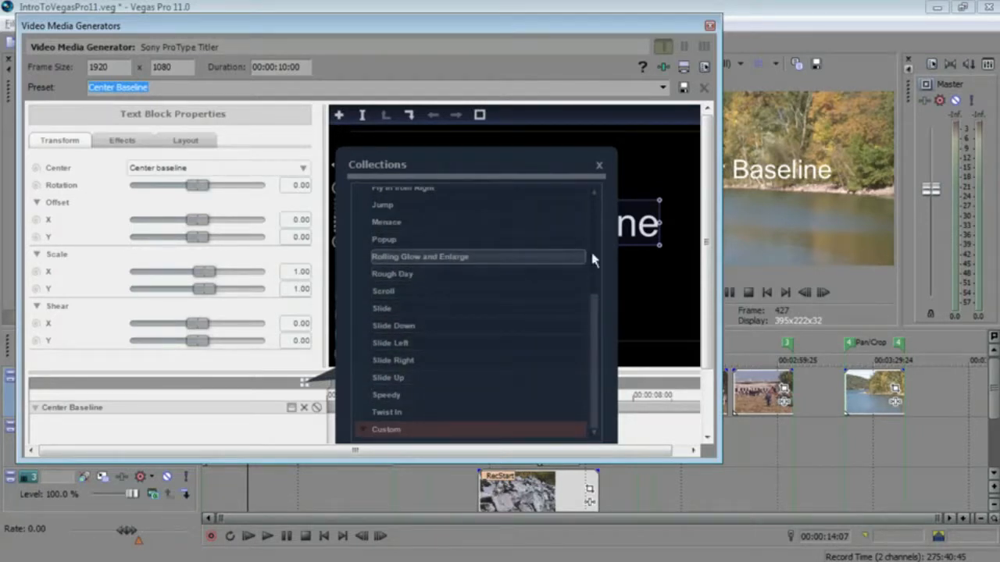
pyautogui.scroll(3, 591, 249)
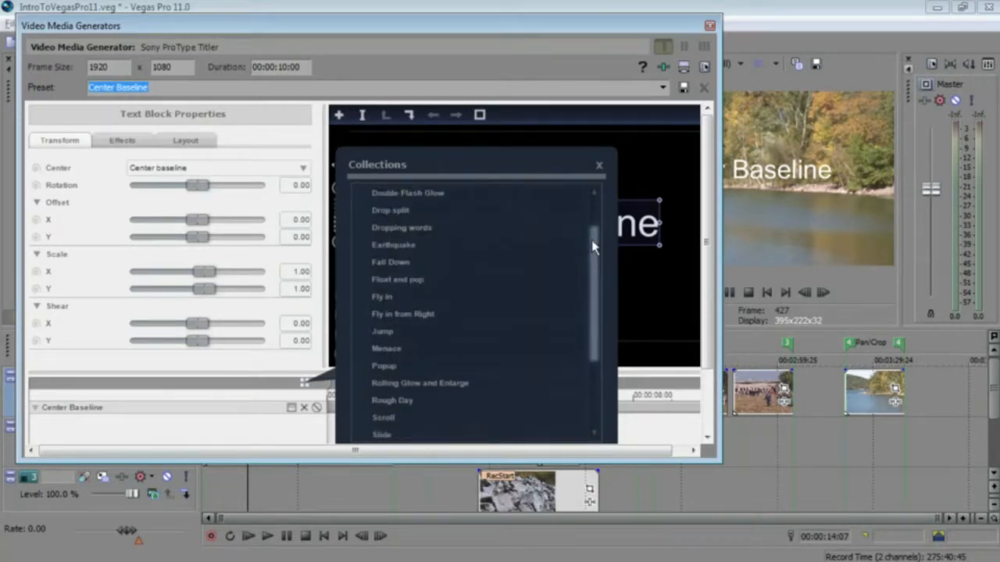
pyautogui.moveTo(594, 249); pyautogui.dragTo(592, 219)
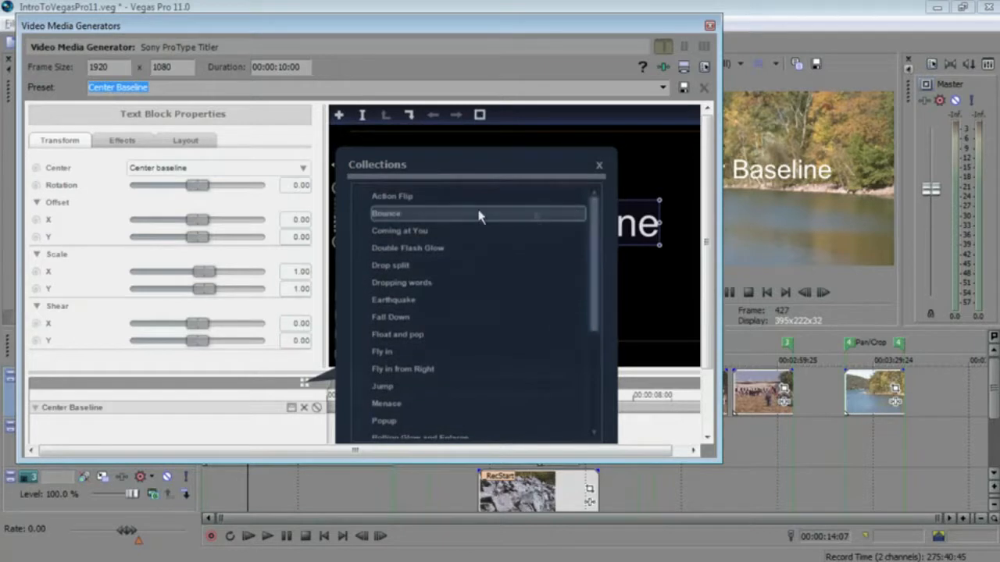
pyautogui.doubleClick(388, 214)
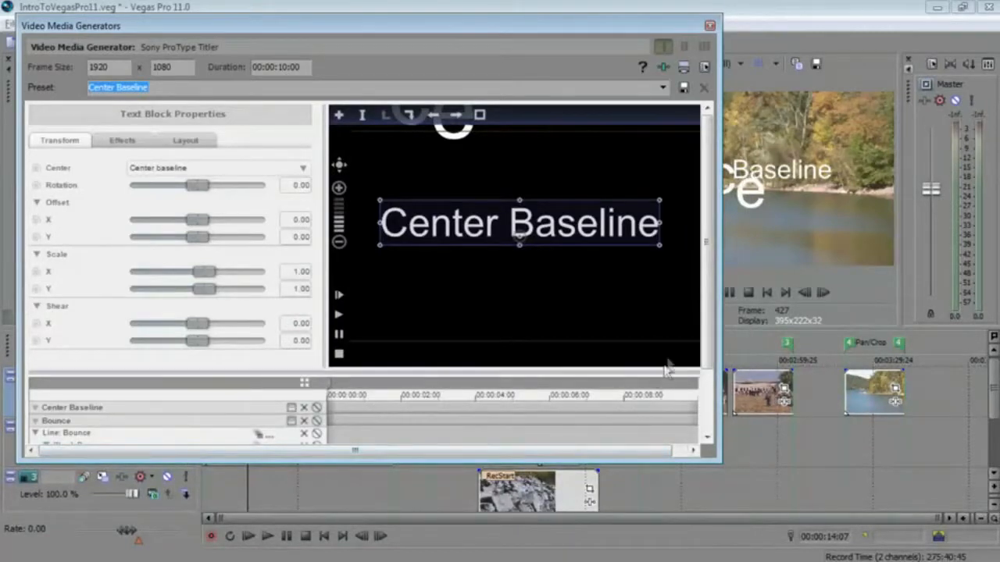
# - Browse the effect presets for Gaussian Blur and the gradient presets for Gradient fill without applying any
pyautogui.moveTo(705, 347); pyautogui.dragTo(705, 401)
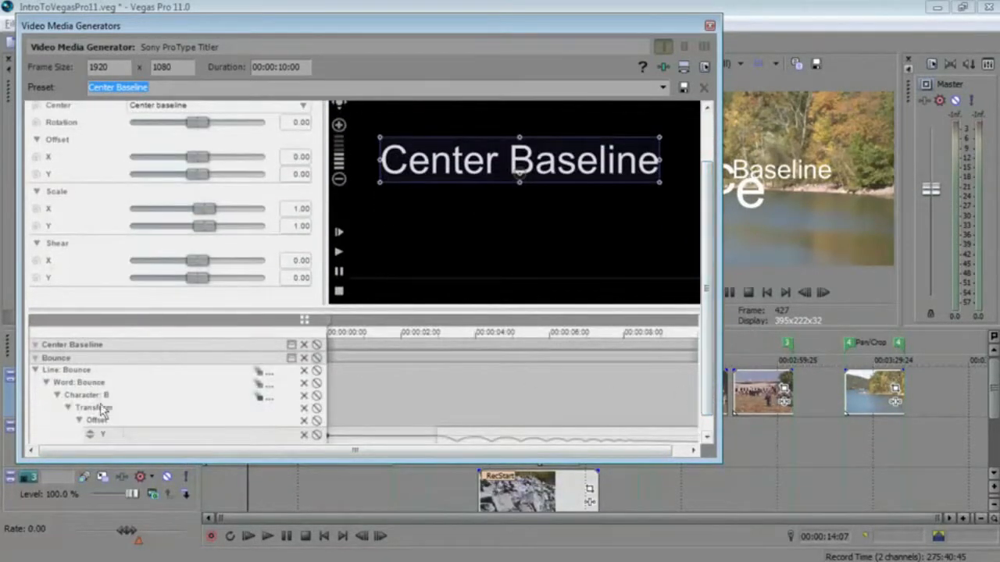
pyautogui.moveTo(180, 463); pyautogui.dragTo(177, 548)
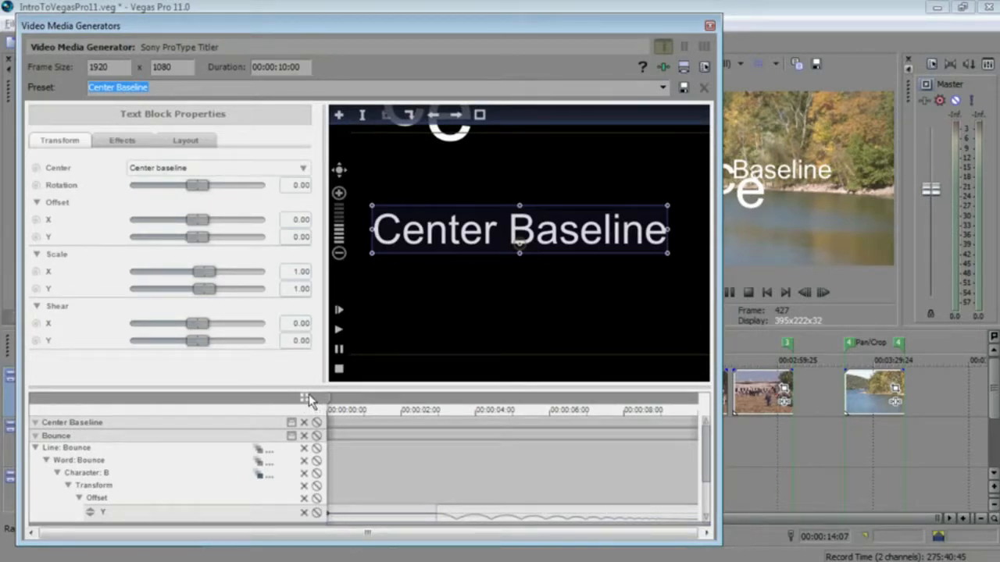
pyautogui.click(123, 141)
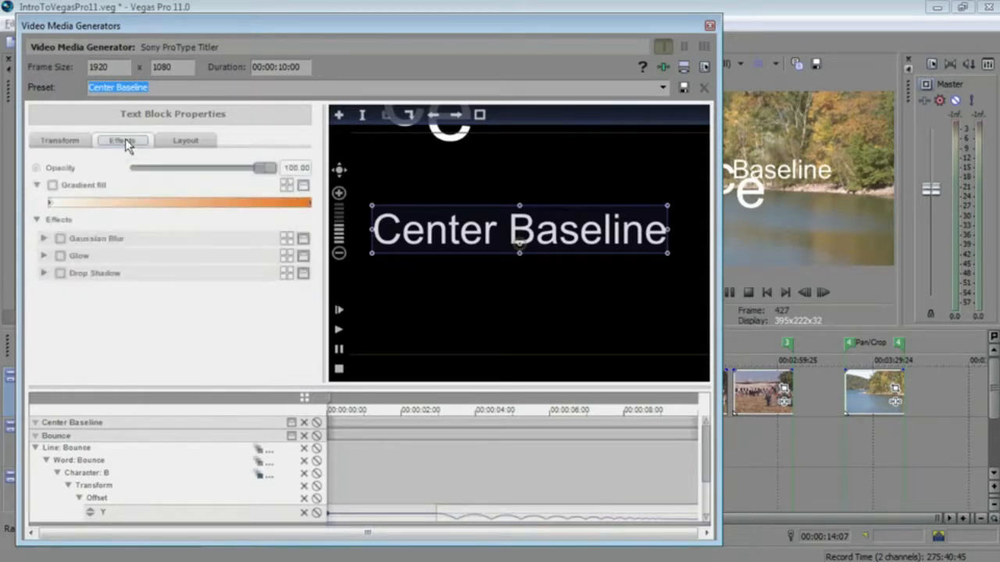
pyautogui.click(287, 239)
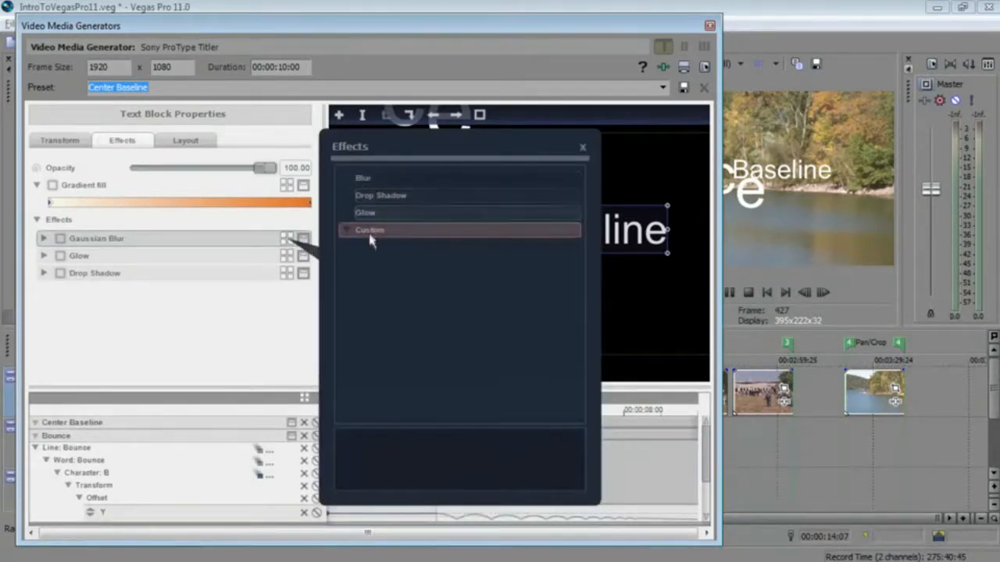
pyautogui.click(583, 147)
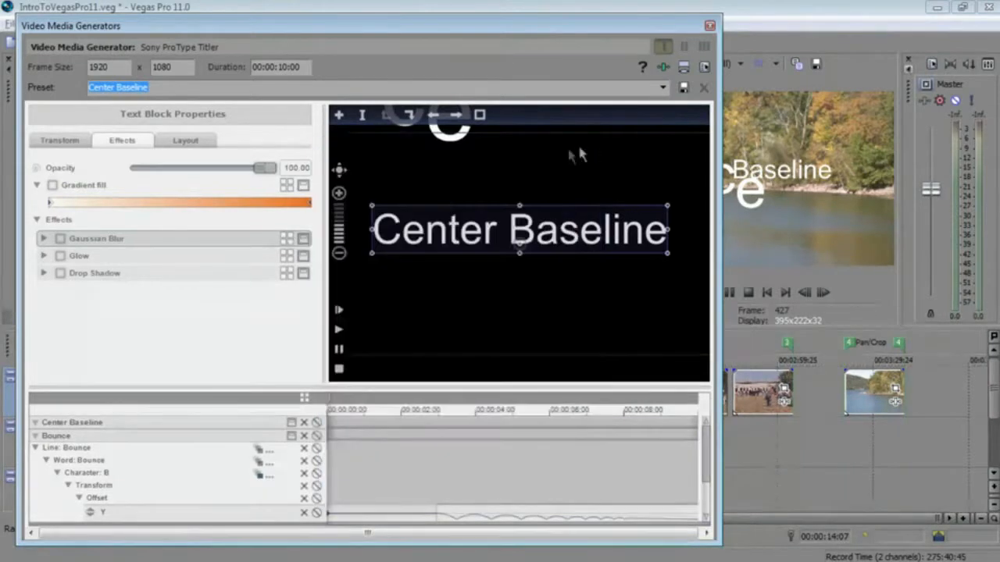
pyautogui.click(288, 185)
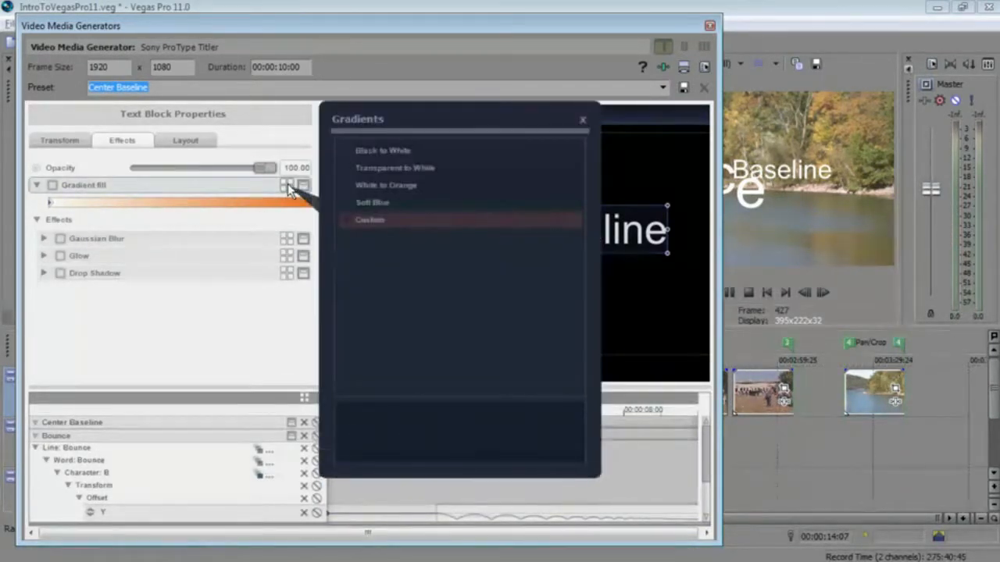
pyautogui.click(583, 120)
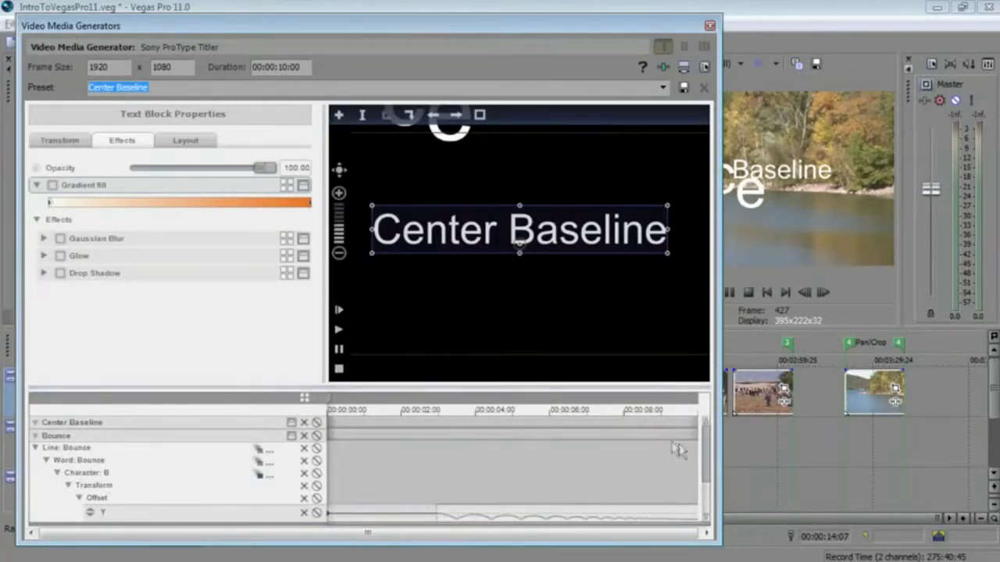
# - Move the Bounce curve on the Y offset track to start near the 8-second mark
pyautogui.moveTo(705, 453); pyautogui.dragTo(704, 499)
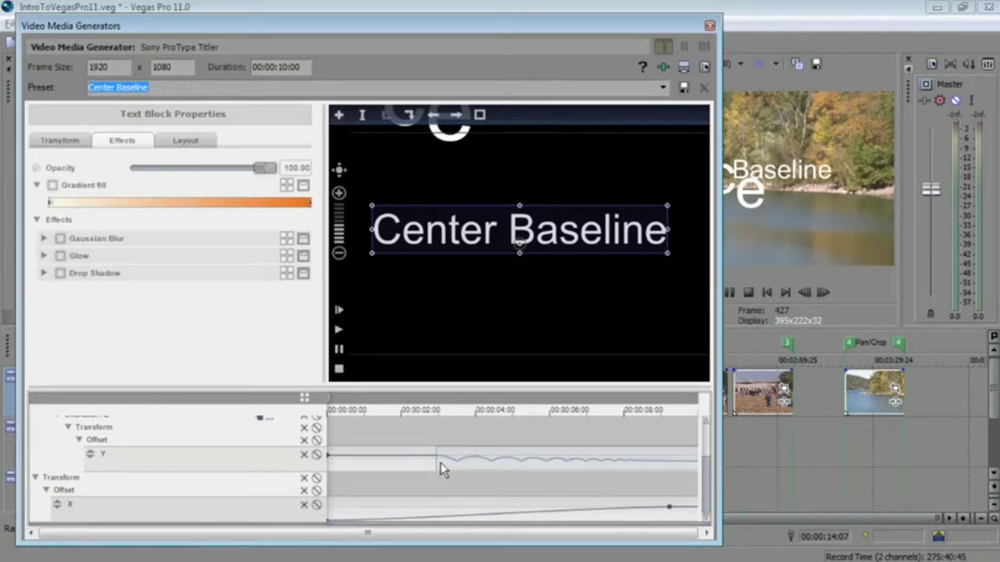
pyautogui.moveTo(438, 466); pyautogui.dragTo(668, 466)
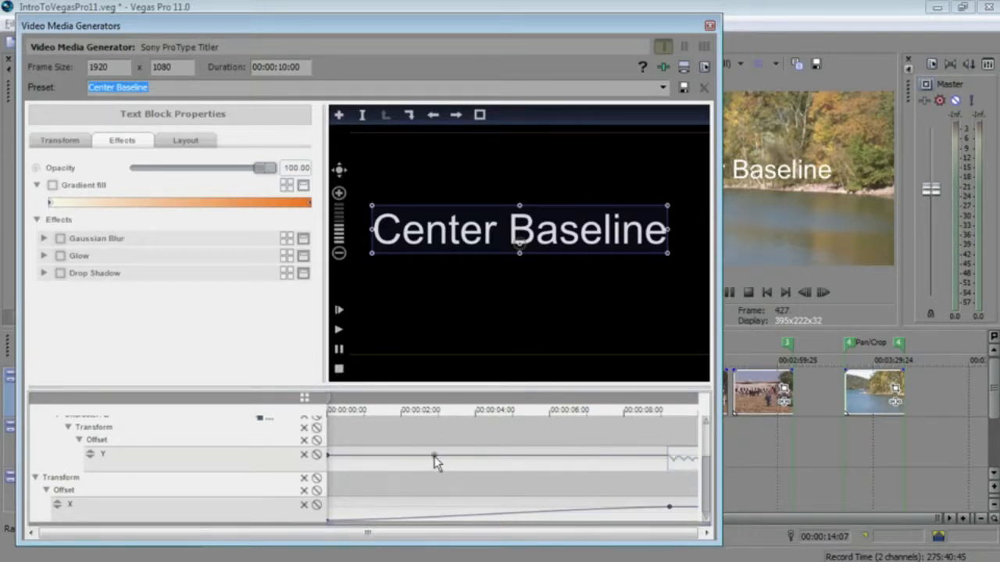
# - Add a Parabola curve to the Y offset track and stretch it to about 5.5 seconds
pyautogui.rightClick(434, 467)
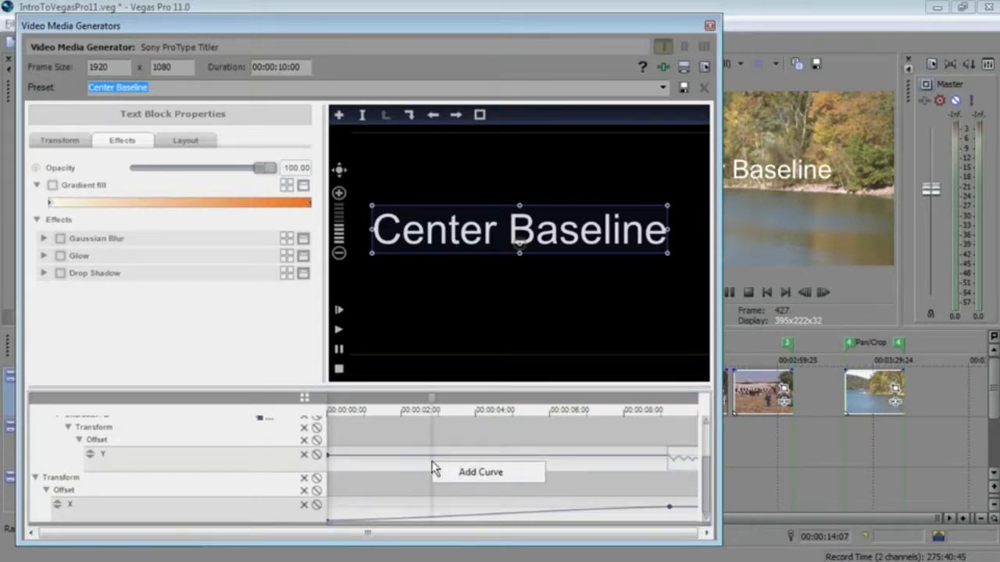
pyautogui.click(480, 473)
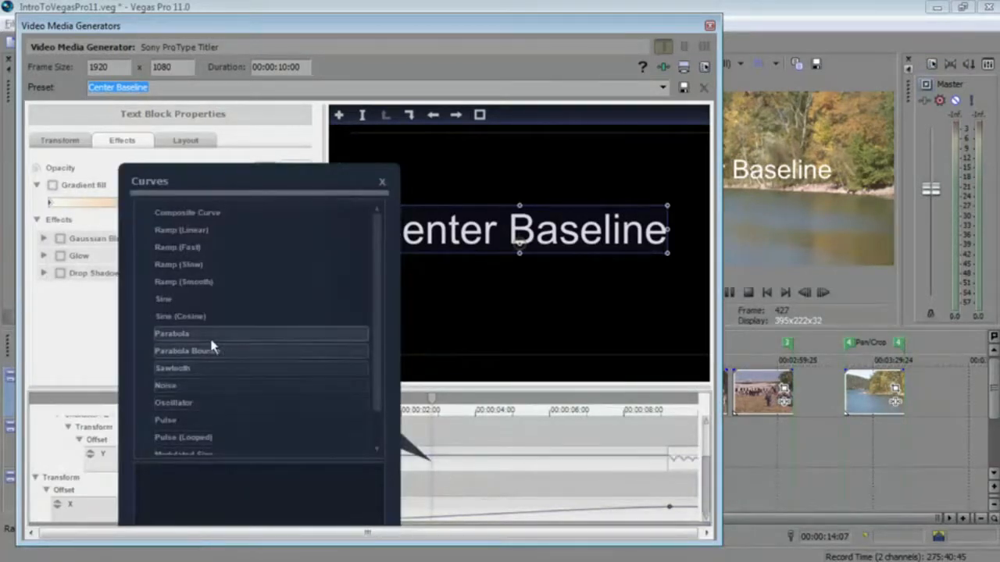
pyautogui.doubleClick(181, 335)
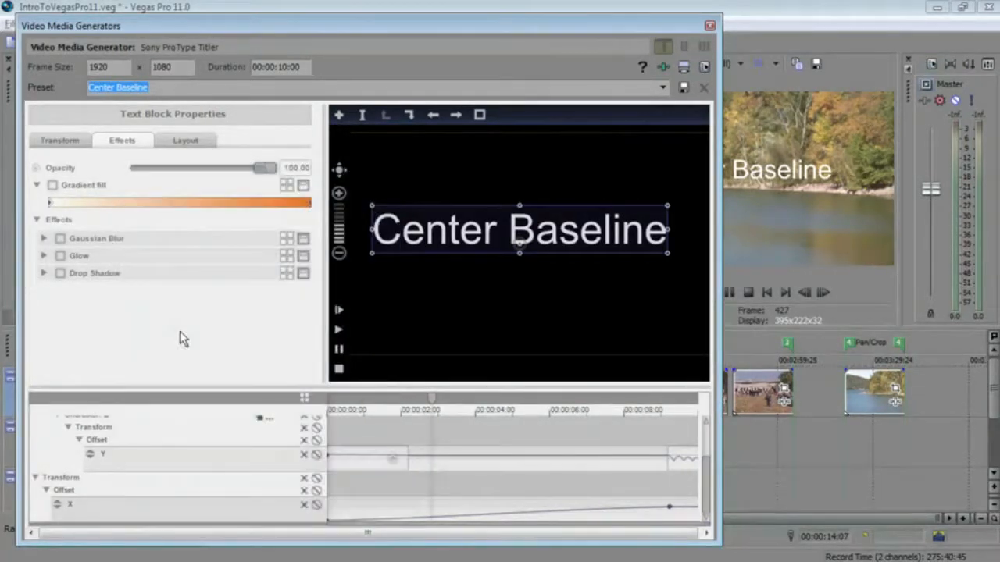
pyautogui.moveTo(408, 456); pyautogui.dragTo(533, 453)
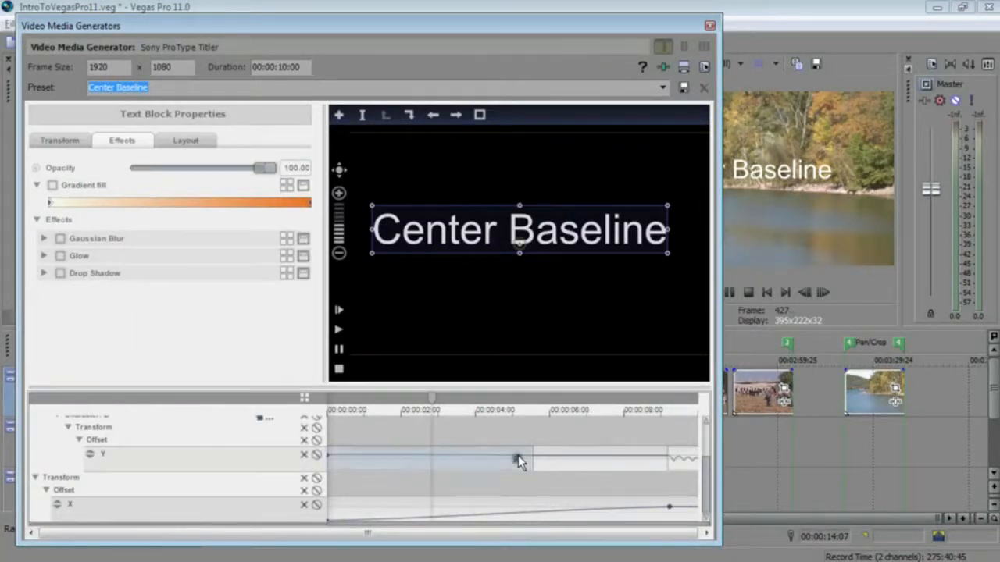
# - Set the Parabola curve's scale to 6.84 and close the generator dialog
pyautogui.click(517, 456)
pyautogui.moveTo(430, 289); pyautogui.dragTo(460, 320)
pyautogui.moveTo(480, 257)
pyautogui.mouseDown()
pyautogui.moveTo(521, 260)
pyautogui.moveTo(498, 258)
pyautogui.mouseUp()
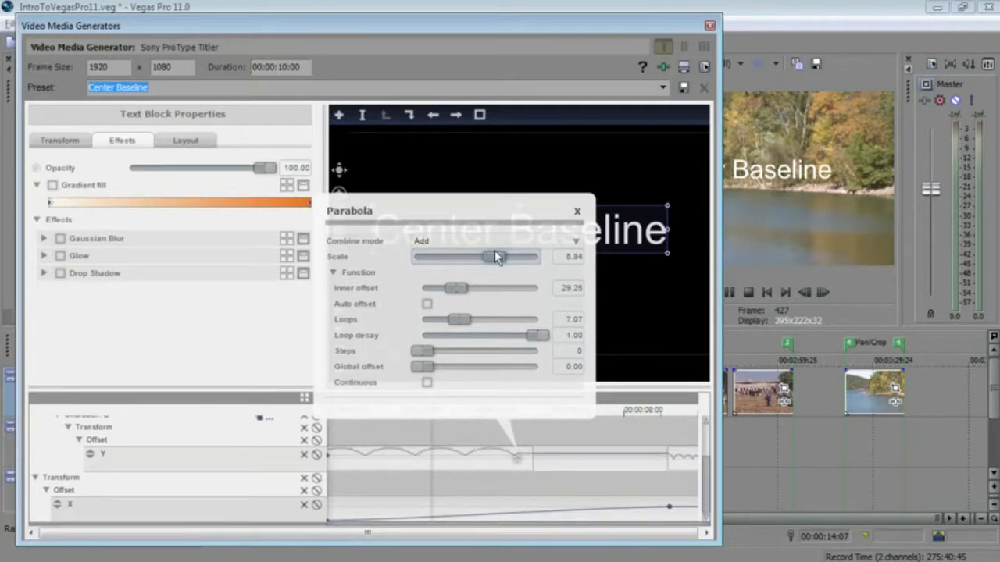
pyautogui.click(577, 213)
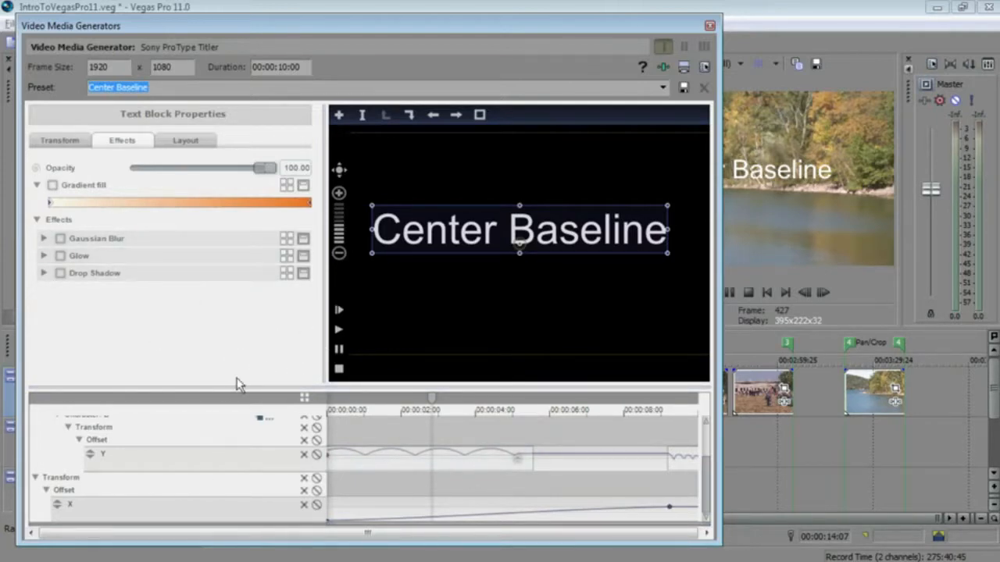
pyautogui.click(709, 27)
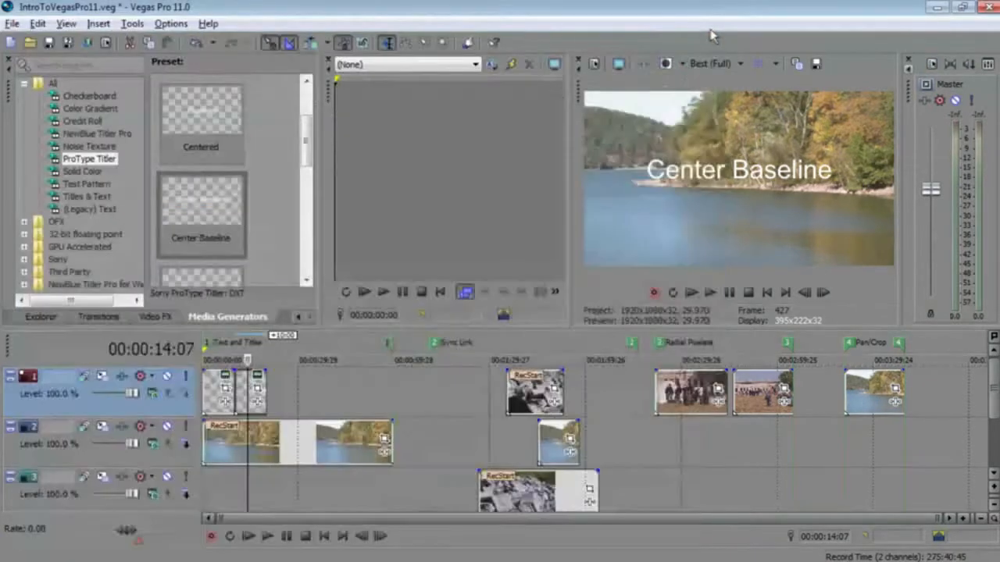
# - Add a Titles & Text generator with the Default preset to the timeline
pyautogui.click(71, 200)
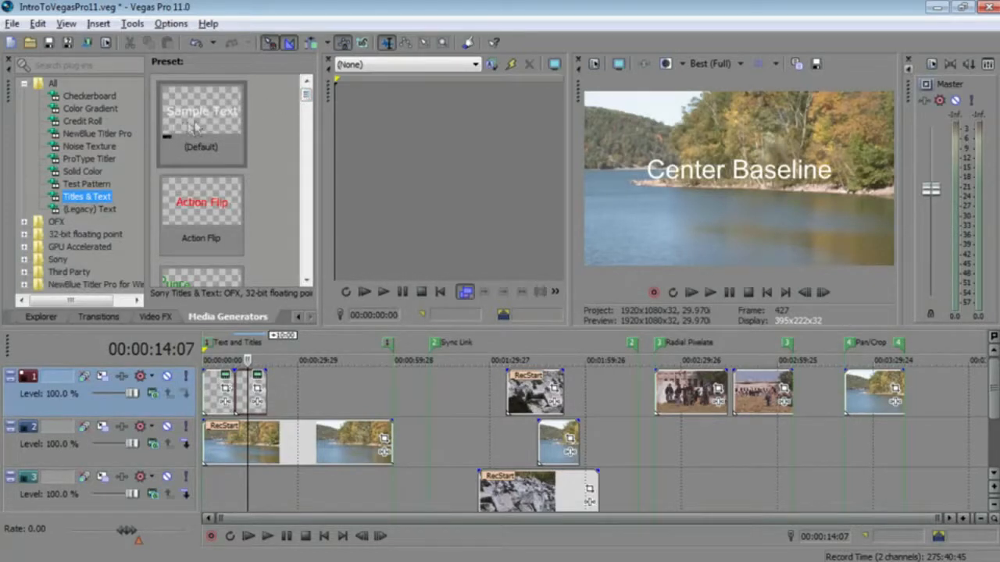
pyautogui.moveTo(306, 97)
pyautogui.mouseDown()
pyautogui.moveTo(310, 126)
pyautogui.moveTo(309, 109)
pyautogui.mouseUp()
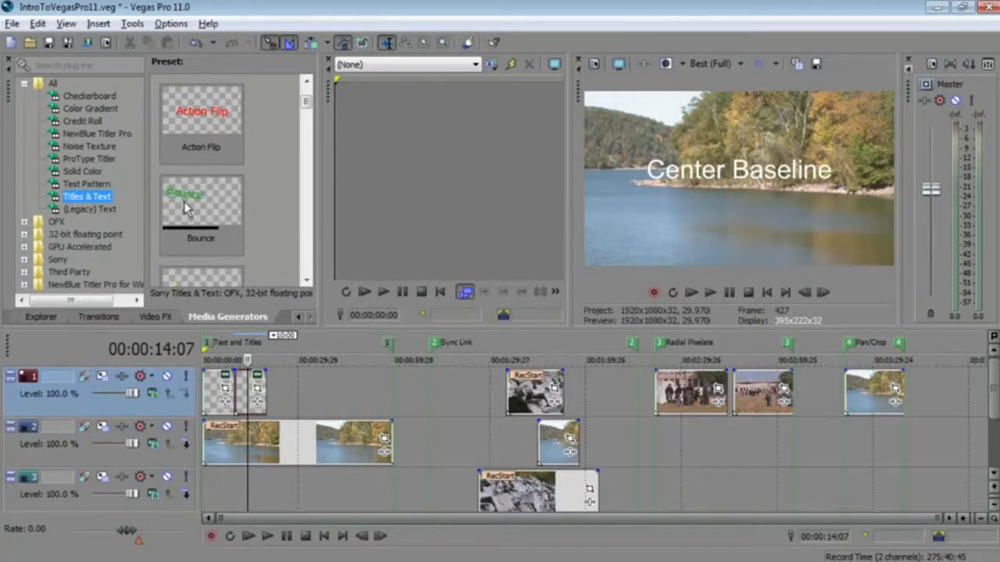
pyautogui.moveTo(305, 102); pyautogui.dragTo(306, 119)
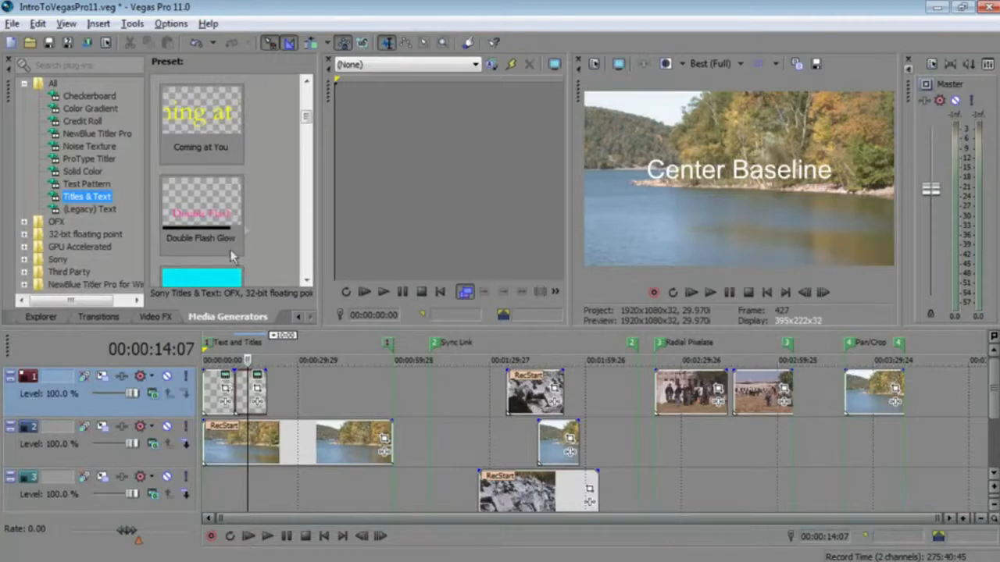
pyautogui.moveTo(307, 119); pyautogui.dragTo(306, 134)
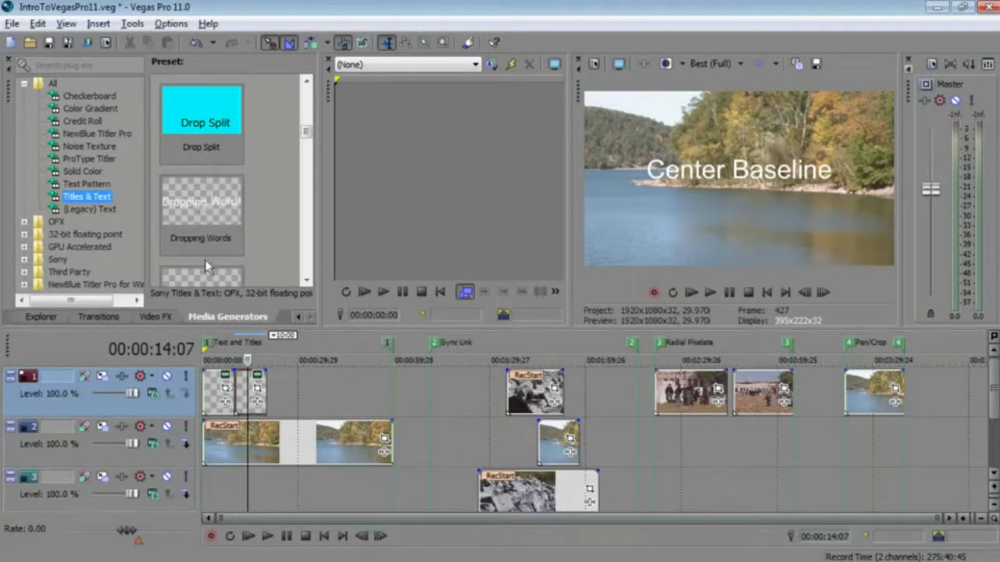
pyautogui.moveTo(306, 133); pyautogui.dragTo(306, 92)
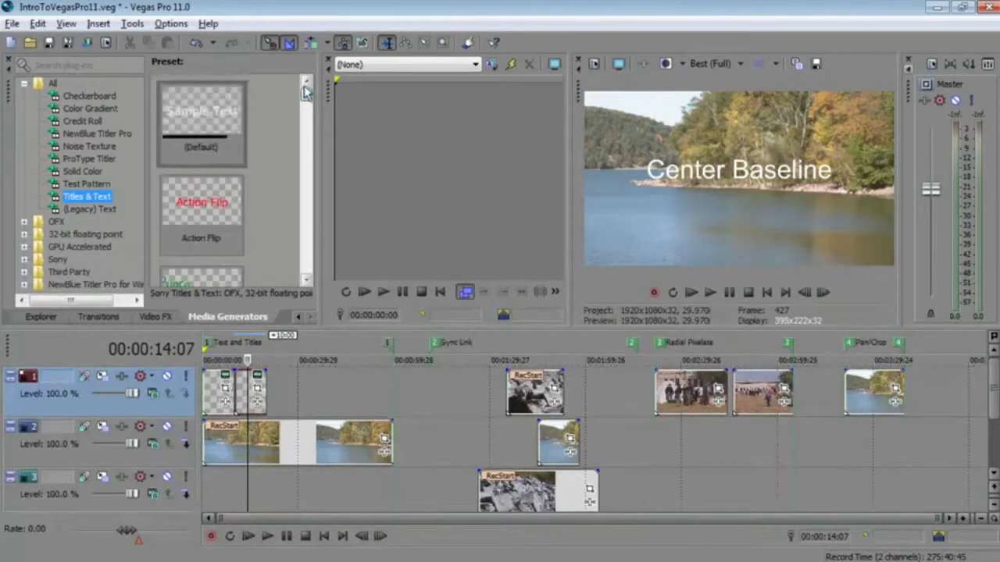
pyautogui.click(191, 106)
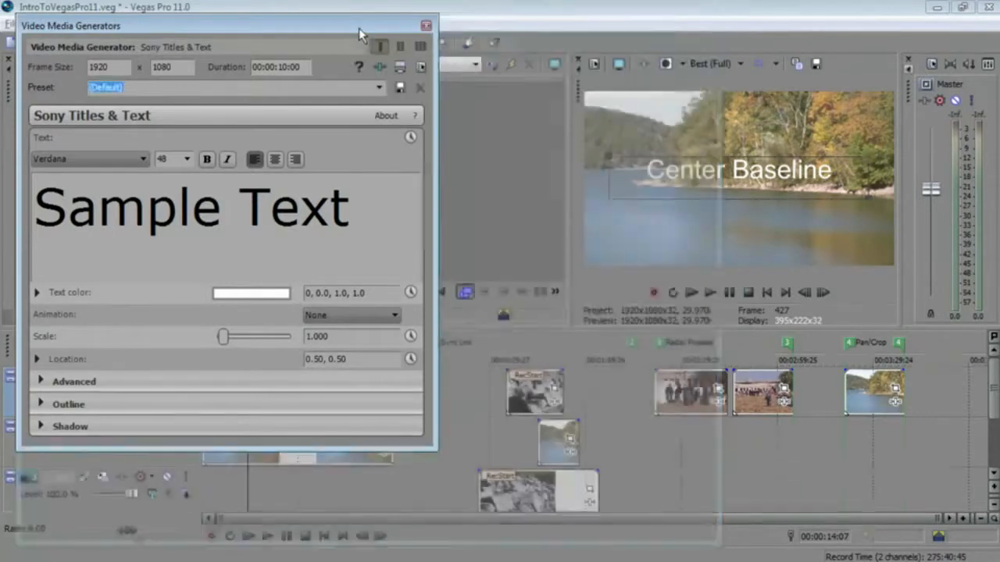
# - Replace the Titles & Text sample text with "my new text"
pyautogui.moveTo(214, 22)
pyautogui.mouseDown()
pyautogui.moveTo(263, 17)
pyautogui.moveTo(301, 35)
pyautogui.moveTo(216, 25)
pyautogui.mouseUp()
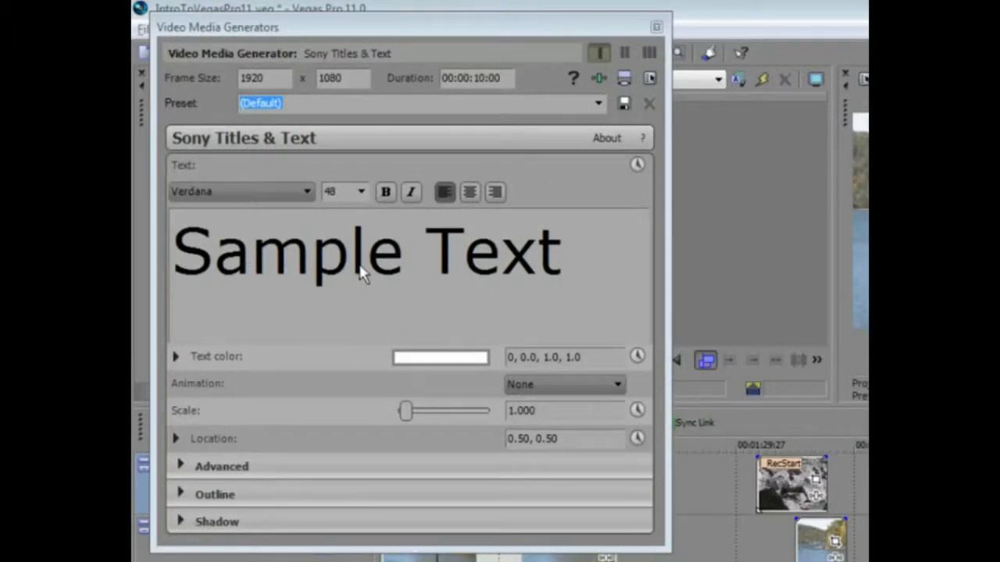
pyautogui.click(181, 262)
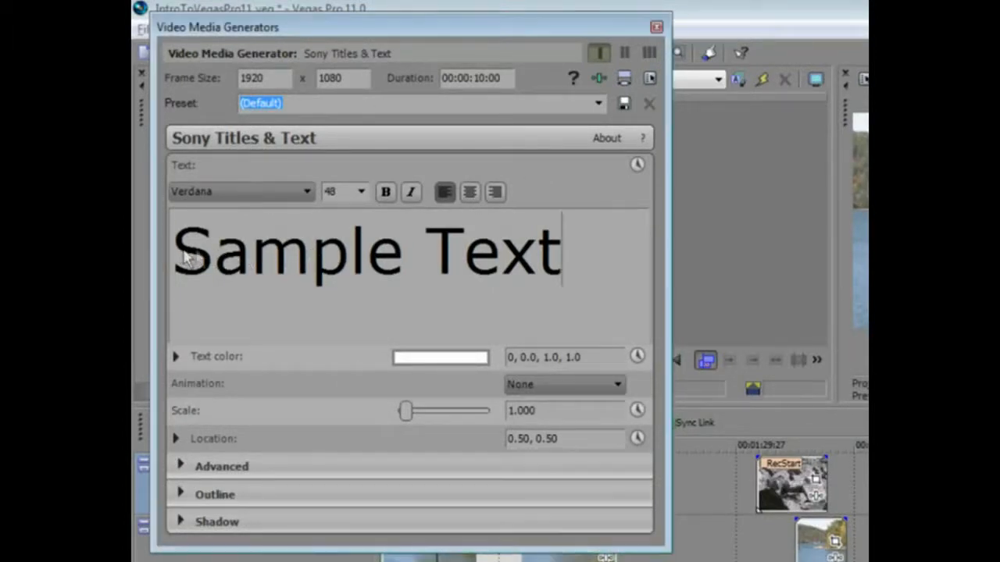
pyautogui.moveTo(553, 252); pyautogui.dragTo(231, 260)
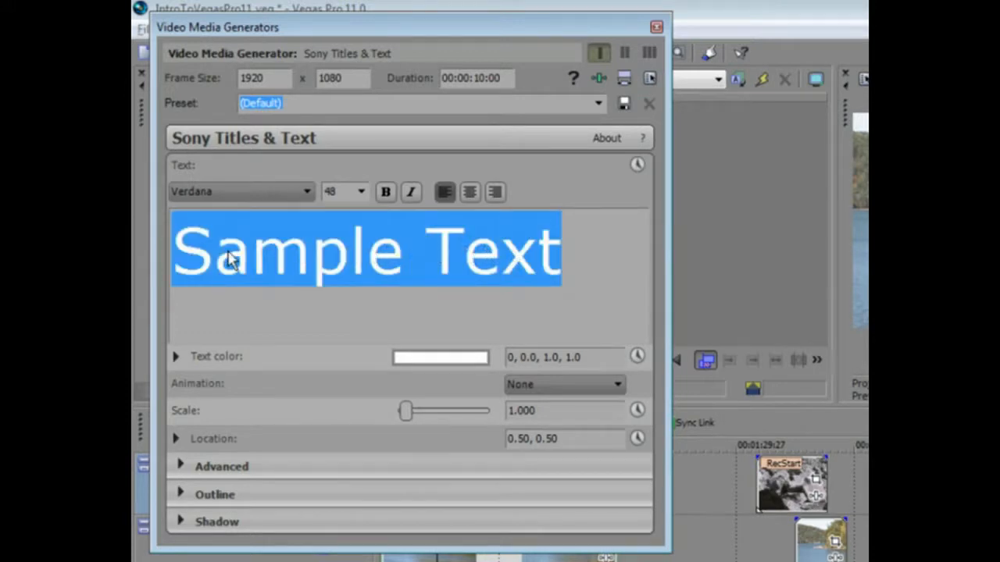
pyautogui.write('my ')
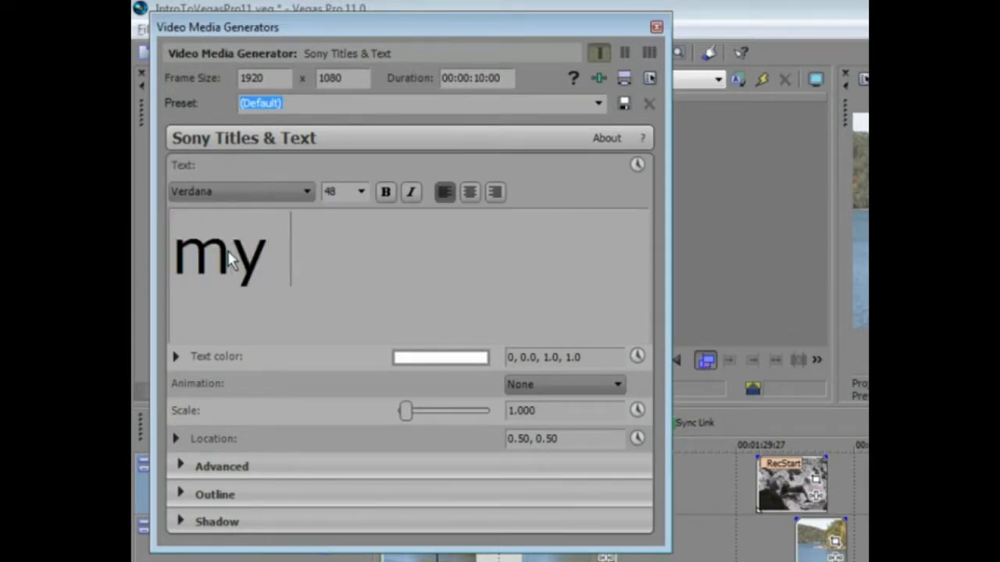
pyautogui.write('new text')
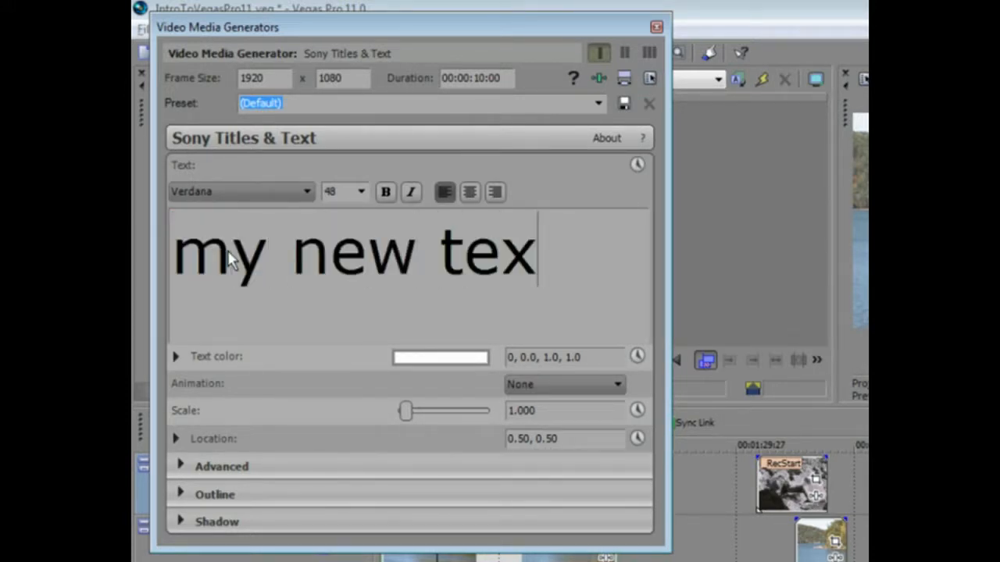
# - Edit the title so "my new" and "text" sit on two separate lines
pyautogui.press('Left')
pyautogui.press('Left')
pyautogui.press('Left')
pyautogui.press('Left')
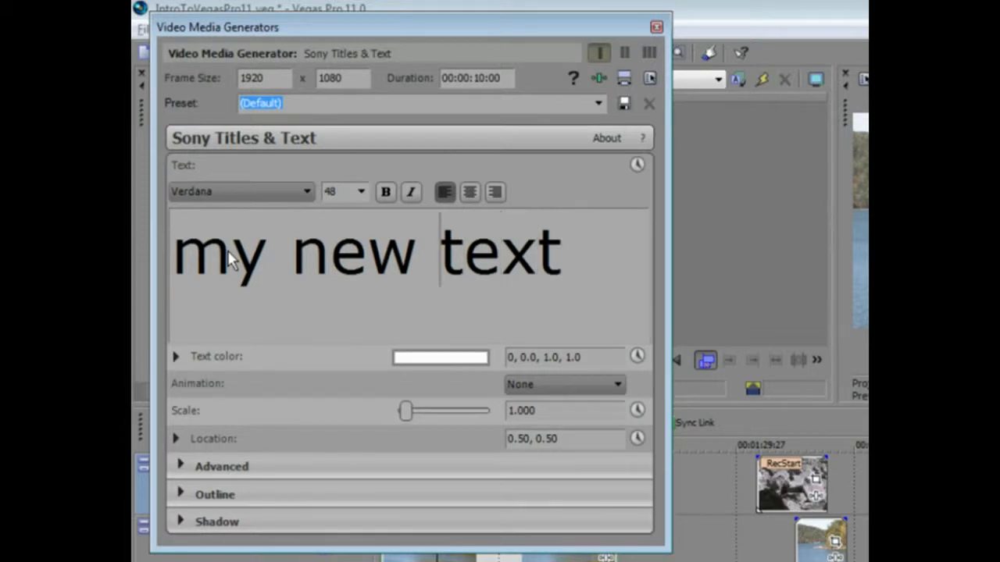
pyautogui.press('BackSpace')
pyautogui.press('BackSpace')
pyautogui.press('BackSpace')
pyautogui.press('BackSpace')
pyautogui.press('BackSpace')
pyautogui.press('BackSpace')
pyautogui.press('BackSpace')
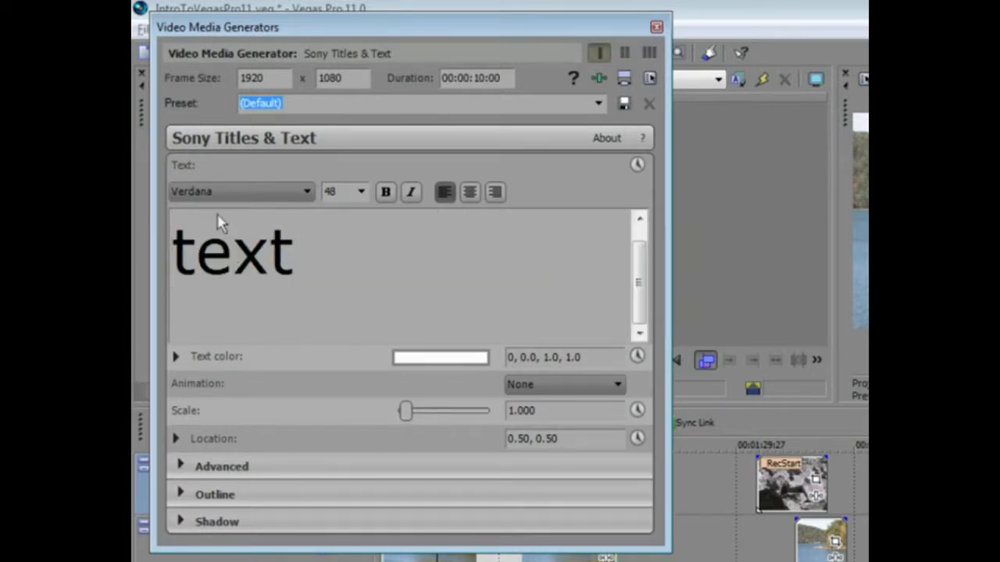
pyautogui.hotkey('ctrl', 'z')
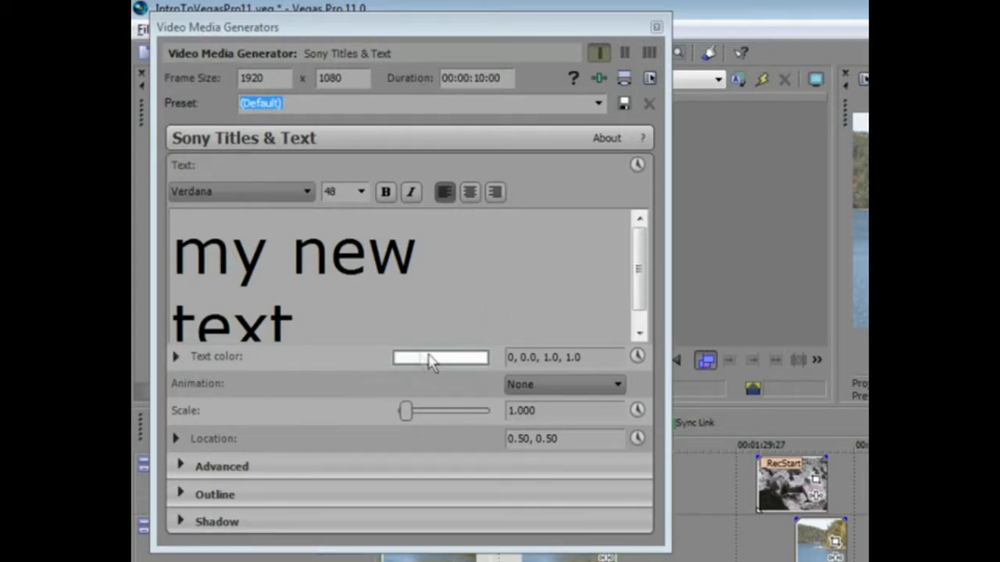
# - Examine the text color, location and advanced settings sections and the list of animation presets
pyautogui.click(176, 358)
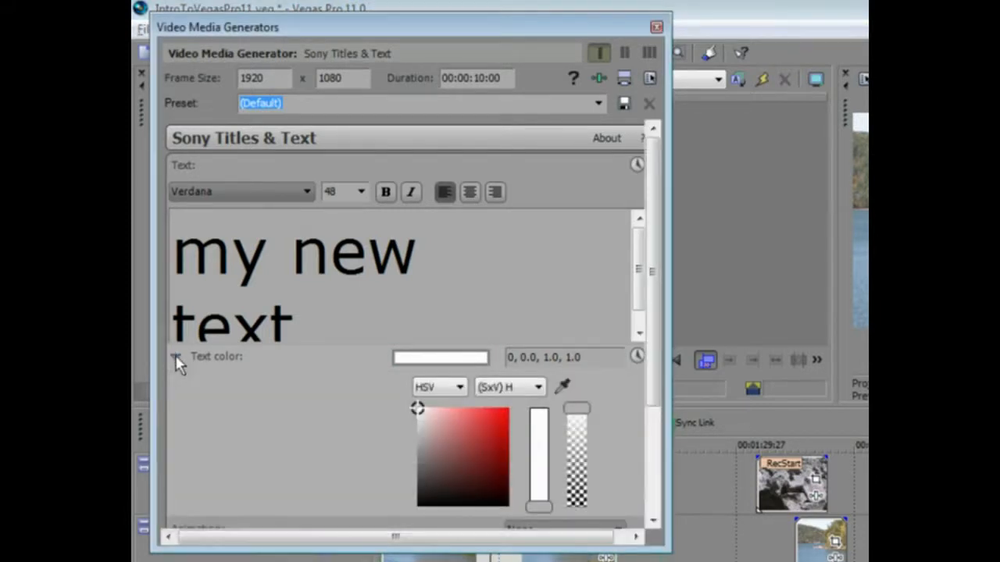
pyautogui.click(175, 358)
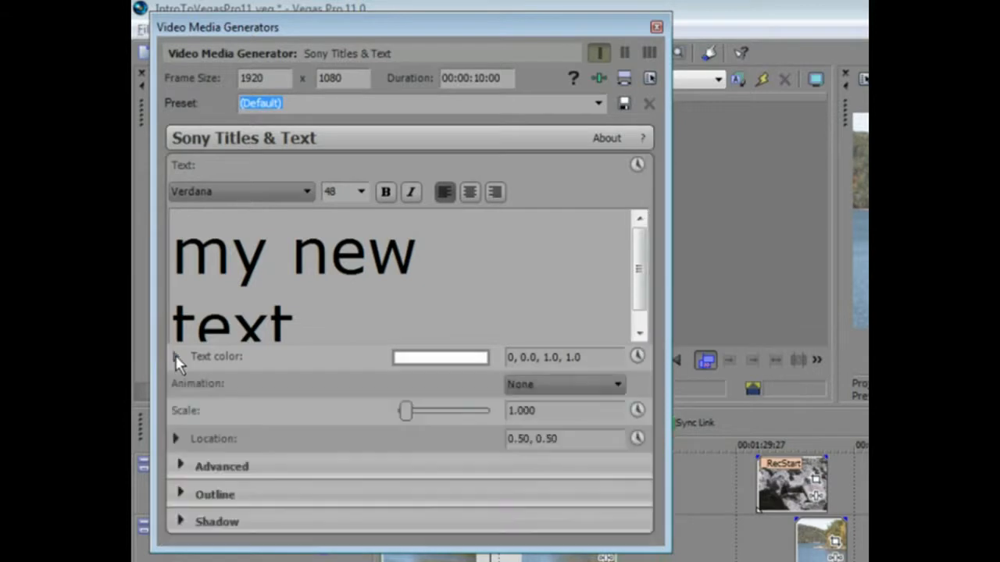
pyautogui.click(175, 439)
pyautogui.click(175, 439)
pyautogui.click(181, 466)
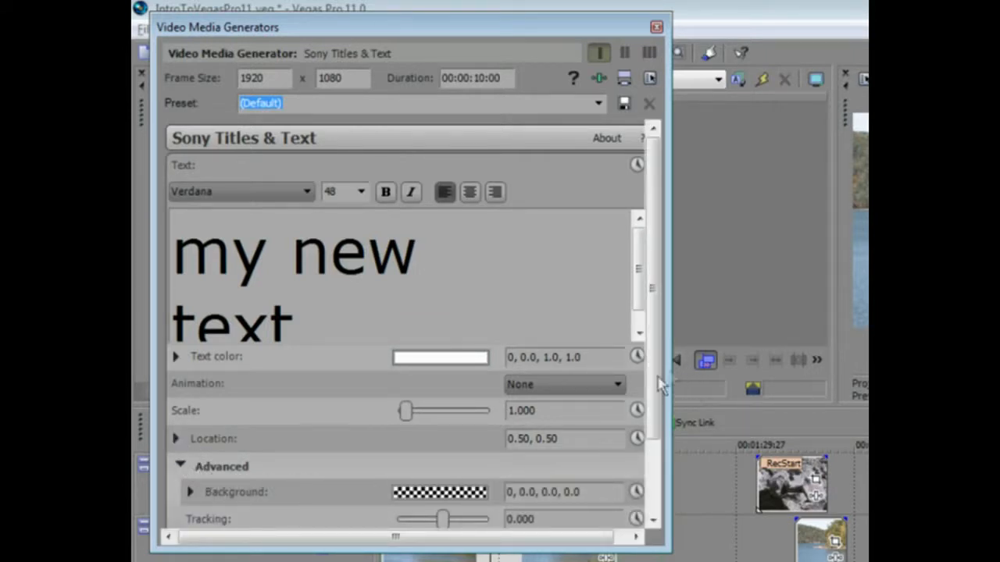
pyautogui.scroll(-3, 659, 382)
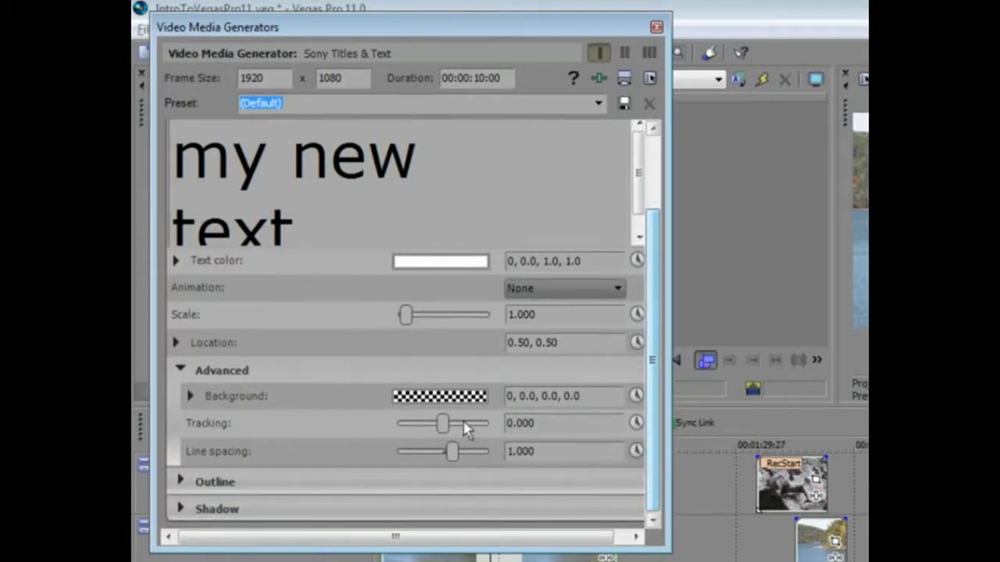
pyautogui.moveTo(442, 424)
pyautogui.mouseDown()
pyautogui.moveTo(455, 425)
pyautogui.moveTo(446, 427)
pyautogui.mouseUp()
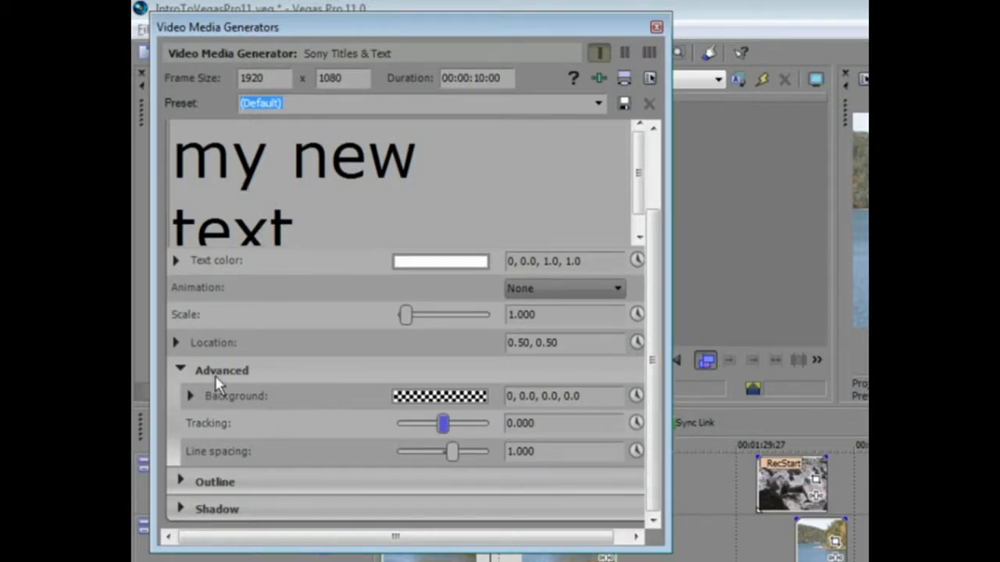
pyautogui.click(181, 369)
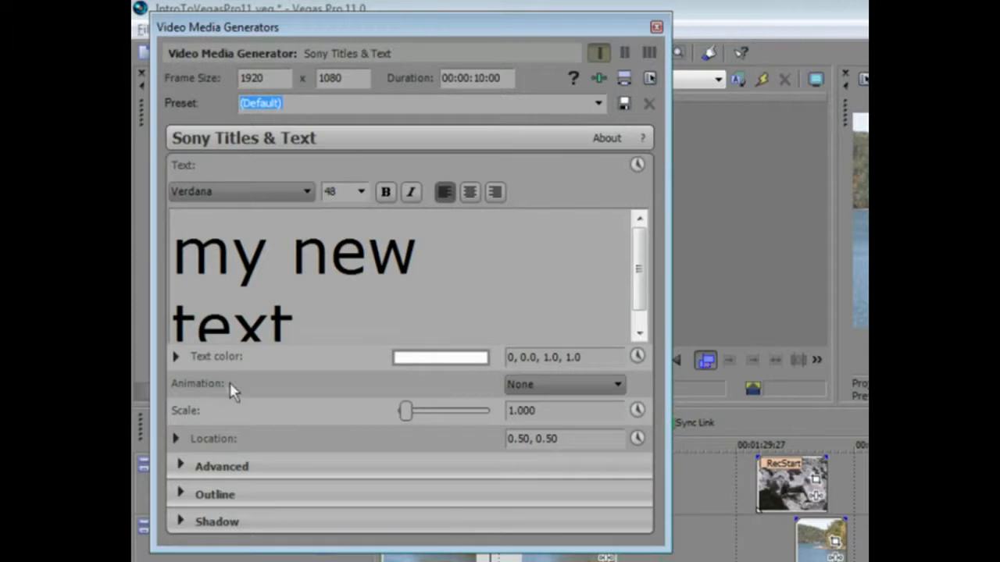
pyautogui.click(618, 385)
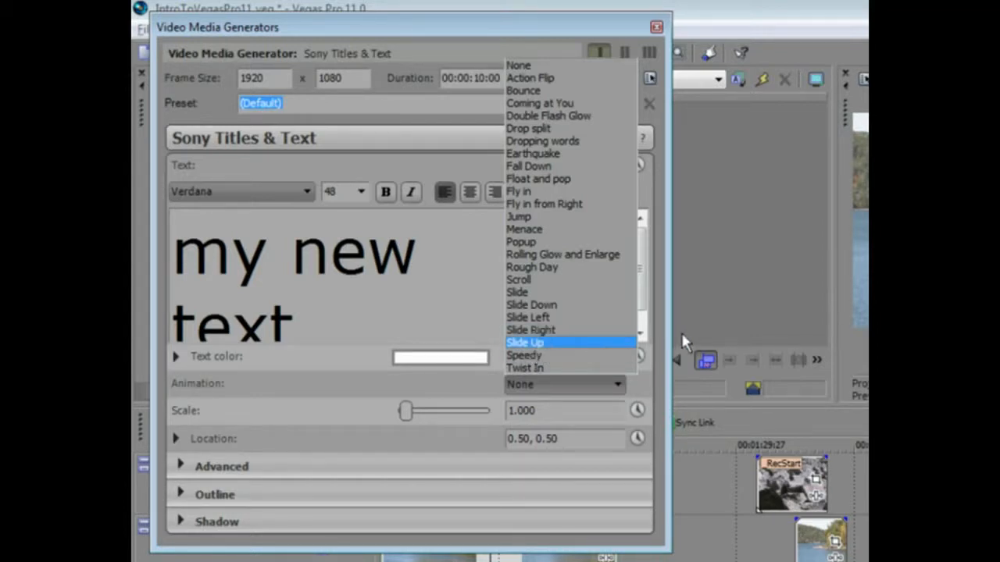
pyautogui.click(440, 306)
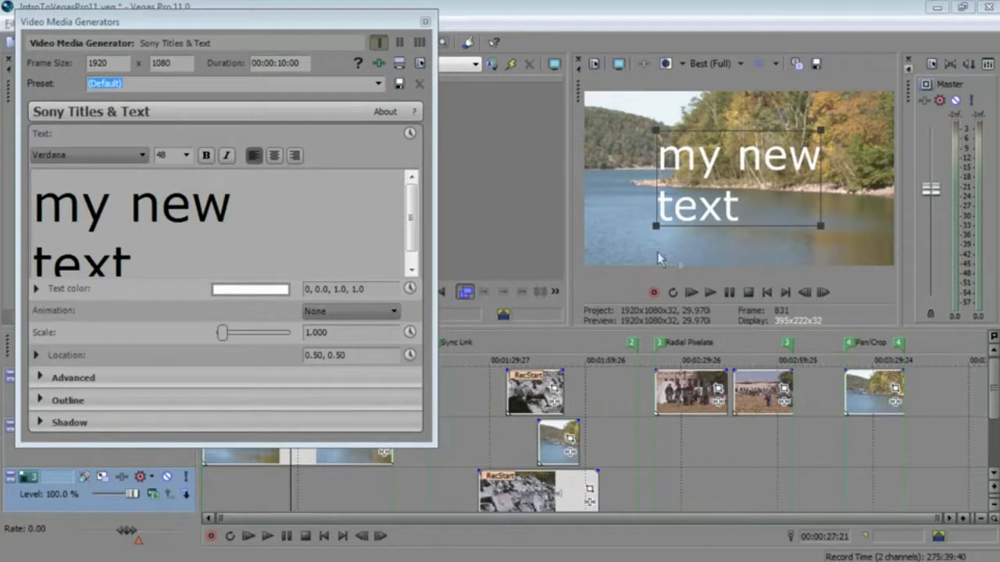
# - Shrink the title to about 0.635 scale, move it to the lower left of the frame, and close the generator
pyautogui.moveTo(657, 228)
pyautogui.mouseDown()
pyautogui.moveTo(711, 185)
pyautogui.moveTo(676, 190)
pyautogui.moveTo(627, 167)
pyautogui.moveTo(623, 153)
pyautogui.moveTo(621, 217)
pyautogui.mouseUp()
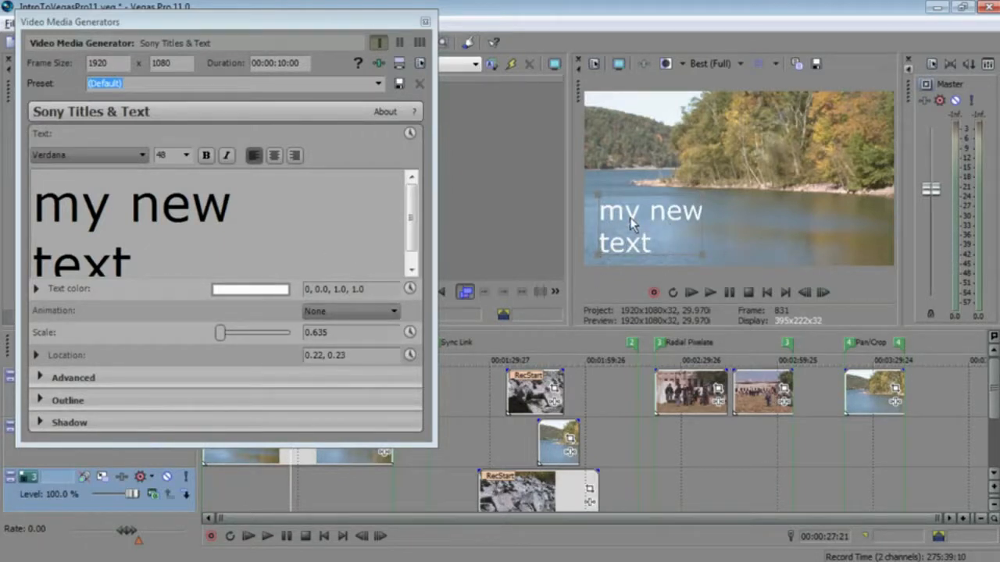
pyautogui.click(623, 248)
pyautogui.click(628, 247)
pyautogui.moveTo(629, 246)
pyautogui.mouseDown()
pyautogui.moveTo(637, 241)
pyautogui.moveTo(629, 245)
pyautogui.mouseUp()
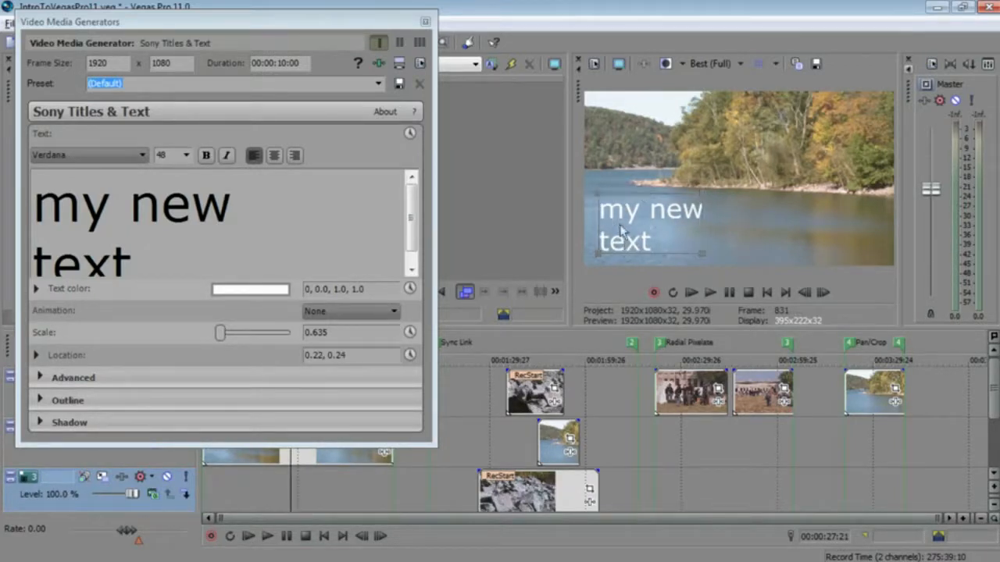
pyautogui.click(424, 21)
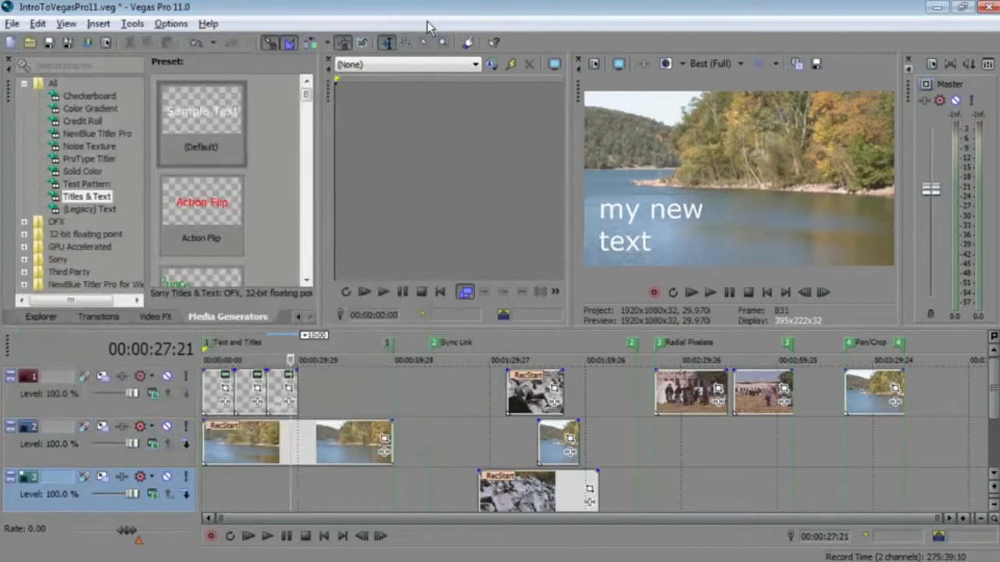
# - Add a NewBlue Titler Pro generator with the Default preset to the timeline
pyautogui.click(77, 133)
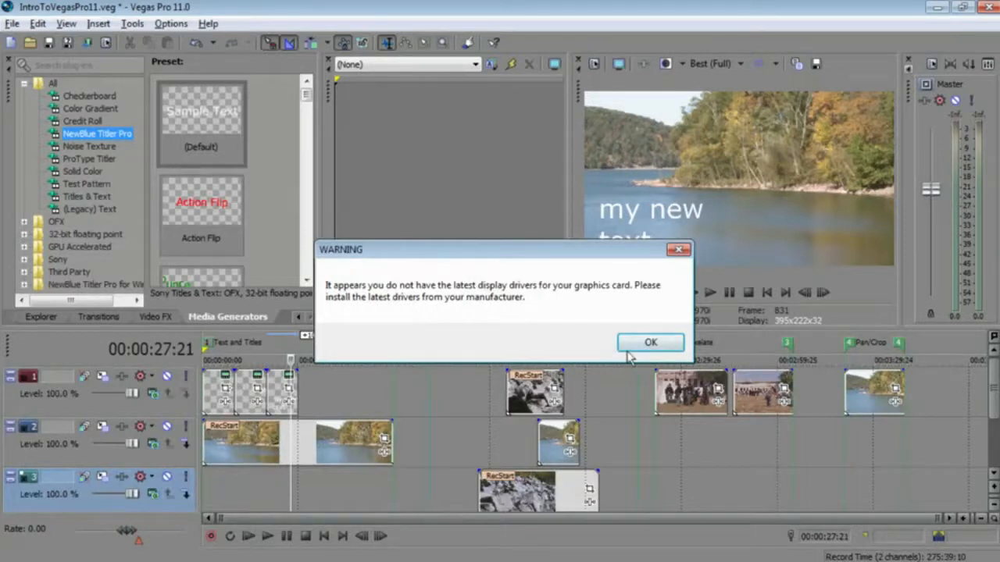
pyautogui.click(650, 343)
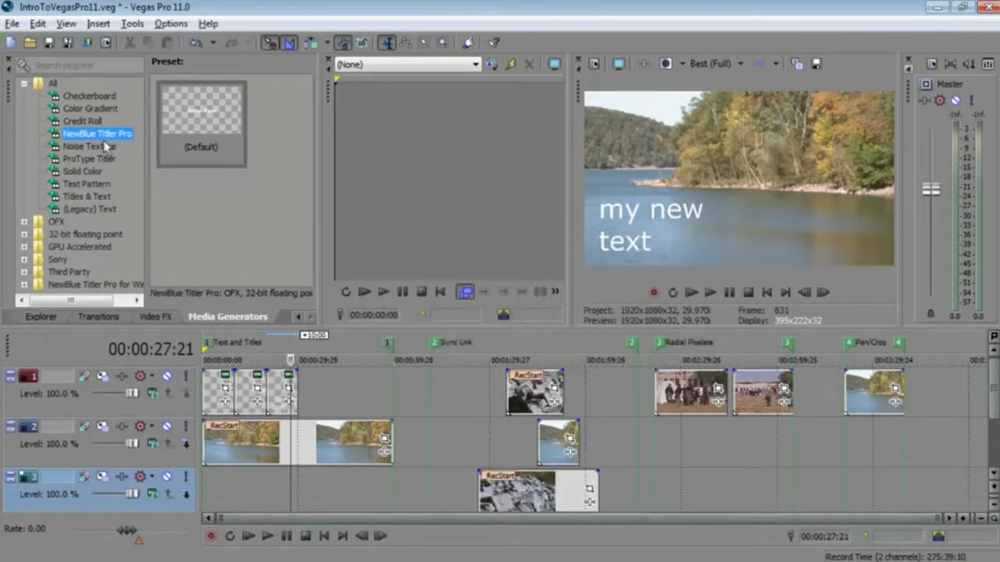
pyautogui.click(196, 102)
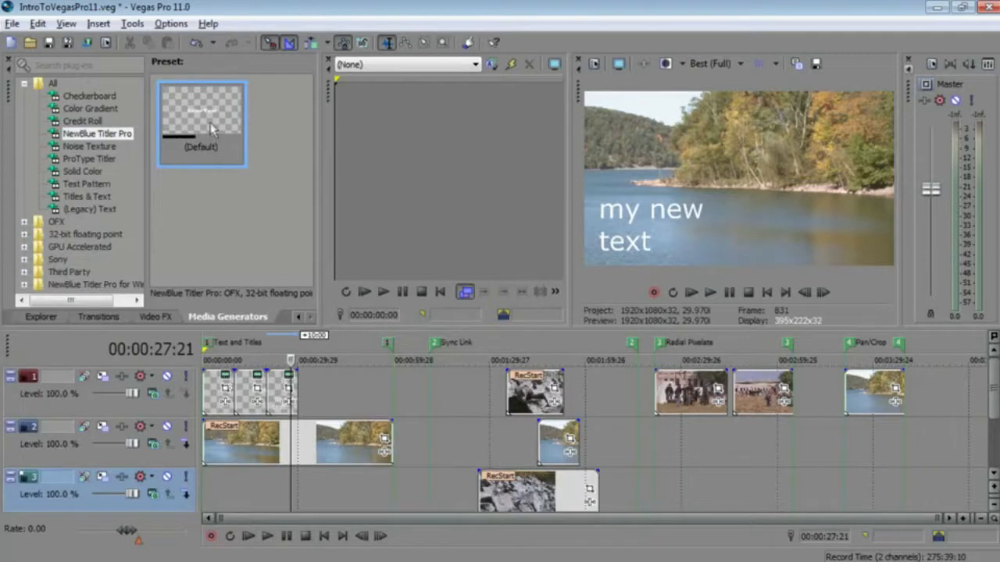
pyautogui.moveTo(329, 397); pyautogui.dragTo(310, 406)
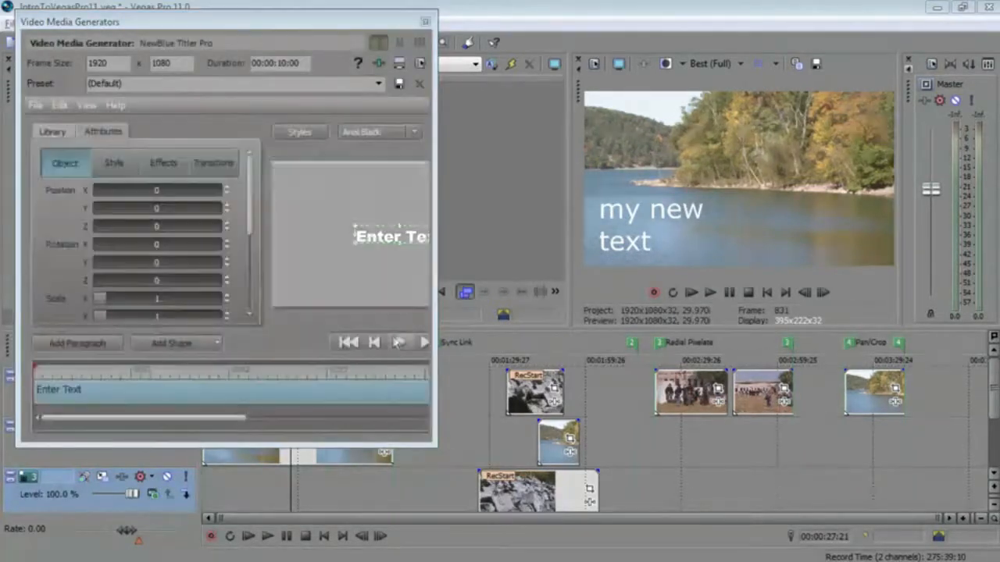
# - Rotate the NewBlue title to about 30.6 X and 32.7 Y and enlarge it to scale 2.6
pyautogui.moveTo(434, 451); pyautogui.dragTo(534, 444)
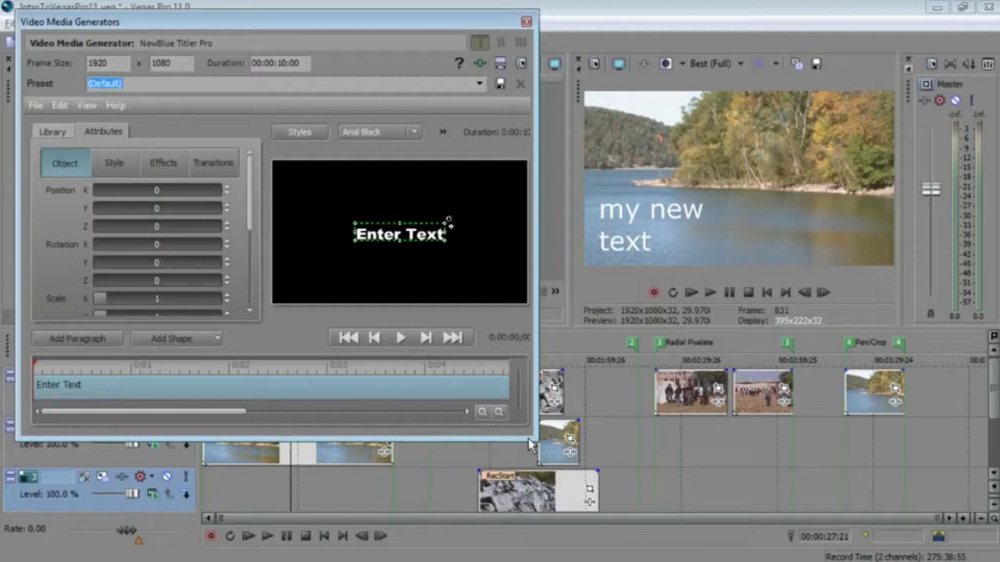
pyautogui.click(310, 473)
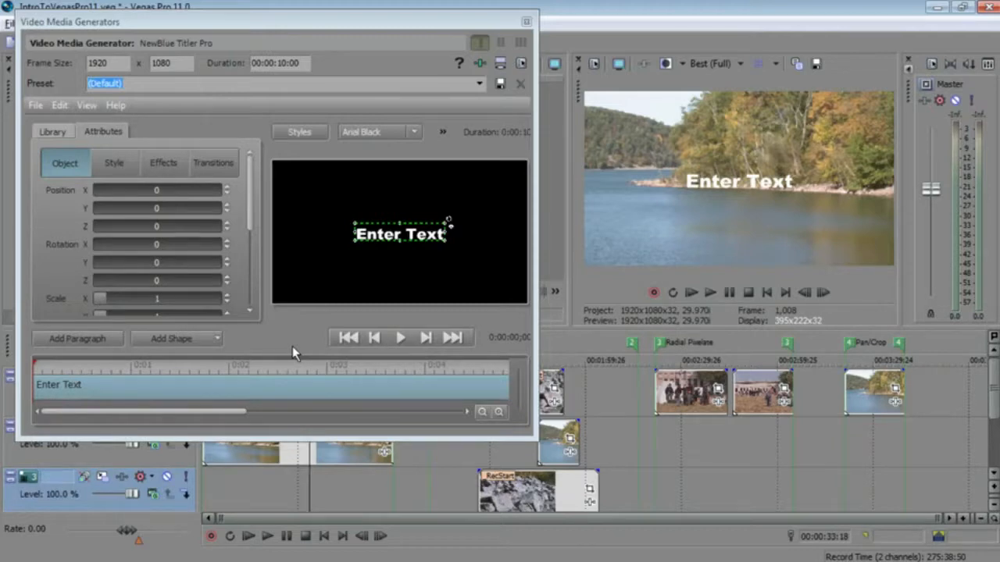
pyautogui.moveTo(161, 26); pyautogui.dragTo(221, 25)
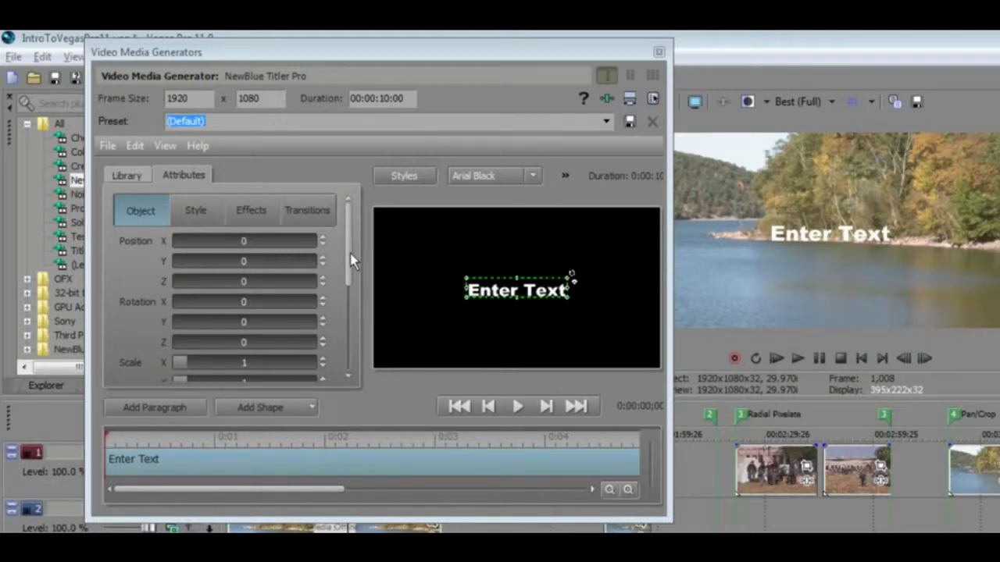
pyautogui.click(195, 213)
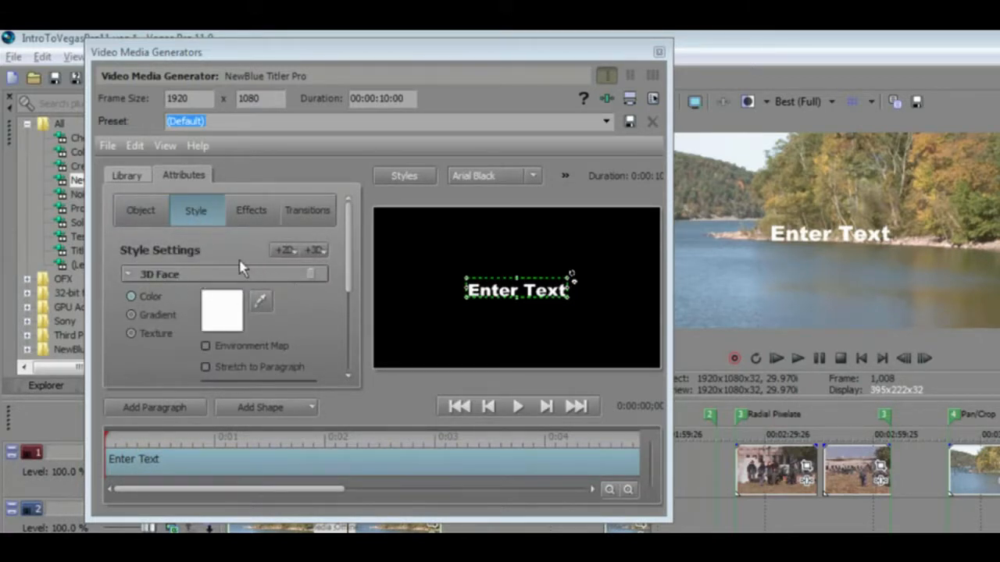
pyautogui.click(153, 217)
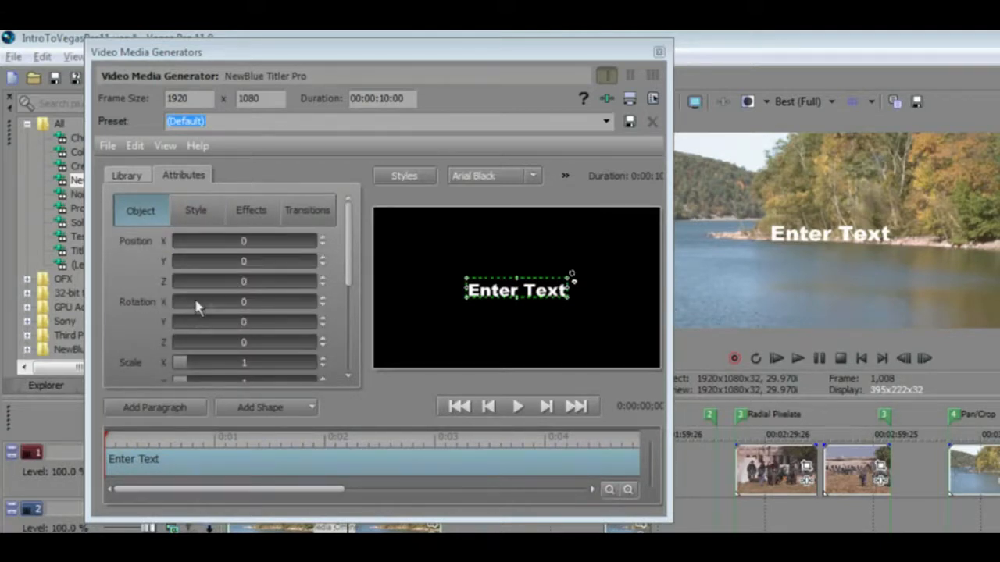
pyautogui.moveTo(203, 305); pyautogui.dragTo(211, 329)
pyautogui.moveTo(469, 311); pyautogui.dragTo(398, 368)
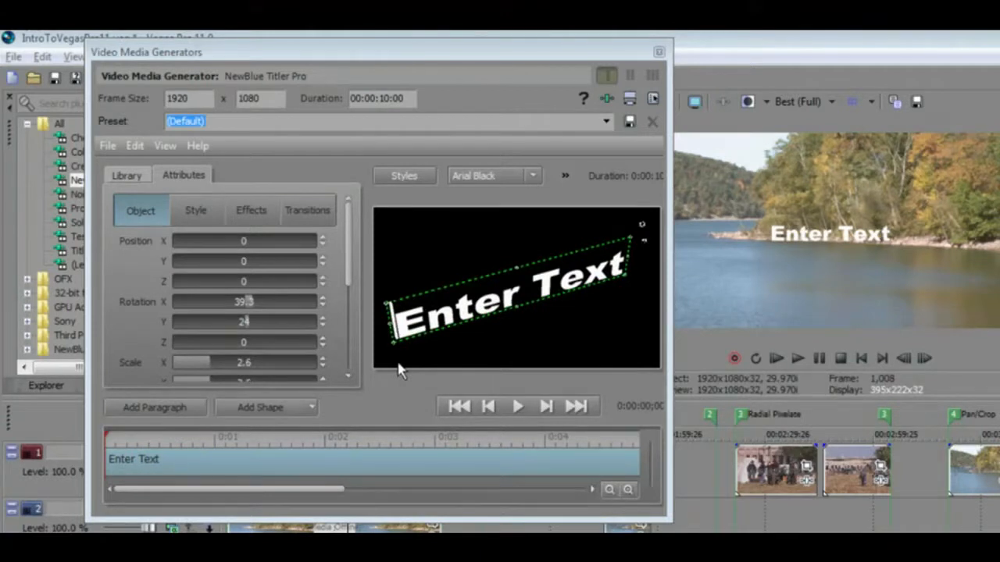
pyautogui.moveTo(242, 305); pyautogui.dragTo(252, 325)
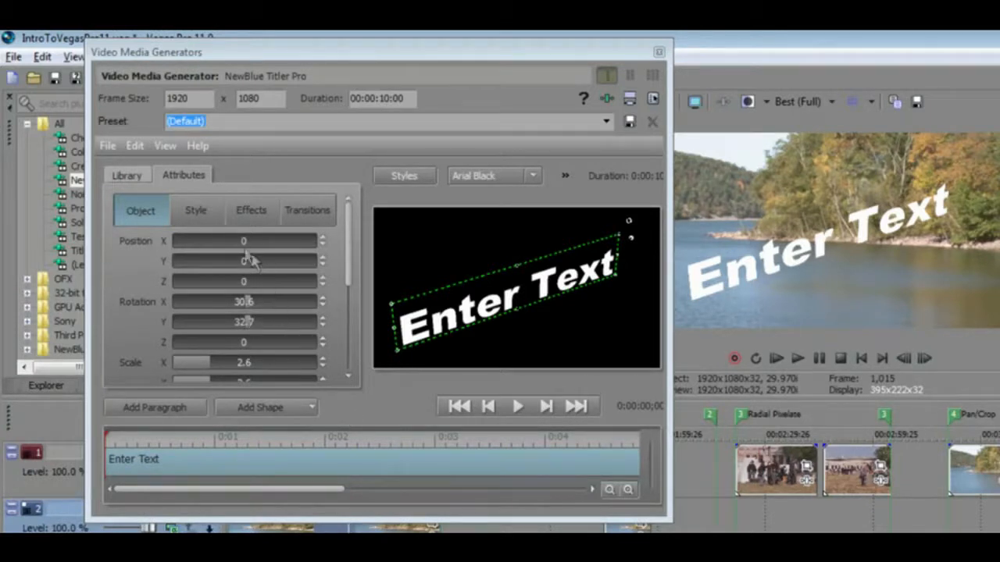
# - Set the title's 3D Face extrusion to 5.3
pyautogui.click(196, 212)
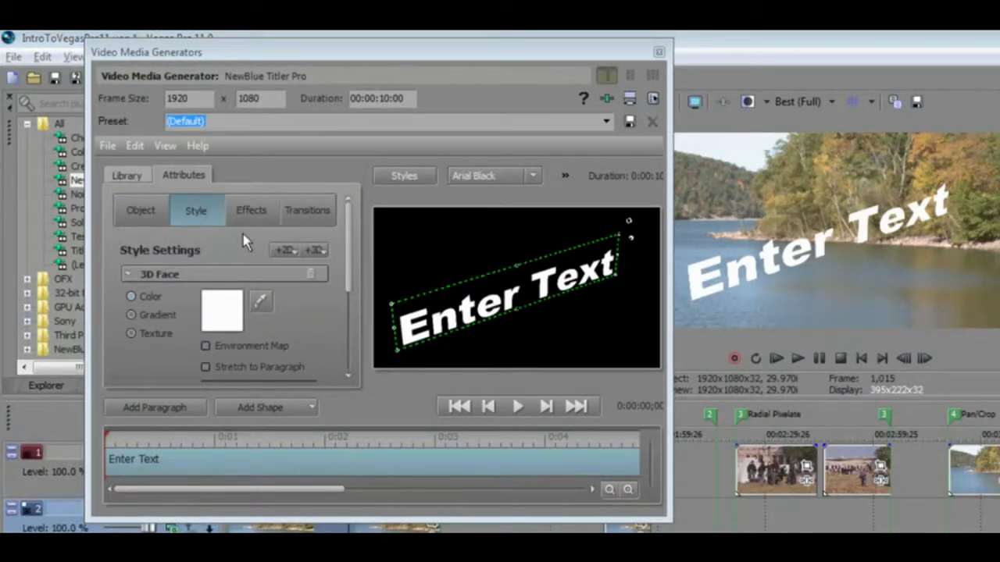
pyautogui.moveTo(350, 248); pyautogui.dragTo(353, 285)
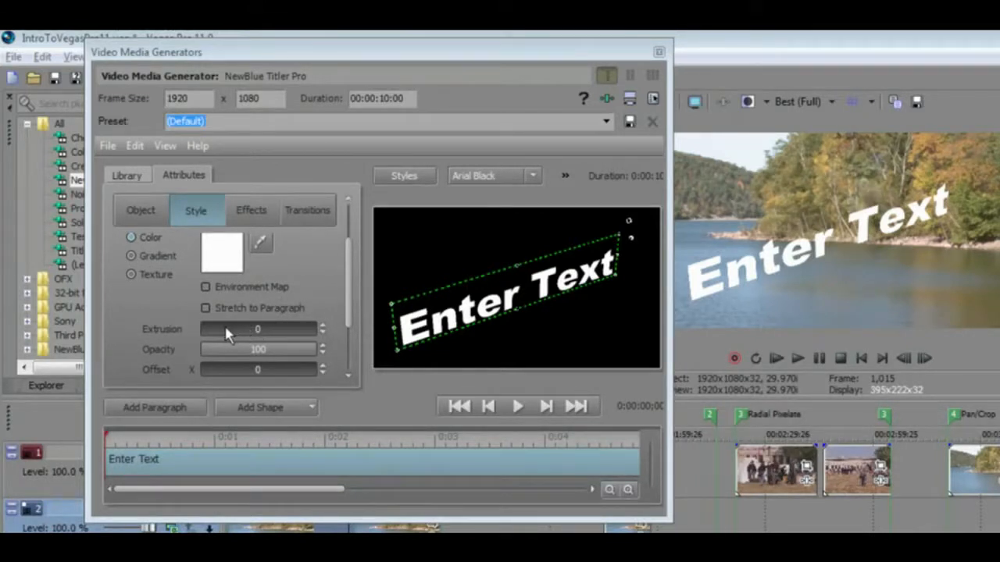
pyautogui.moveTo(205, 334)
pyautogui.mouseDown()
pyautogui.moveTo(234, 335)
pyautogui.moveTo(217, 342)
pyautogui.mouseUp()
pyautogui.scroll(2, 348, 286)
pyautogui.scroll(1, 353, 268)
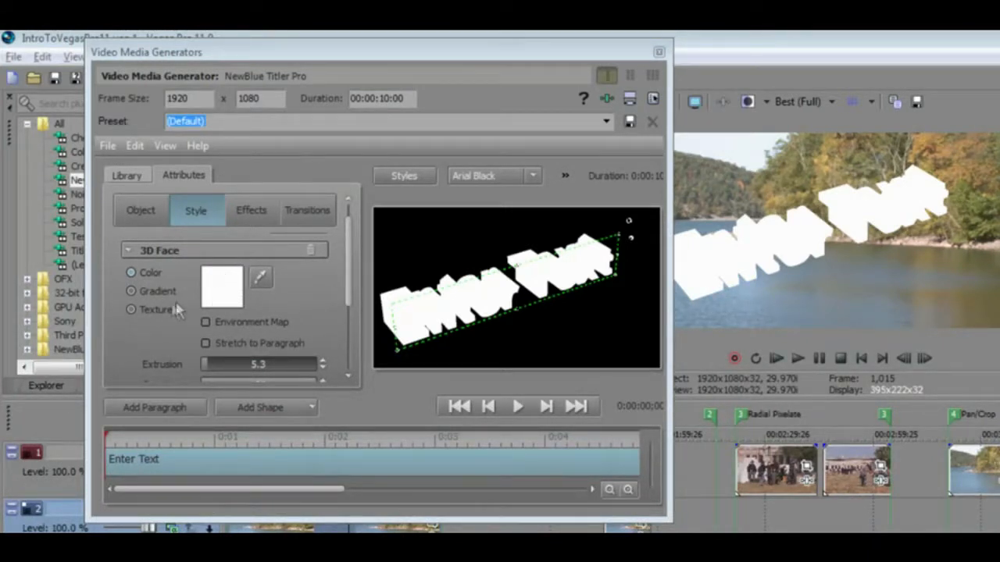
# - Apply the Cloud2.jpg texture to the title's 3D Face and reduce its extrusion to 1.9
pyautogui.click(131, 309)
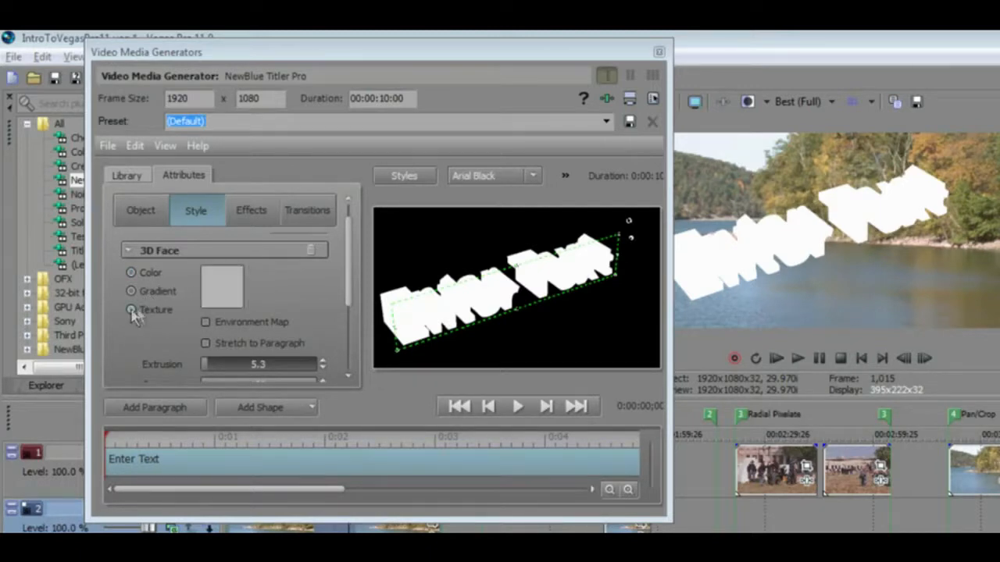
pyautogui.click(221, 285)
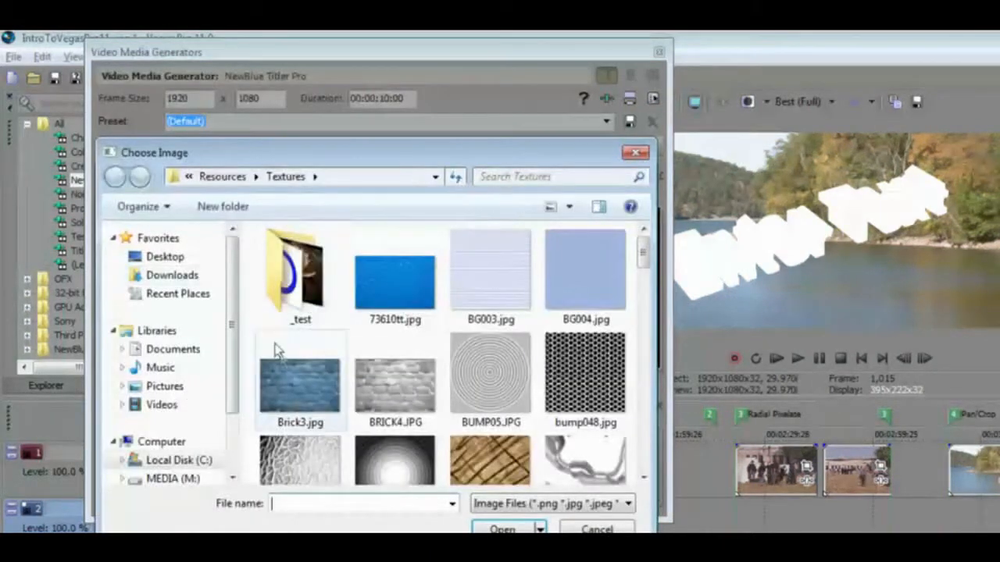
pyautogui.moveTo(641, 261); pyautogui.dragTo(644, 285)
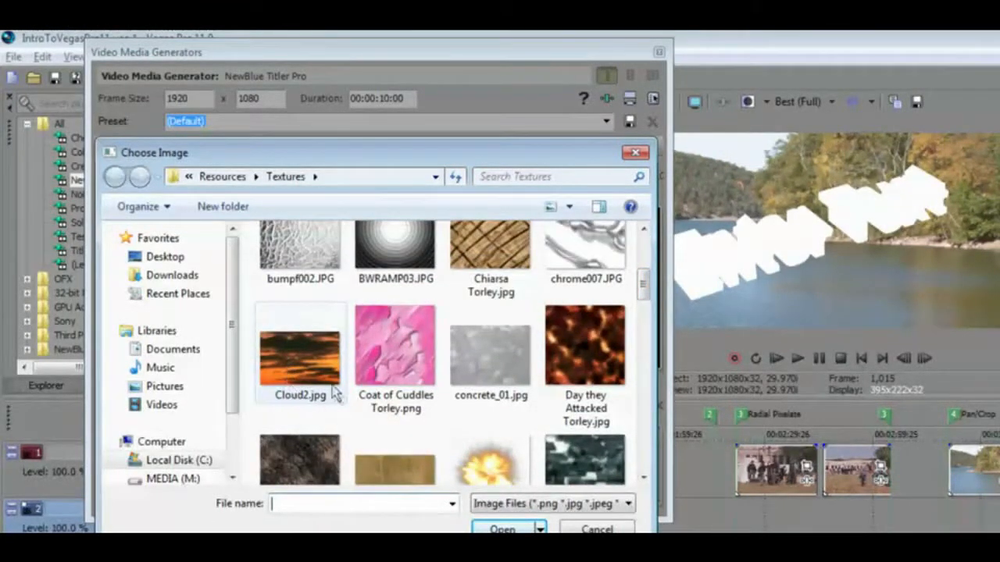
pyautogui.doubleClick(297, 360)
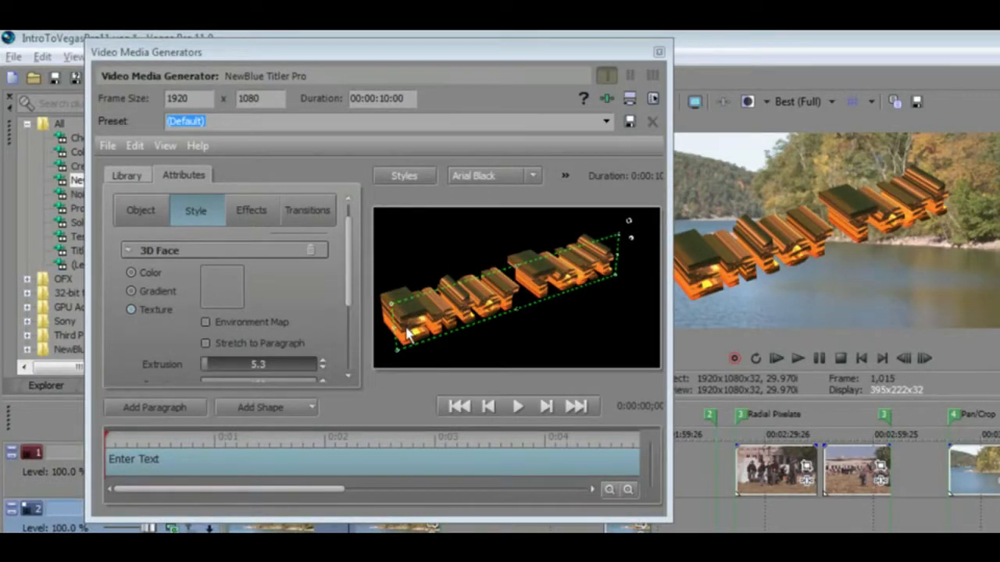
pyautogui.moveTo(208, 367); pyautogui.dragTo(198, 384)
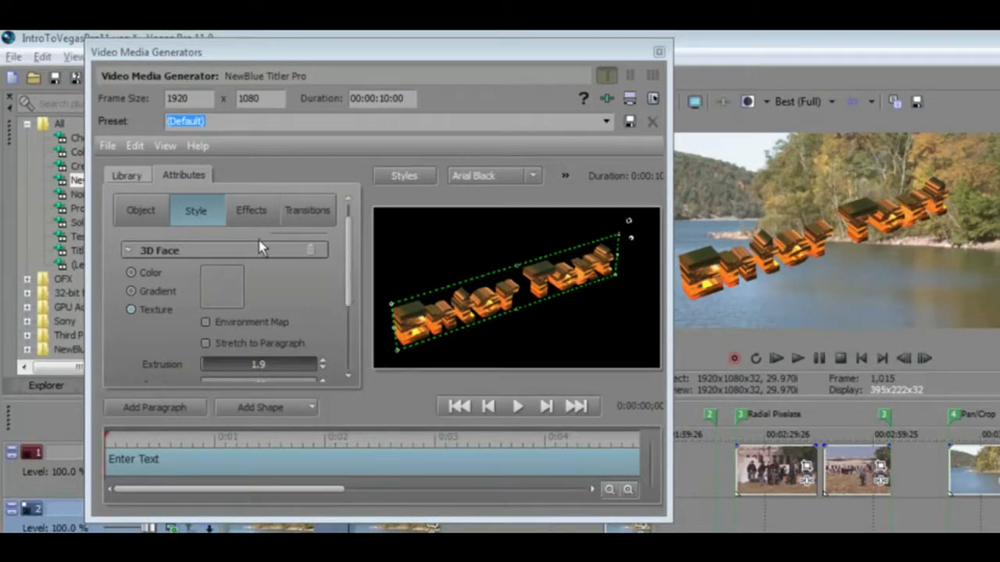
# - Adjust the title's rotation angles in the object settings
pyautogui.click(140, 221)
pyautogui.moveTo(346, 238); pyautogui.dragTo(349, 274)
pyautogui.moveTo(249, 279)
pyautogui.mouseDown()
pyautogui.moveTo(232, 282)
pyautogui.moveTo(241, 260)
pyautogui.moveTo(217, 259)
pyautogui.moveTo(234, 279)
pyautogui.moveTo(249, 260)
pyautogui.moveTo(248, 267)
pyautogui.mouseUp()
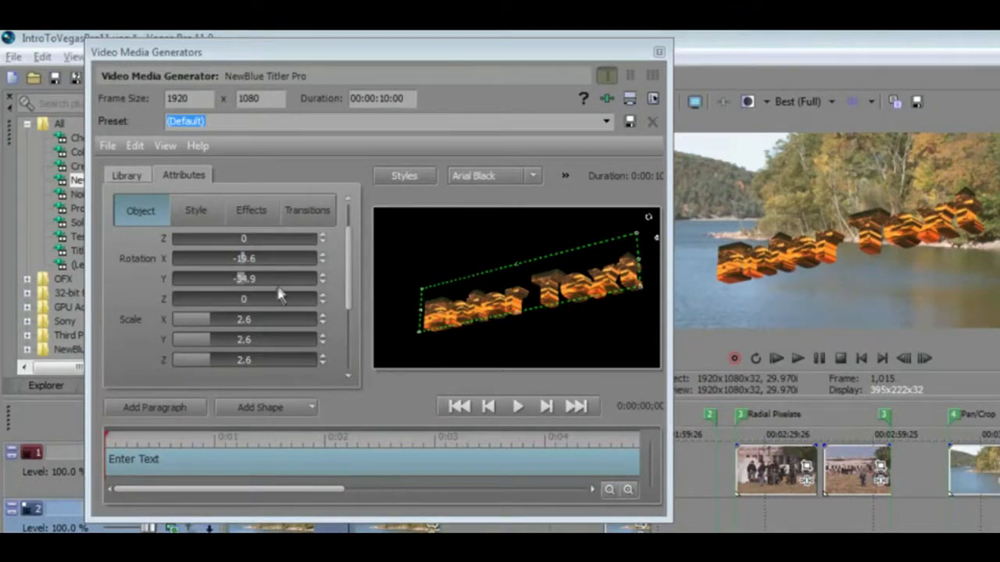
# - Set the 3D Face extrusion to 0
pyautogui.click(198, 216)
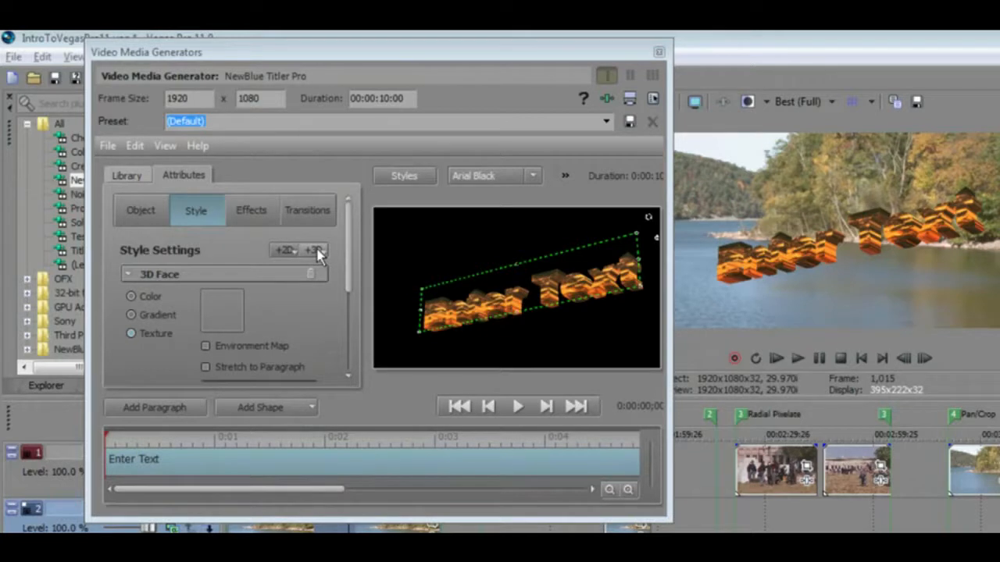
pyautogui.click(291, 251)
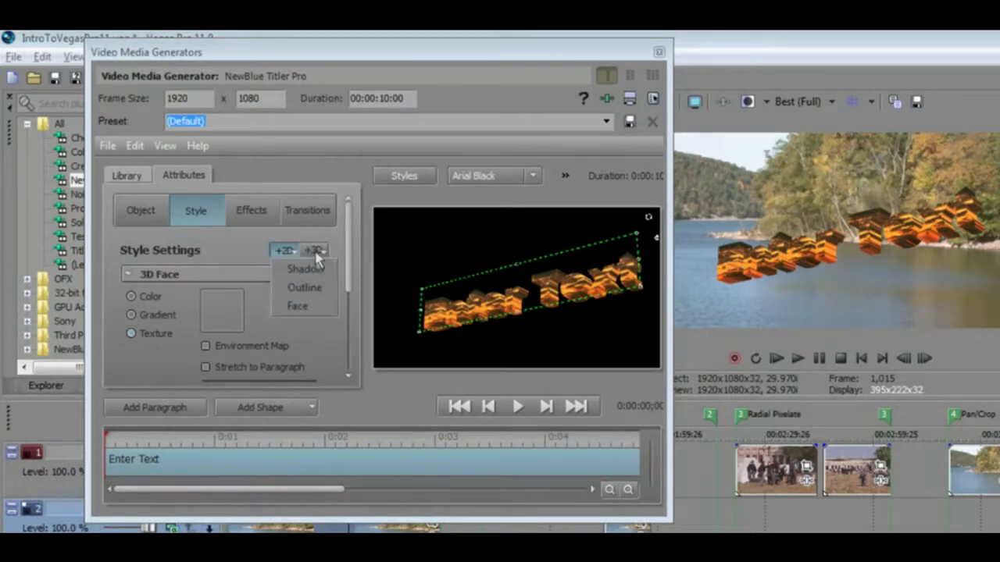
pyautogui.click(317, 250)
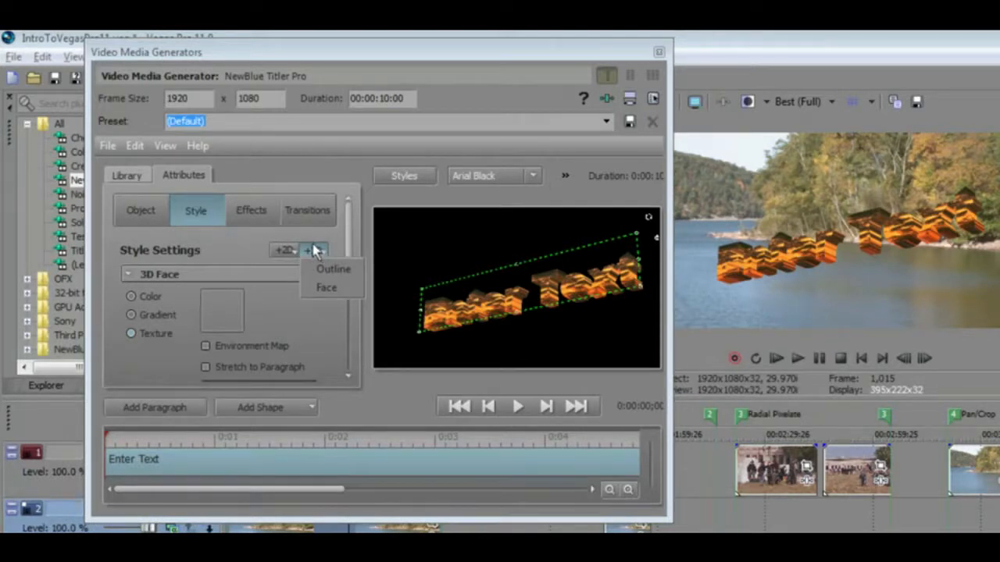
pyautogui.click(249, 242)
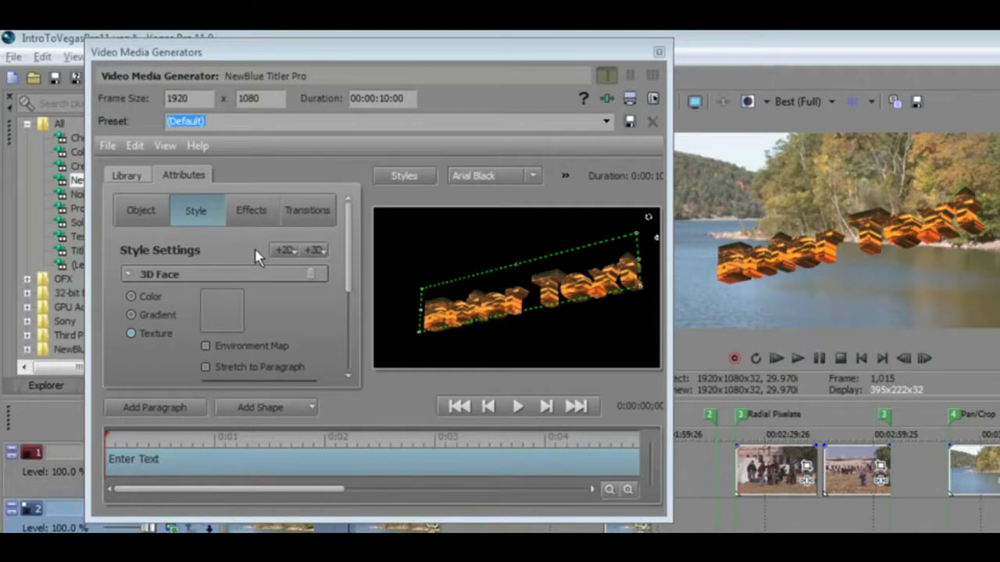
pyautogui.click(144, 211)
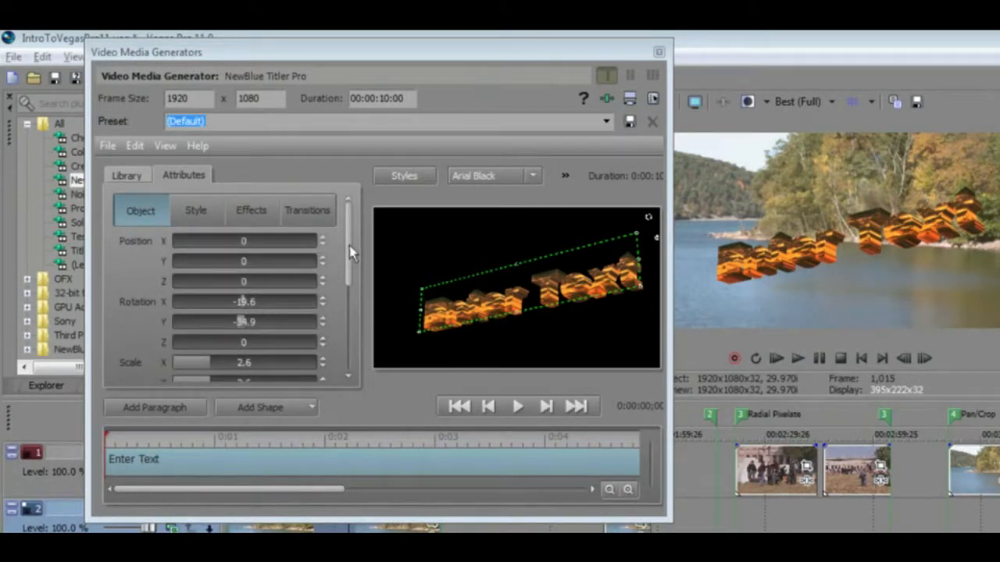
pyautogui.click(205, 216)
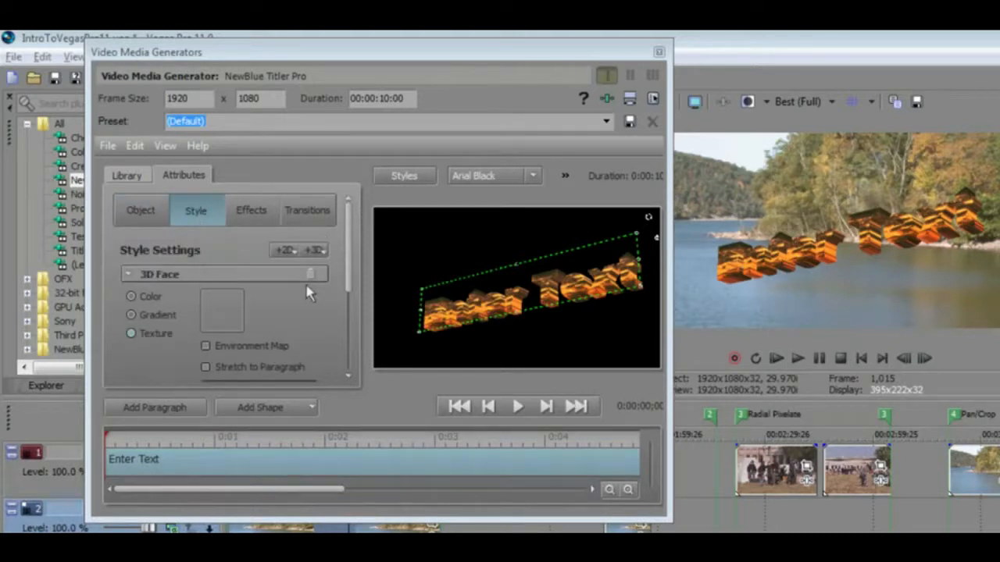
pyautogui.moveTo(346, 274); pyautogui.dragTo(347, 324)
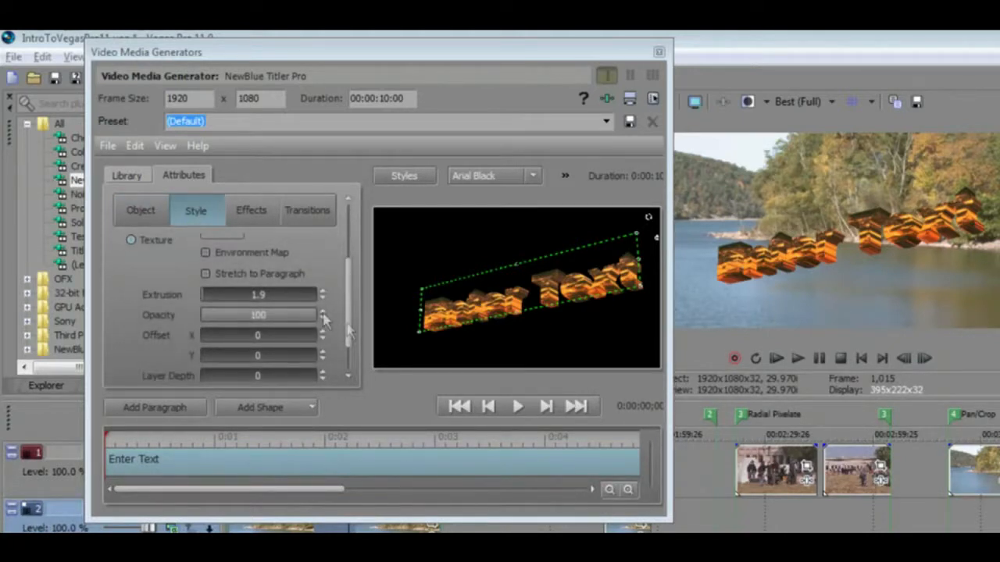
pyautogui.moveTo(221, 300); pyautogui.dragTo(192, 301)
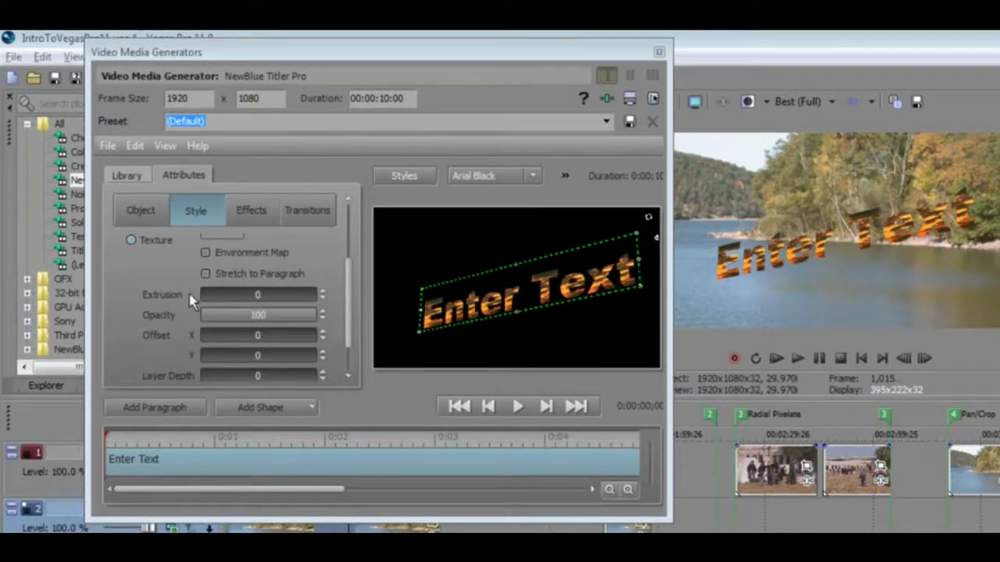
# - Add a 3D Outline style layer to the title
pyautogui.moveTo(346, 290); pyautogui.dragTo(346, 235)
pyautogui.click(317, 250)
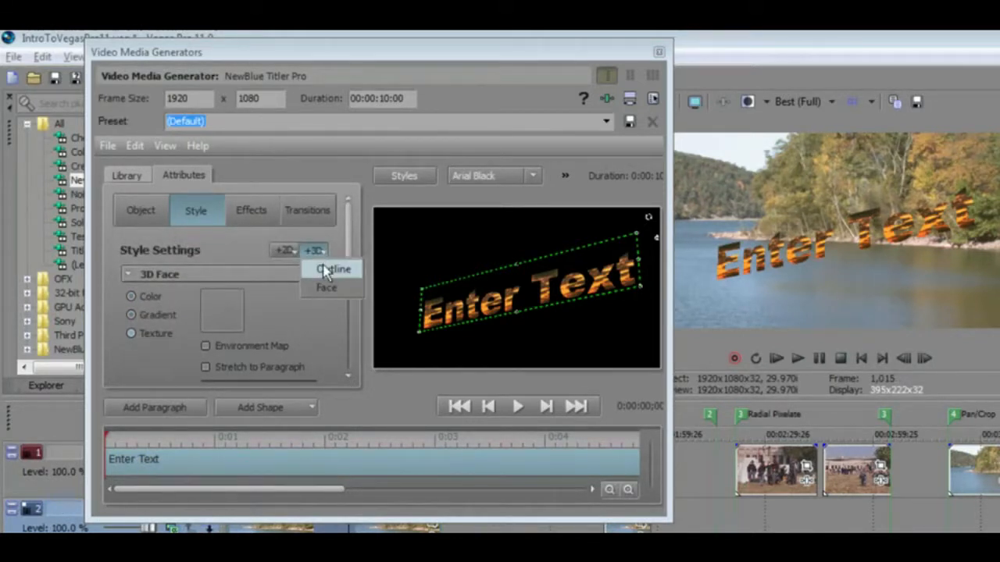
pyautogui.click(328, 269)
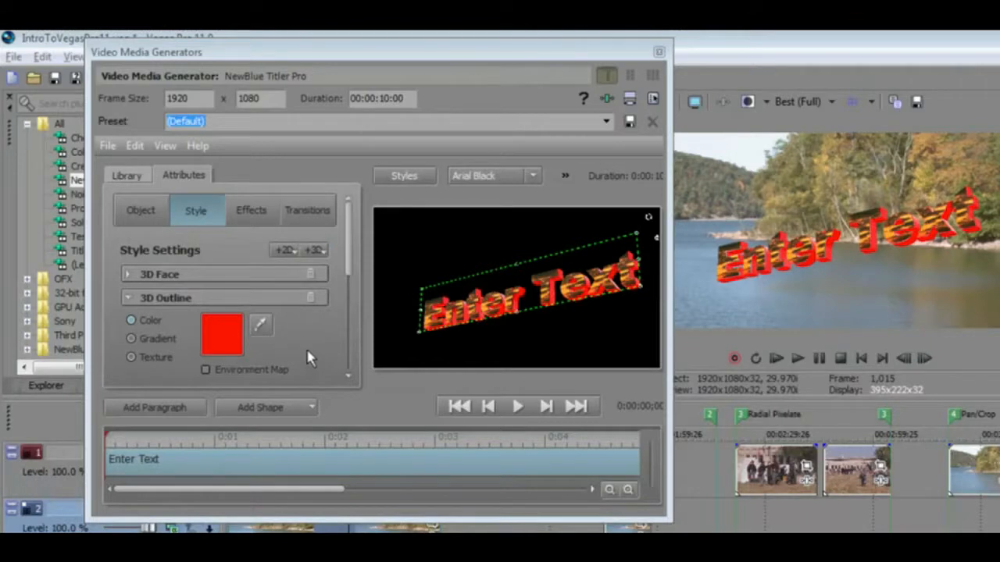
# - Fill the 3D Outline with a texture image chosen from the Textures folder
pyautogui.click(132, 358)
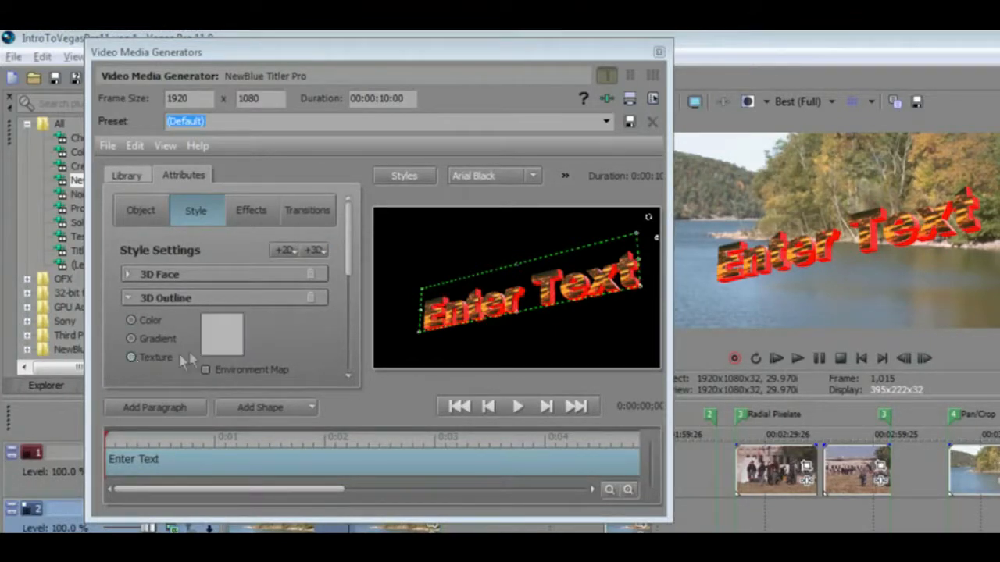
pyautogui.click(220, 338)
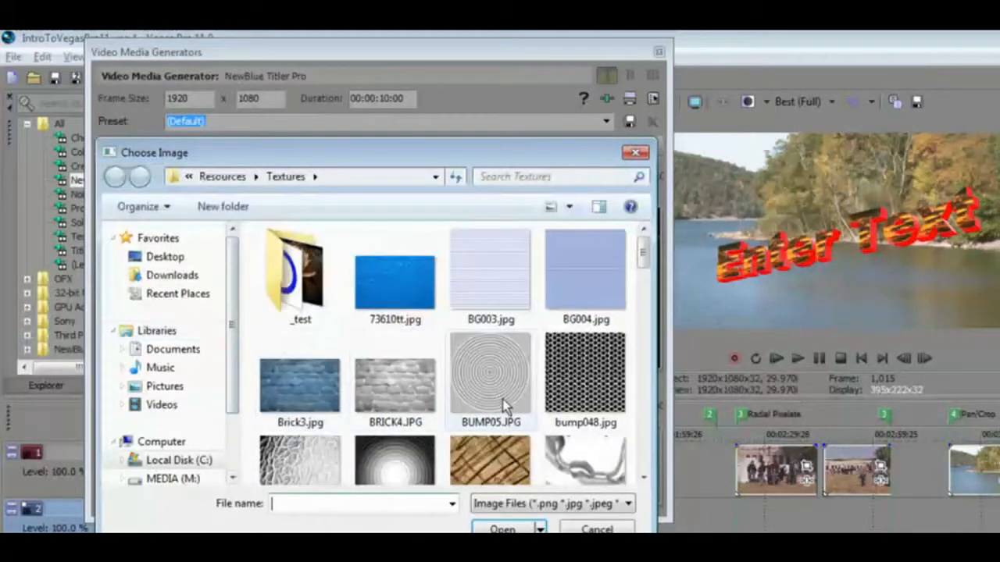
pyautogui.moveTo(645, 260); pyautogui.dragTo(642, 280)
pyautogui.click(586, 430)
pyautogui.doubleClick(586, 296)
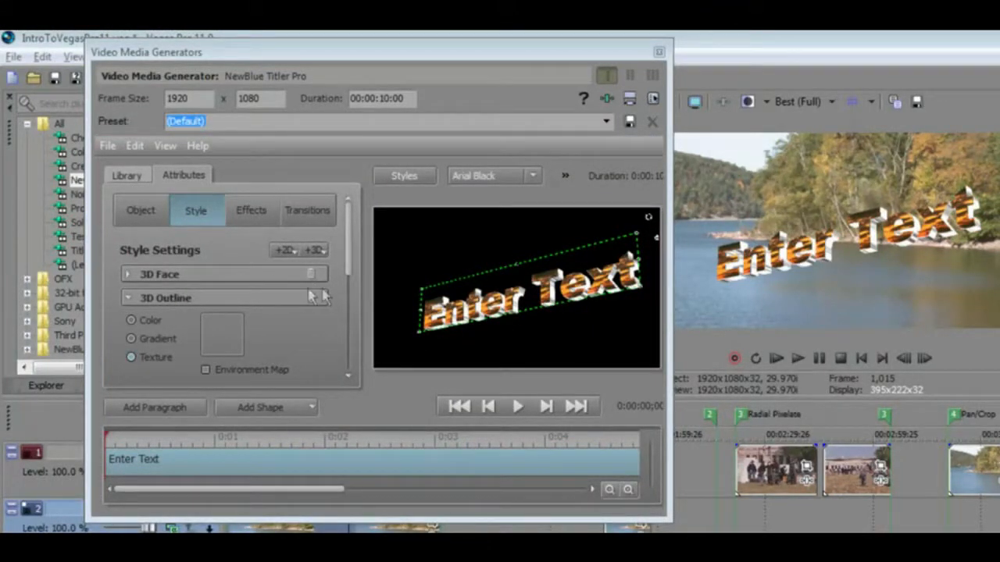
# - Set the 3D Outline extrusion to 3.6 and close the generator window
pyautogui.moveTo(346, 257); pyautogui.dragTo(348, 314)
pyautogui.moveTo(206, 299)
pyautogui.mouseDown()
pyautogui.moveTo(218, 305)
pyautogui.moveTo(209, 305)
pyautogui.mouseUp()
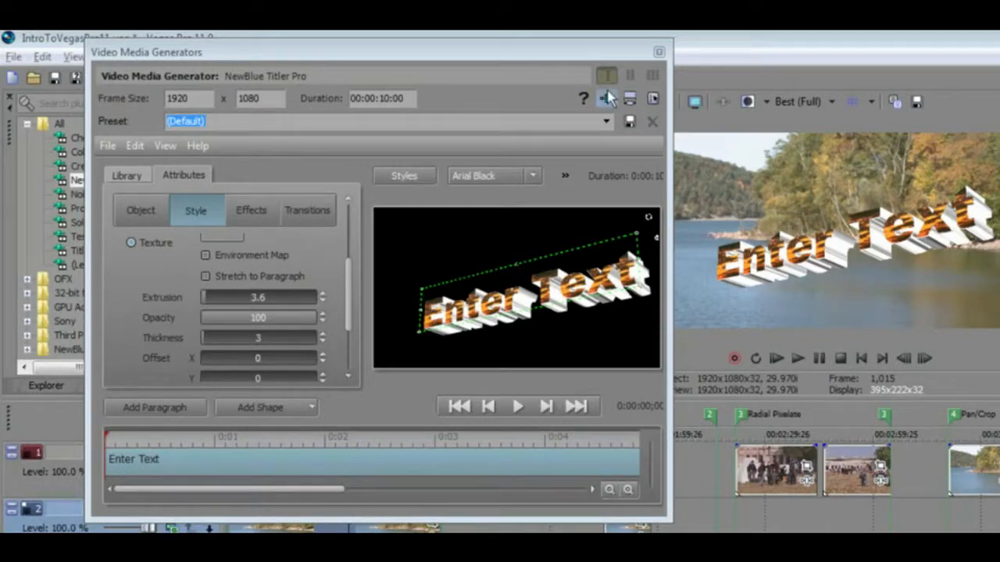
pyautogui.click(659, 53)
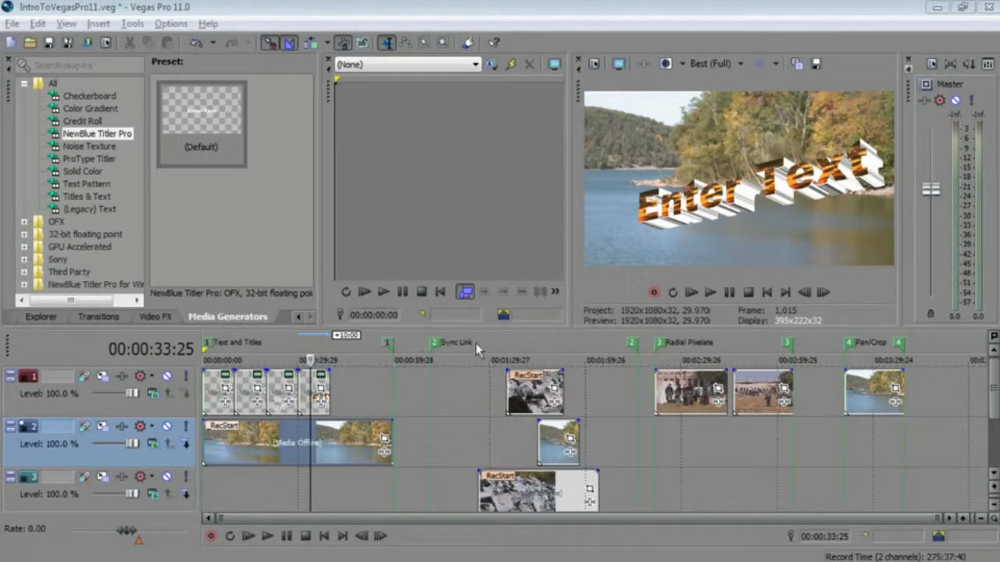
# - Select the events around 1:30 on the three tracks and nudge them along the timeline
pyautogui.click(534, 345)
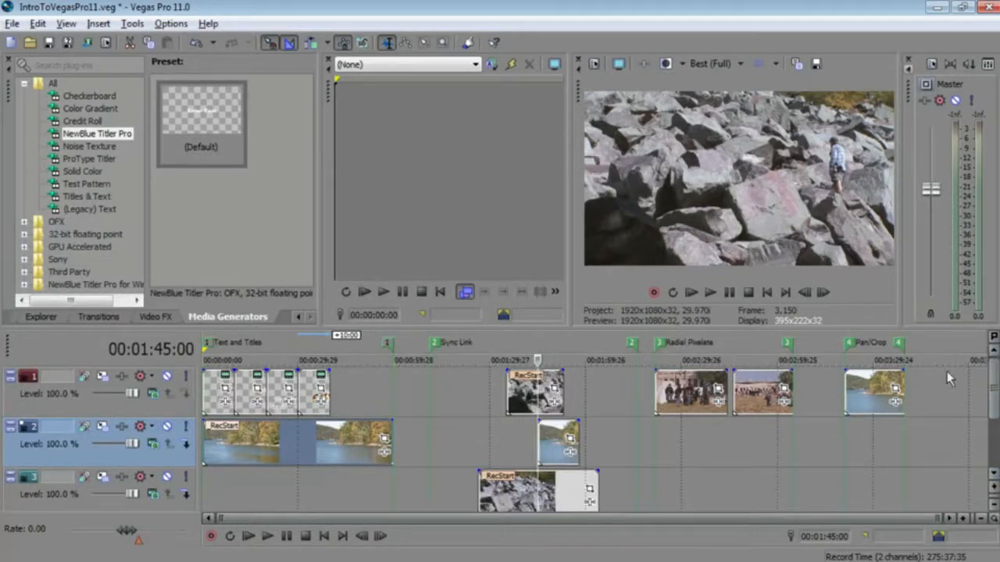
pyautogui.click(524, 397)
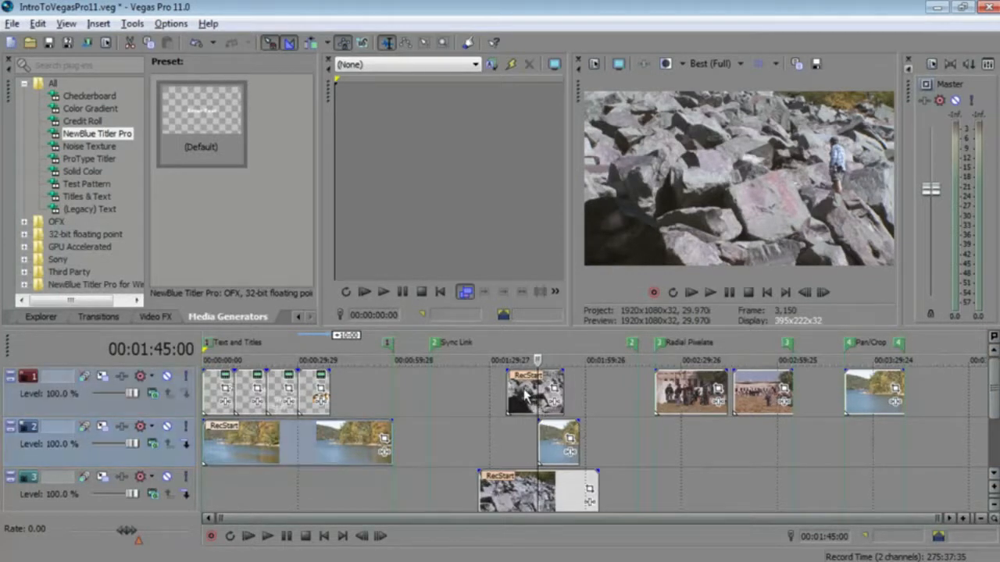
pyautogui.click(551, 434)
pyautogui.click(528, 483)
pyautogui.moveTo(529, 483)
pyautogui.mouseDown()
pyautogui.moveTo(569, 483)
pyautogui.moveTo(530, 482)
pyautogui.mouseUp()
pyautogui.moveTo(554, 447)
pyautogui.mouseDown()
pyautogui.moveTo(546, 445)
pyautogui.moveTo(568, 447)
pyautogui.mouseUp()
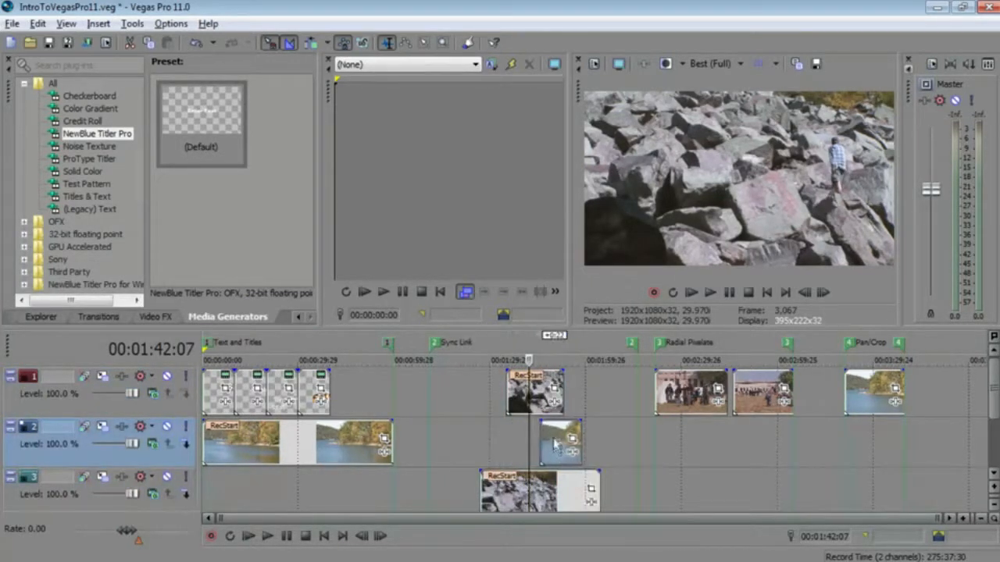
pyautogui.moveTo(540, 399)
pyautogui.mouseDown()
pyautogui.moveTo(506, 398)
pyautogui.moveTo(535, 394)
pyautogui.mouseUp()
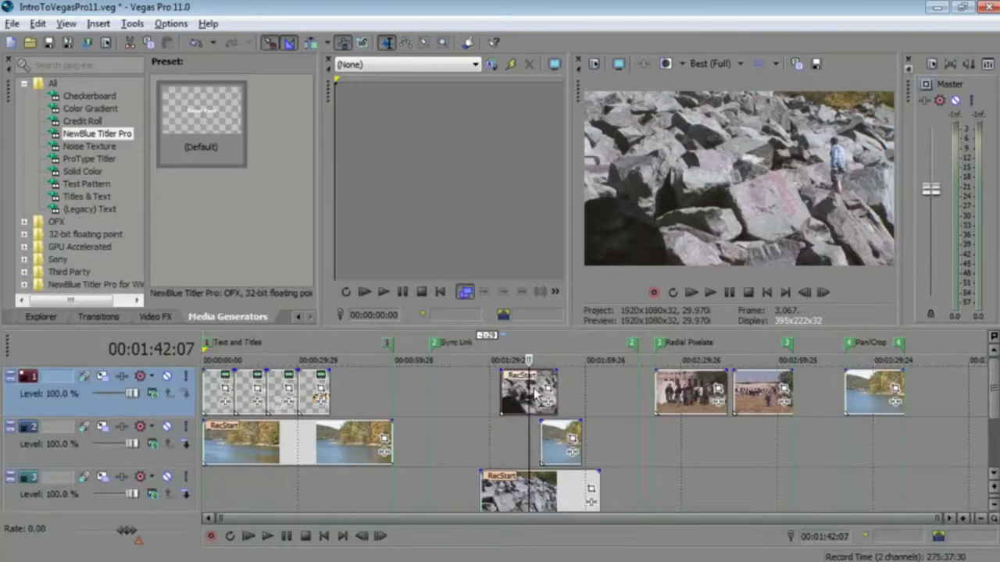
pyautogui.rightClick(552, 446)
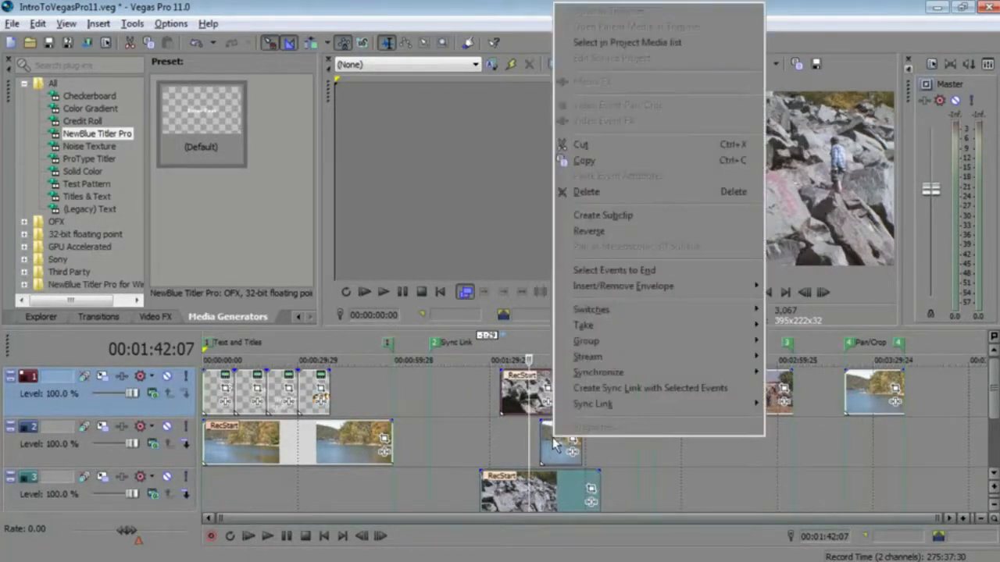
pyautogui.moveTo(582, 341)
pyautogui.click(496, 340)
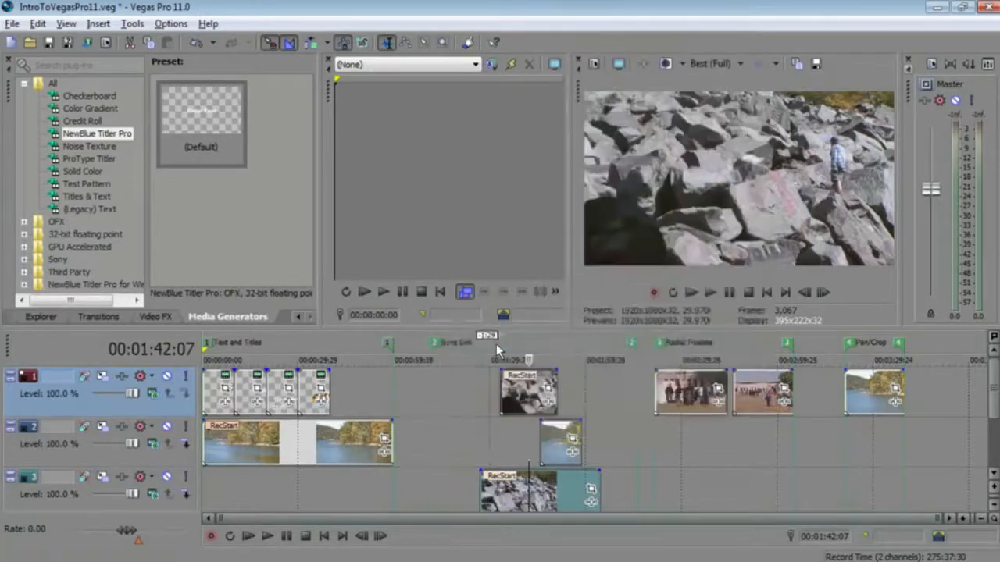
# - Slide the grouped events on the three tracks slightly left together
pyautogui.click(498, 430)
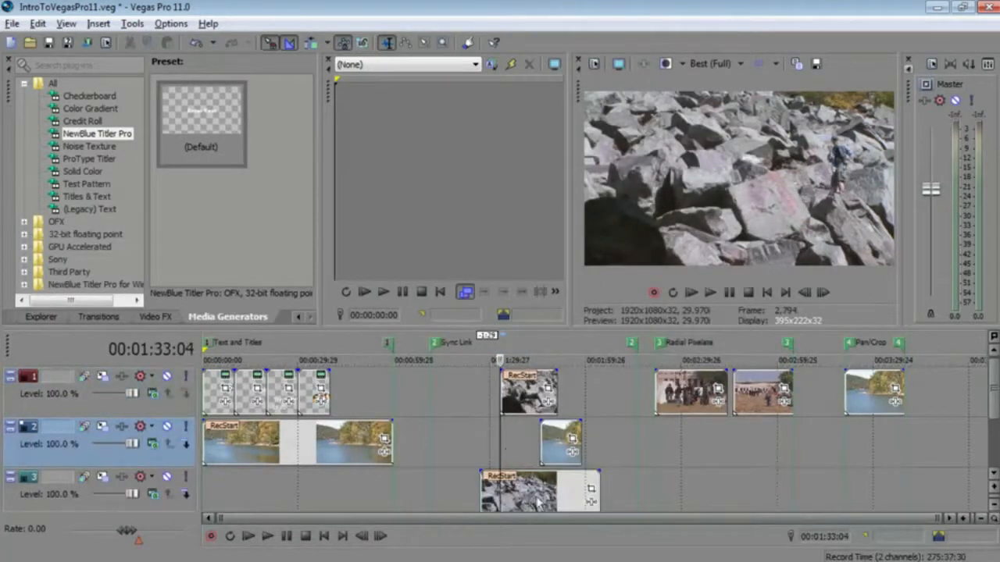
pyautogui.moveTo(525, 400); pyautogui.dragTo(501, 391)
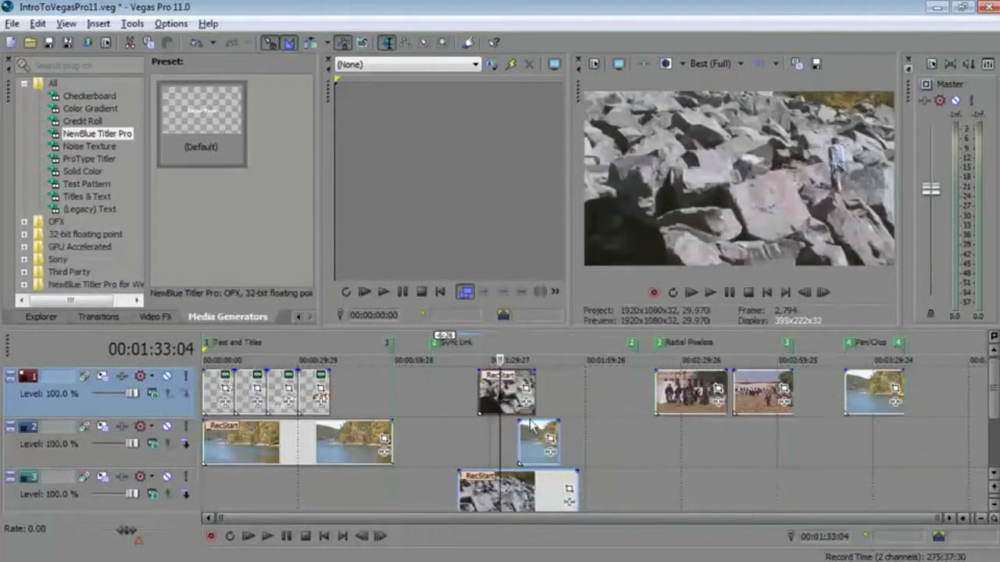
pyautogui.click(536, 437)
pyautogui.moveTo(535, 437)
pyautogui.mouseDown()
pyautogui.moveTo(594, 437)
pyautogui.moveTo(544, 437)
pyautogui.mouseUp()
pyautogui.moveTo(522, 492)
pyautogui.mouseDown()
pyautogui.moveTo(574, 492)
pyautogui.moveTo(509, 479)
pyautogui.mouseUp()
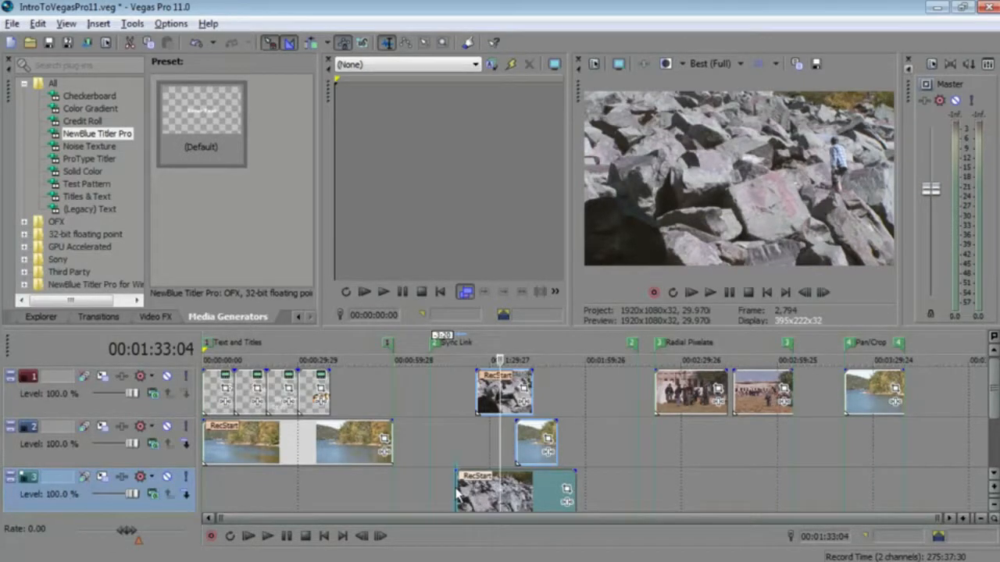
# - Extend the start of the rocks event on the bottom track earlier by about 3 seconds
pyautogui.moveTo(456, 498)
pyautogui.mouseDown()
pyautogui.moveTo(466, 498)
pyautogui.moveTo(441, 498)
pyautogui.moveTo(486, 500)
pyautogui.moveTo(466, 501)
pyautogui.mouseUp()
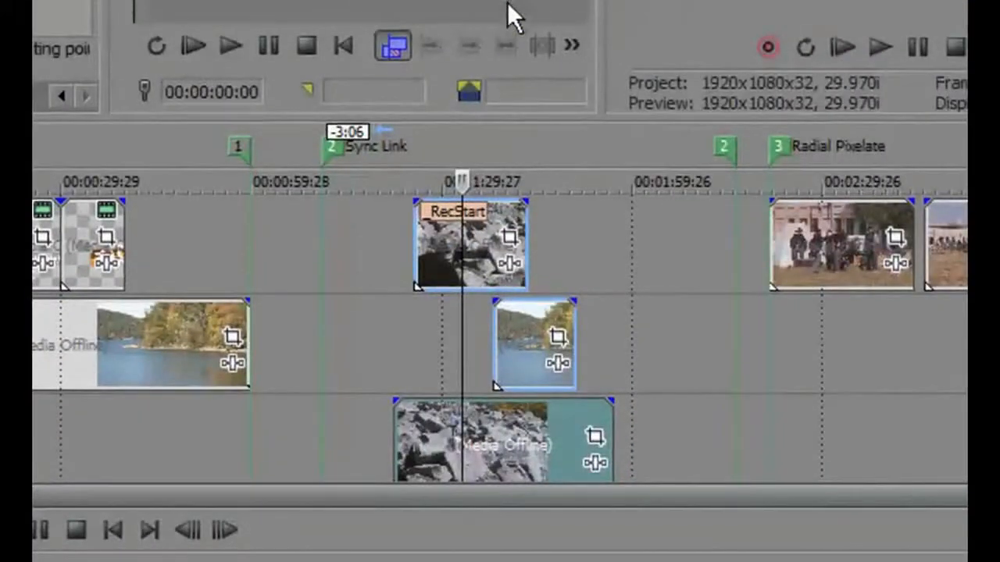
pyautogui.moveTo(397, 458); pyautogui.dragTo(375, 449)
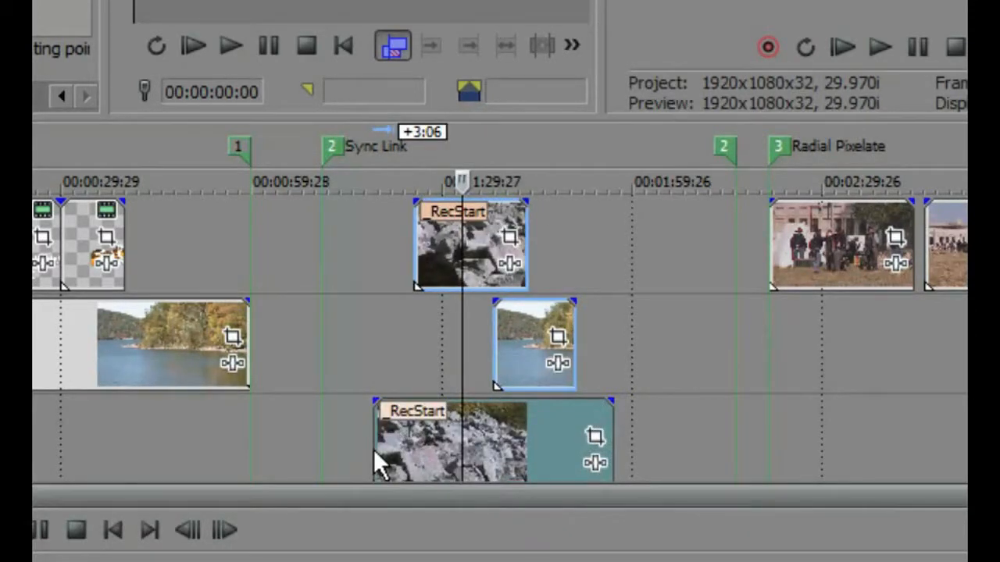
# - Remove the middle-track lake event from its group
pyautogui.rightClick(520, 342)
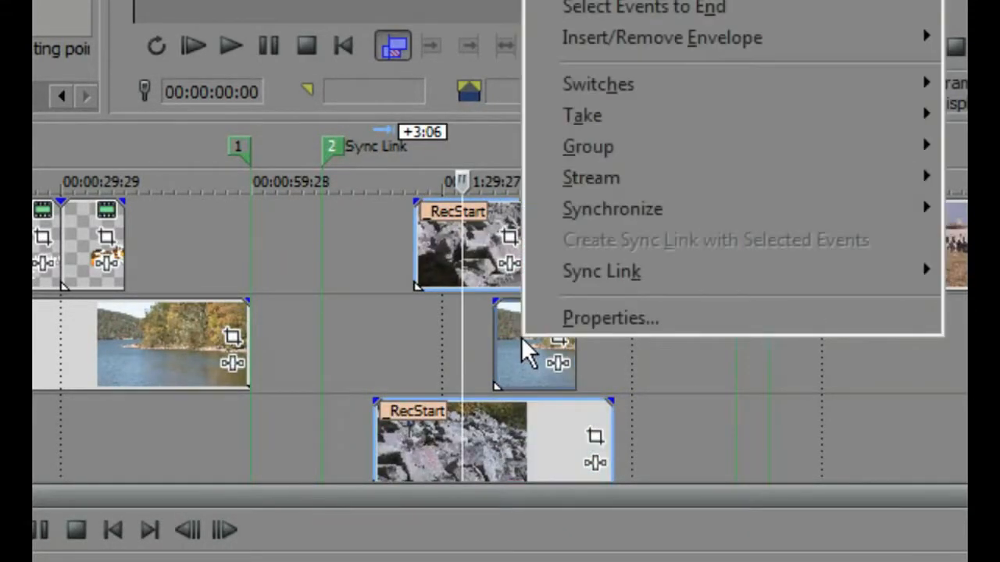
pyautogui.moveTo(591, 160)
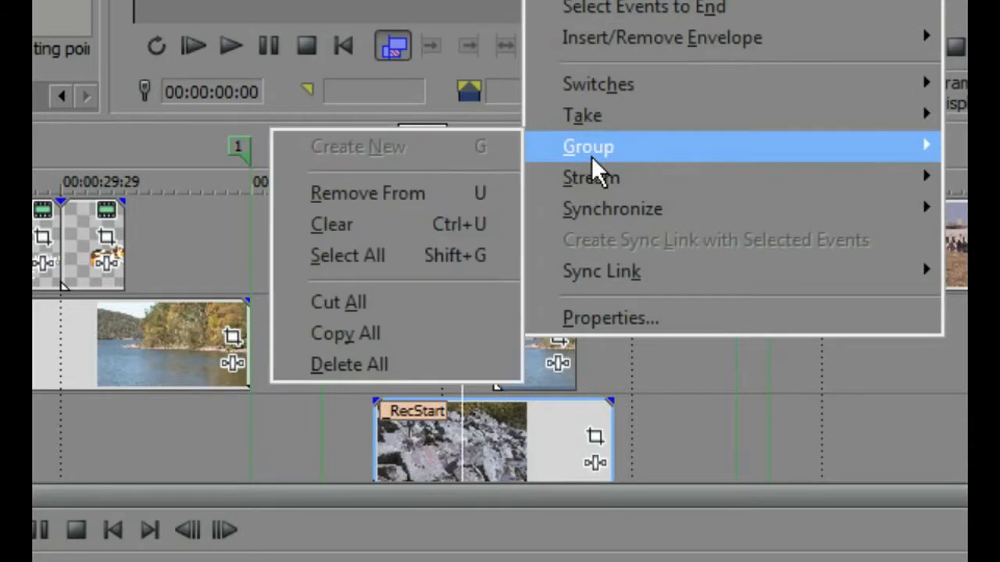
pyautogui.click(375, 194)
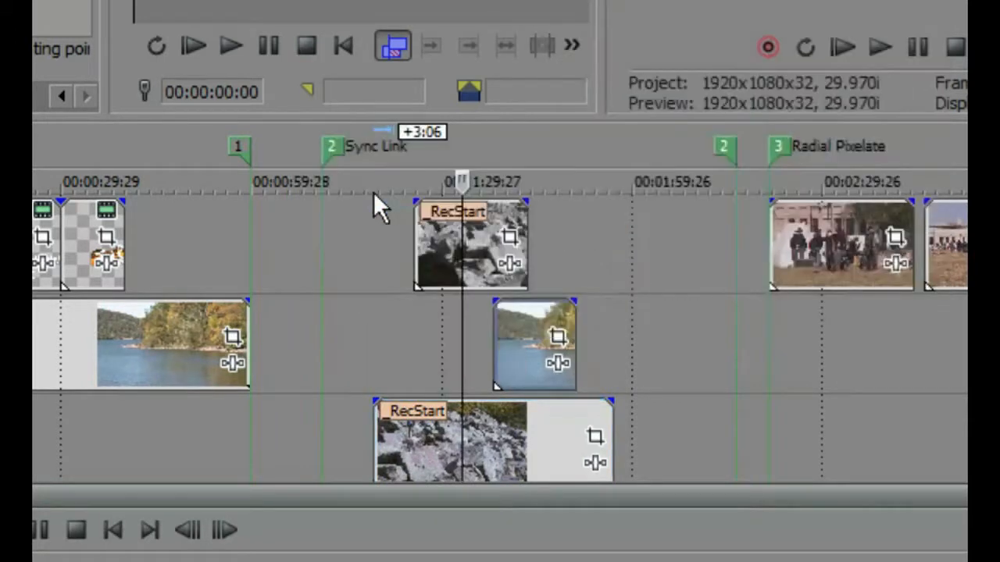
# - Select the top and bottom rocks events and create a sync link between them
pyautogui.click(377, 367)
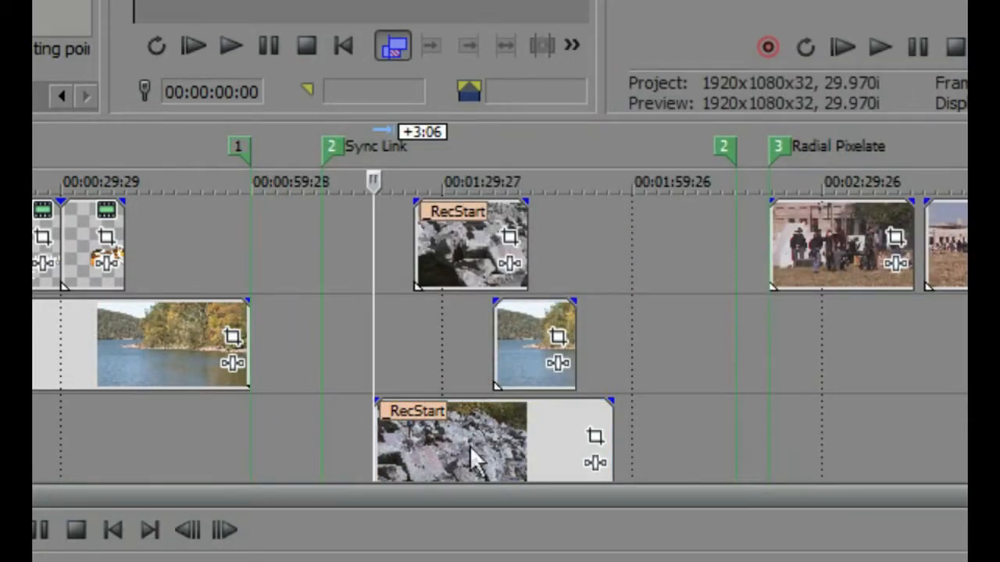
pyautogui.click(455, 252)
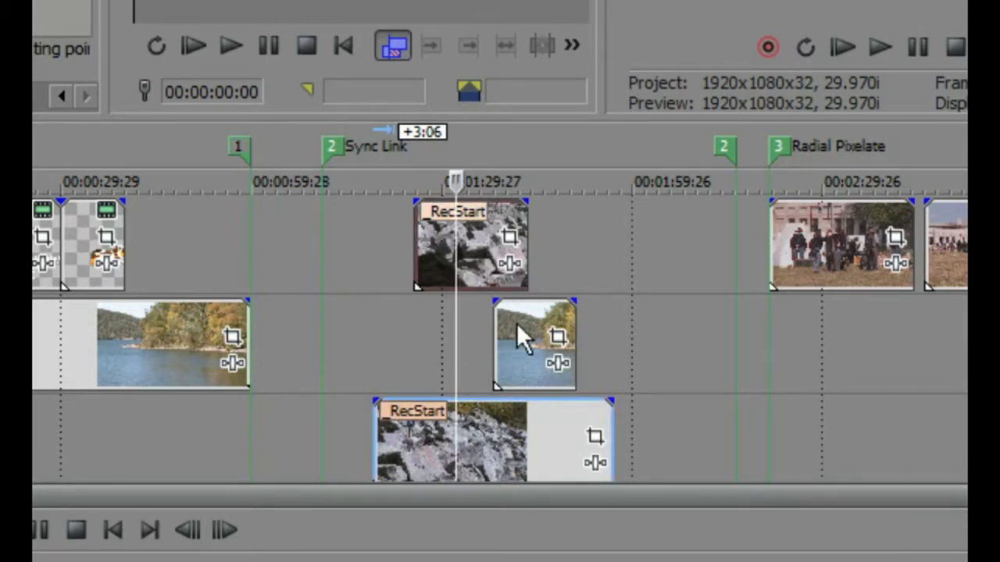
pyautogui.keyDown('ctrl'); pyautogui.click(488, 428); pyautogui.keyUp('ctrl')
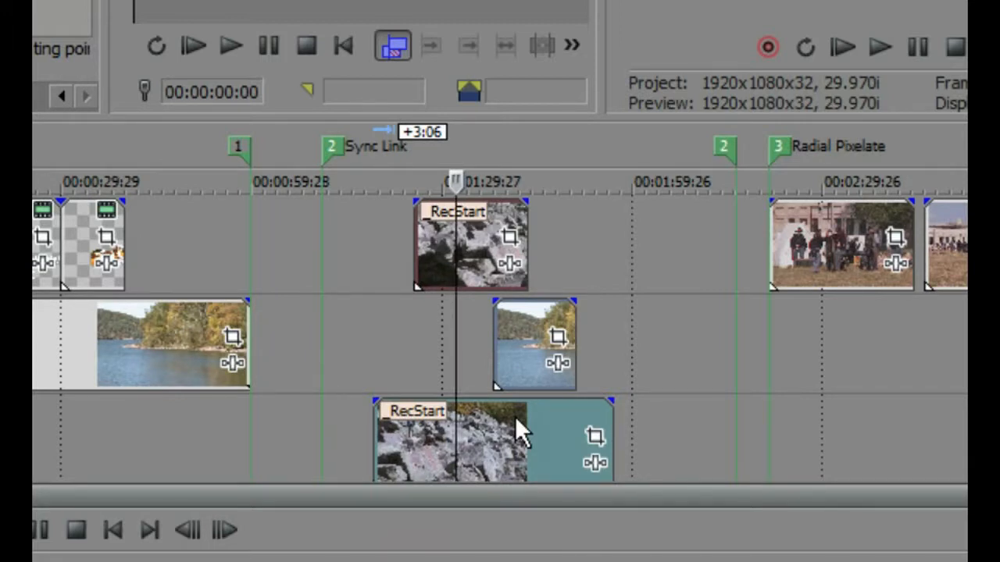
pyautogui.rightClick(524, 337)
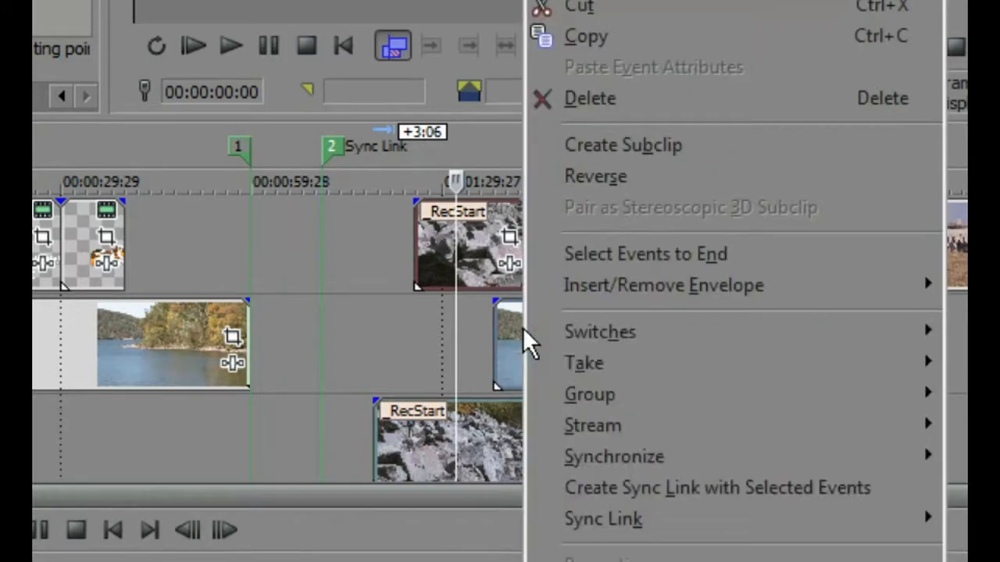
pyautogui.click(599, 488)
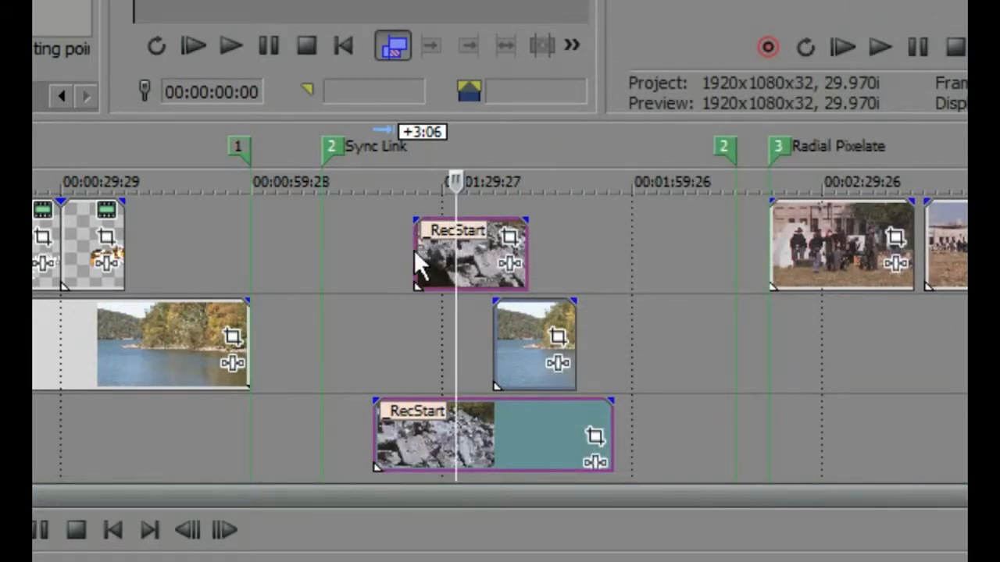
# - Slide the middle-track lake event left so the linked rocks events move along with it
pyautogui.click(413, 338)
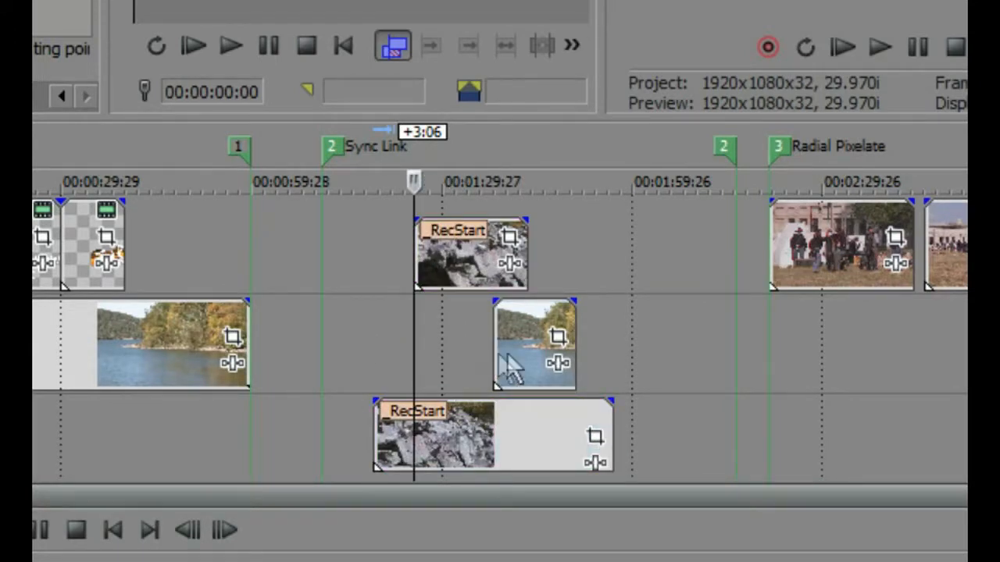
pyautogui.click(525, 326)
pyautogui.moveTo(525, 326)
pyautogui.mouseDown()
pyautogui.moveTo(649, 328)
pyautogui.moveTo(415, 332)
pyautogui.moveTo(621, 321)
pyautogui.moveTo(462, 325)
pyautogui.moveTo(565, 321)
pyautogui.moveTo(521, 324)
pyautogui.mouseUp()
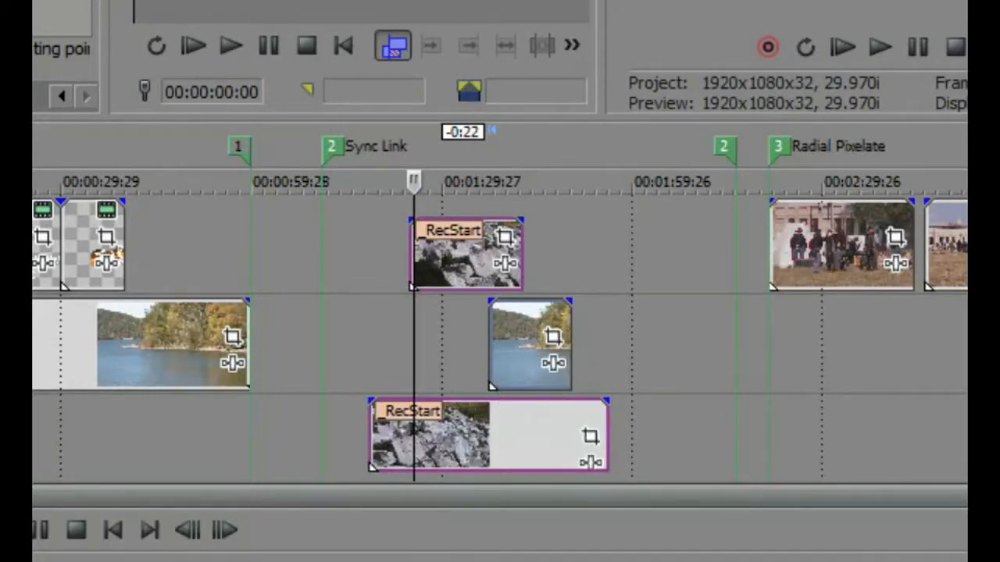
pyautogui.scroll(-2, 500, 336)
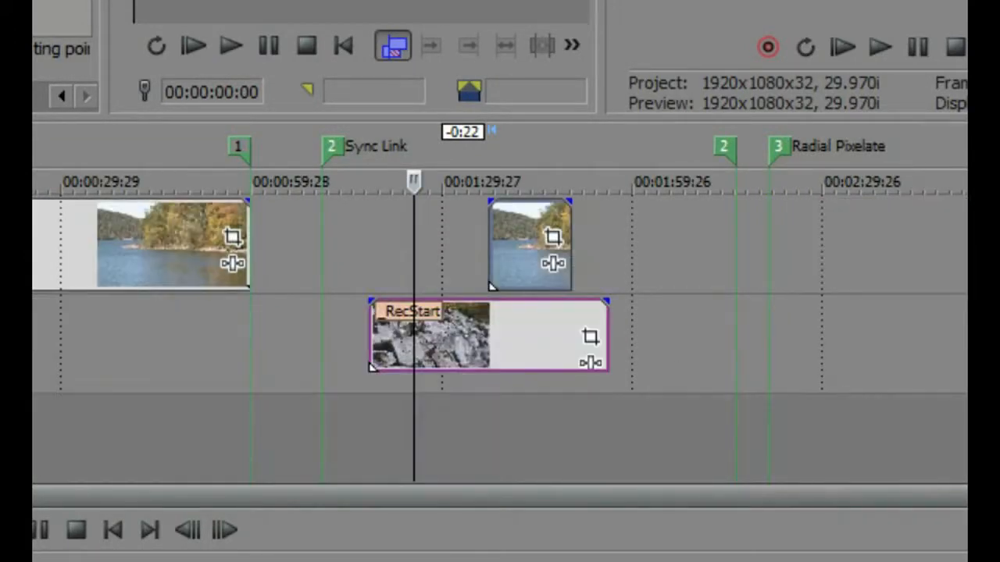
pyautogui.scroll(2, 500, 336)
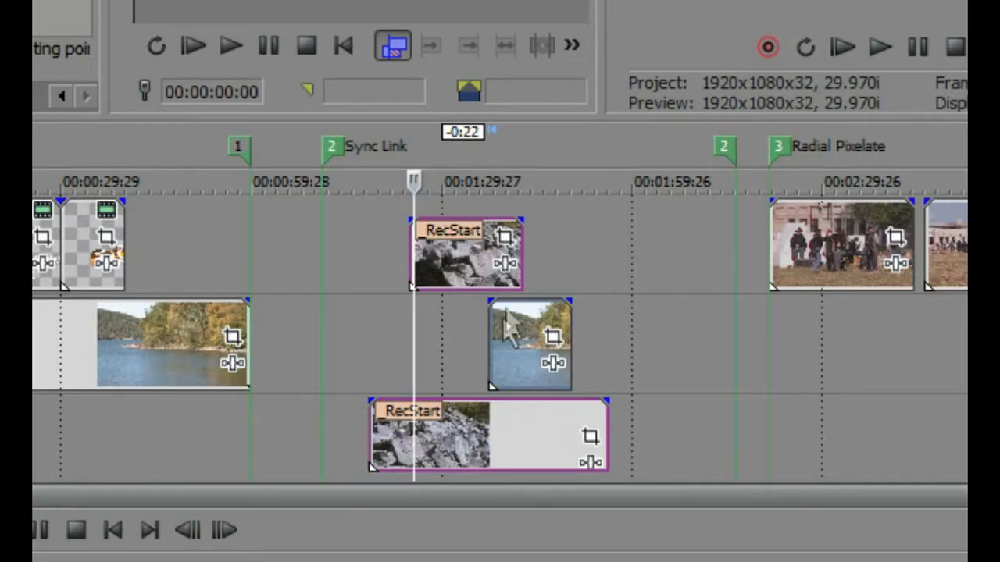
pyautogui.moveTo(521, 336); pyautogui.dragTo(488, 329)
pyautogui.click(365, 309)
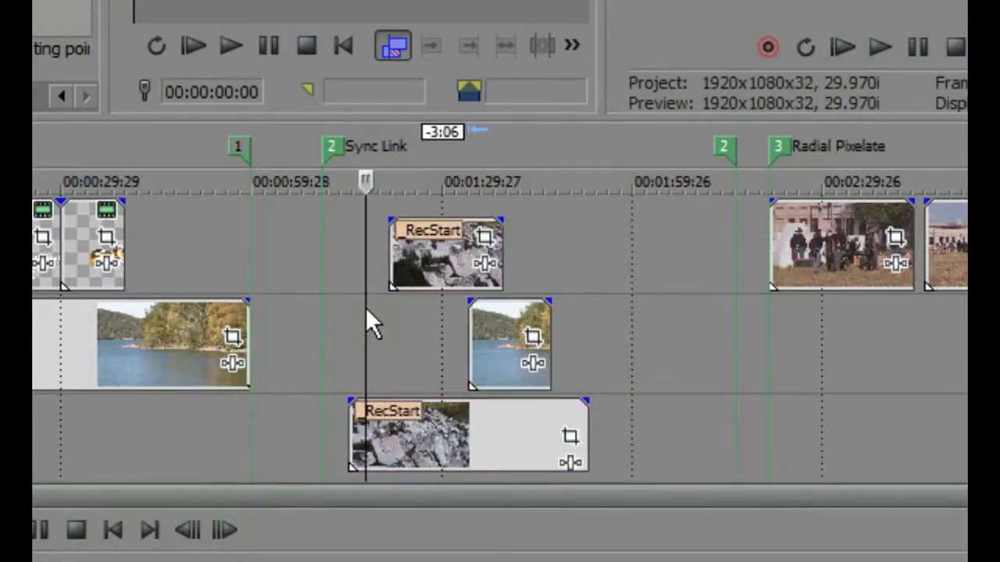
# - Clear the group containing the selected rocks events
pyautogui.moveTo(387, 429)
pyautogui.mouseDown()
pyautogui.moveTo(512, 428)
pyautogui.moveTo(391, 435)
pyautogui.mouseUp()
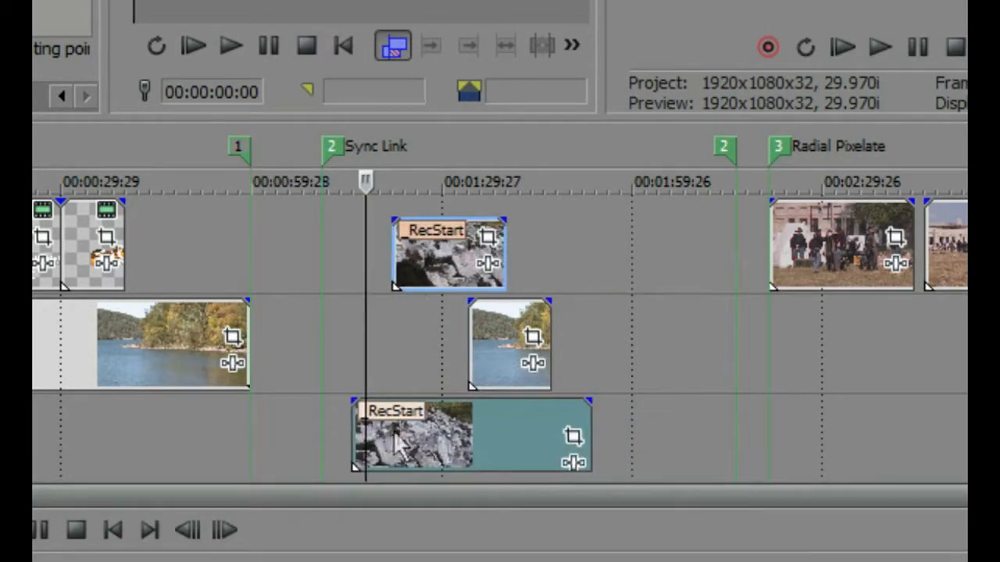
pyautogui.rightClick(430, 254)
pyautogui.moveTo(573, 395)
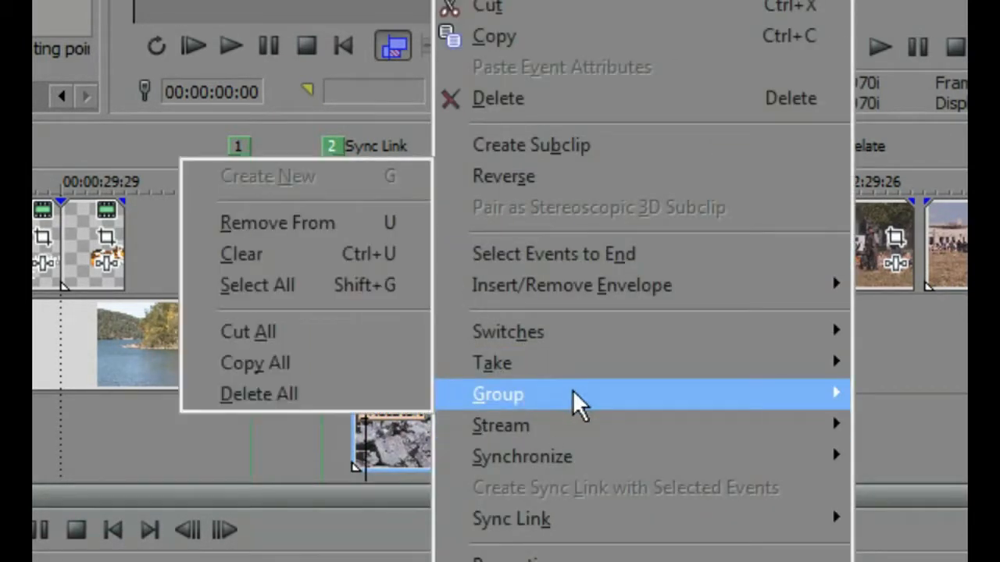
pyautogui.click(278, 254)
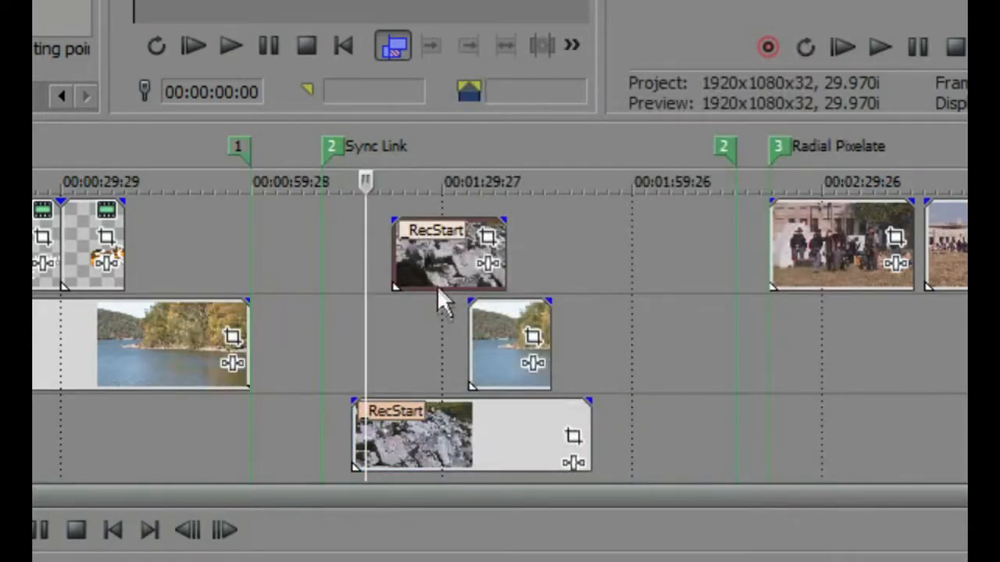
# - Move the top rocks event and the middle lake event independently along the timeline
pyautogui.click(430, 253)
pyautogui.moveTo(430, 252); pyautogui.dragTo(404, 260)
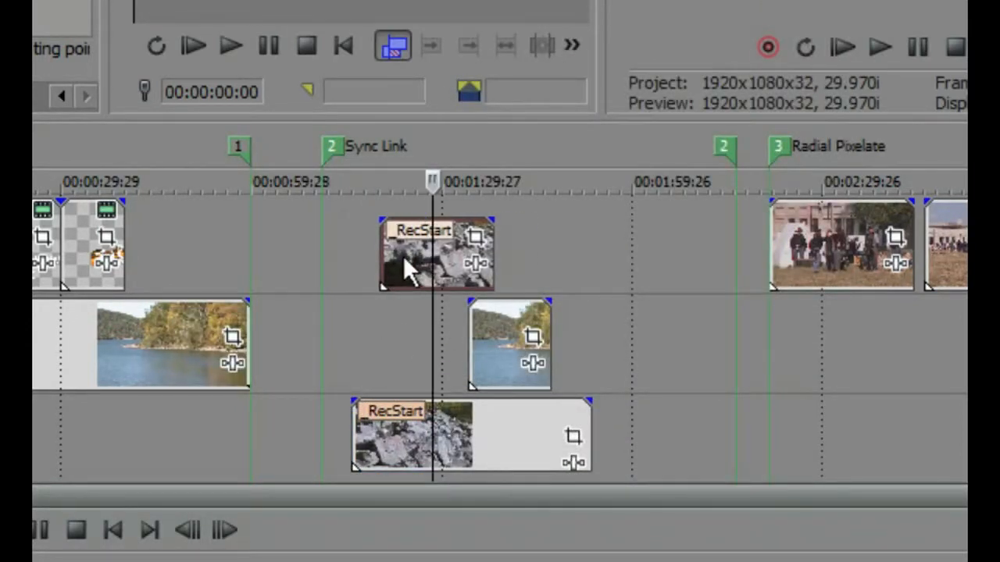
pyautogui.click(491, 348)
pyautogui.moveTo(492, 348); pyautogui.dragTo(510, 346)
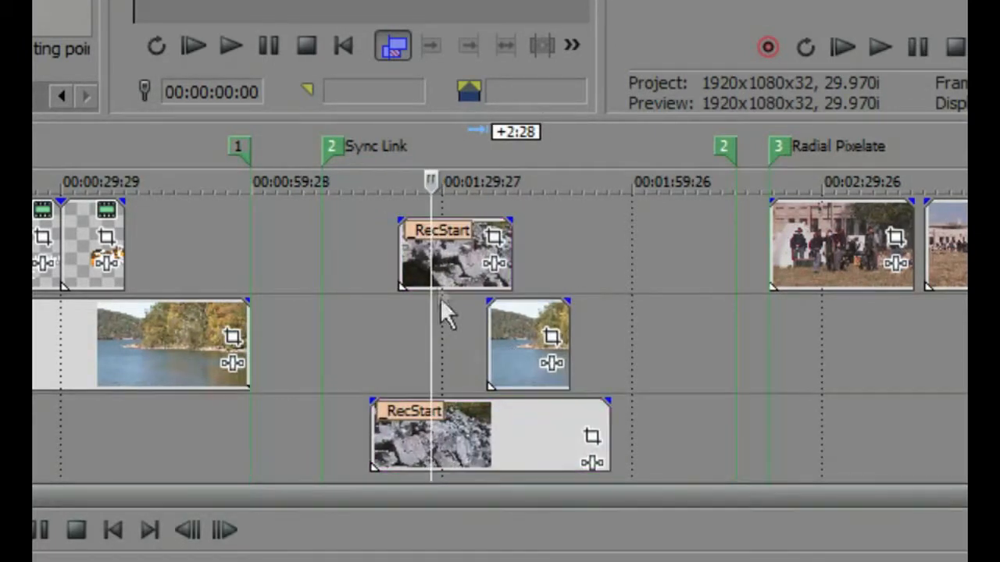
pyautogui.moveTo(445, 257); pyautogui.dragTo(453, 232)
# - Trim the start of the bottom rocks event and reposition the bottom and middle events near 1:30
pyautogui.moveTo(370, 427); pyautogui.dragTo(512, 437)
pyautogui.moveTo(460, 274)
pyautogui.mouseDown()
pyautogui.moveTo(574, 272)
pyautogui.moveTo(461, 273)
pyautogui.moveTo(464, 264)
pyautogui.mouseUp()
pyautogui.moveTo(518, 344); pyautogui.dragTo(505, 312)
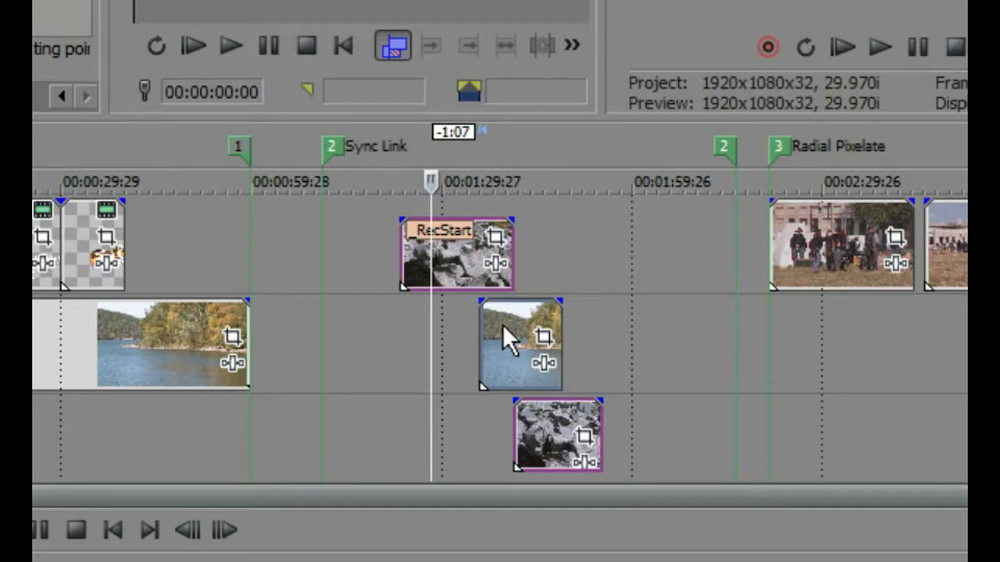
pyautogui.moveTo(505, 368); pyautogui.dragTo(489, 341)
pyautogui.moveTo(501, 433); pyautogui.dragTo(456, 439)
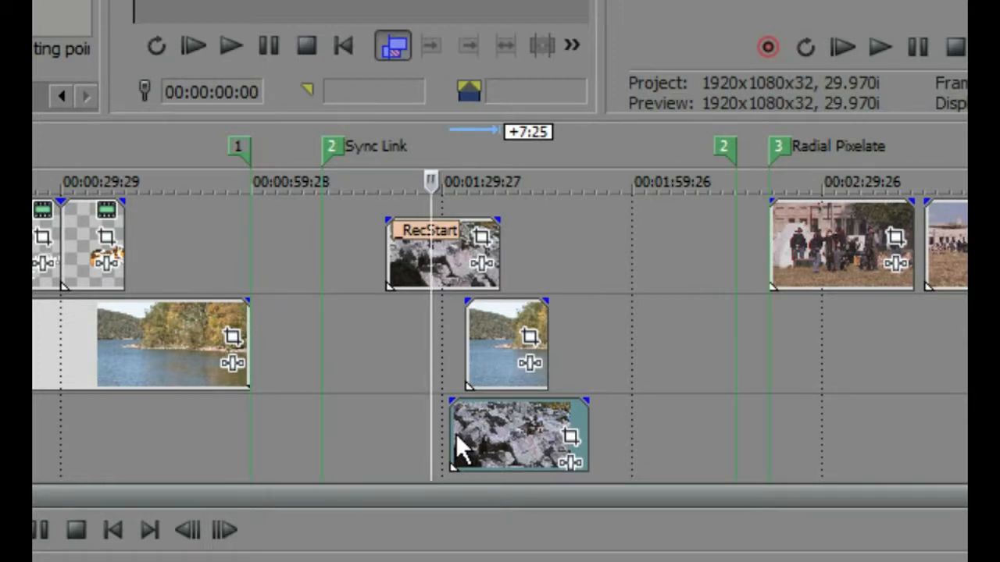
pyautogui.moveTo(504, 437); pyautogui.dragTo(427, 448)
pyautogui.moveTo(477, 350)
pyautogui.mouseDown()
pyautogui.moveTo(551, 340)
pyautogui.moveTo(416, 343)
pyautogui.moveTo(563, 335)
pyautogui.moveTo(466, 338)
pyautogui.mouseUp()
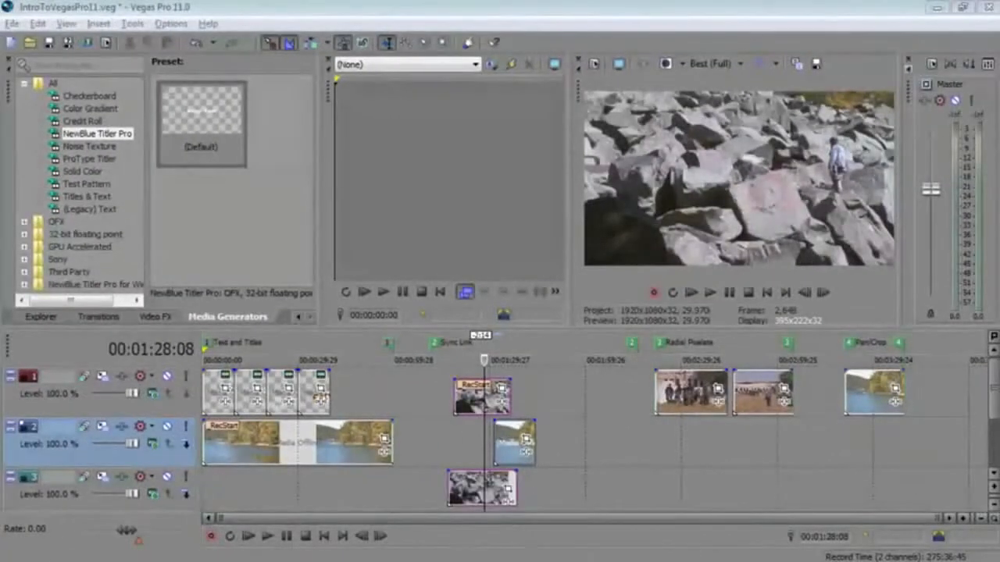
# - Apply the Sony Color Corrector (Secondary) default preset to the top rocks event and enlarge its Video Event FX window
pyautogui.click(474, 399)
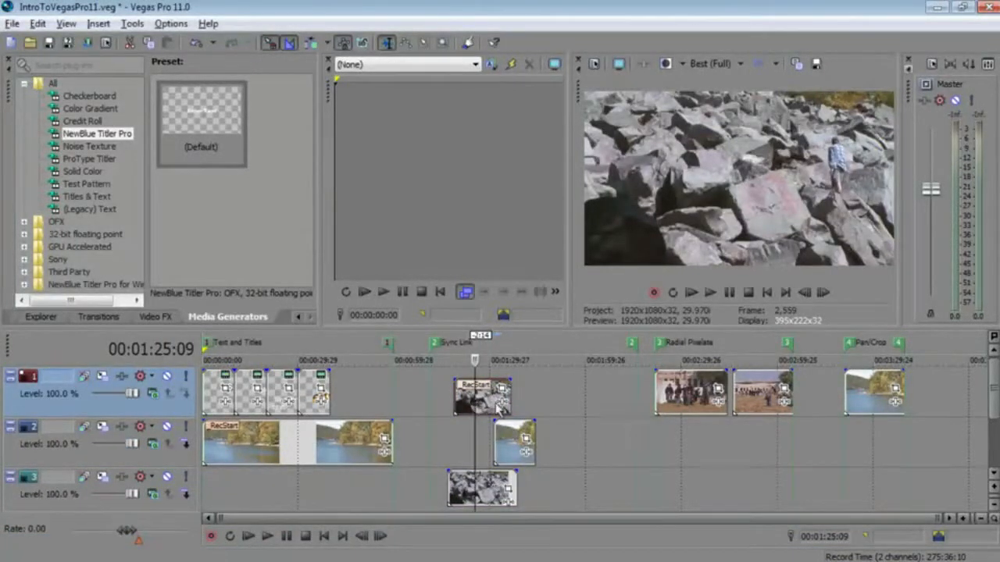
pyautogui.click(158, 317)
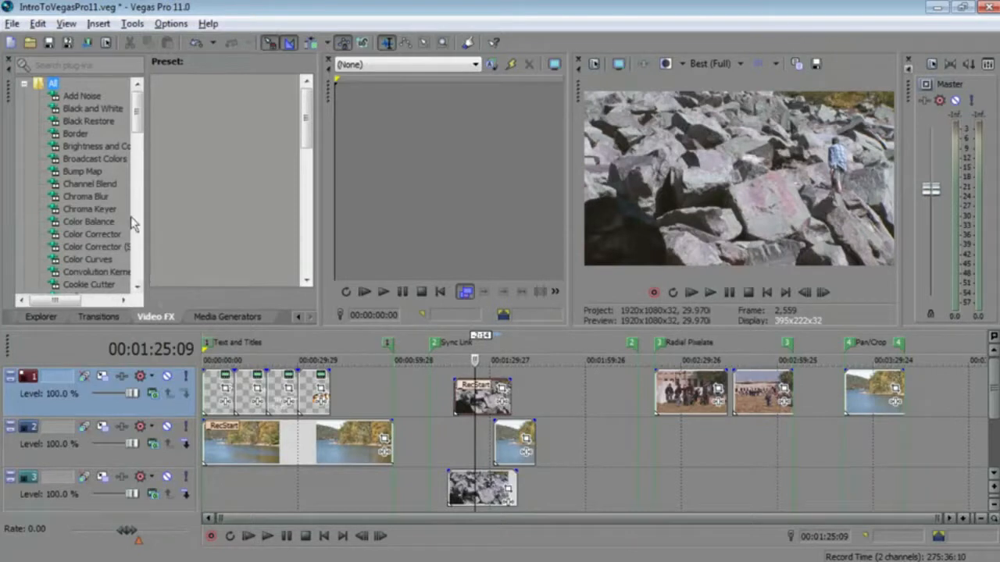
pyautogui.moveTo(134, 113); pyautogui.dragTo(134, 125)
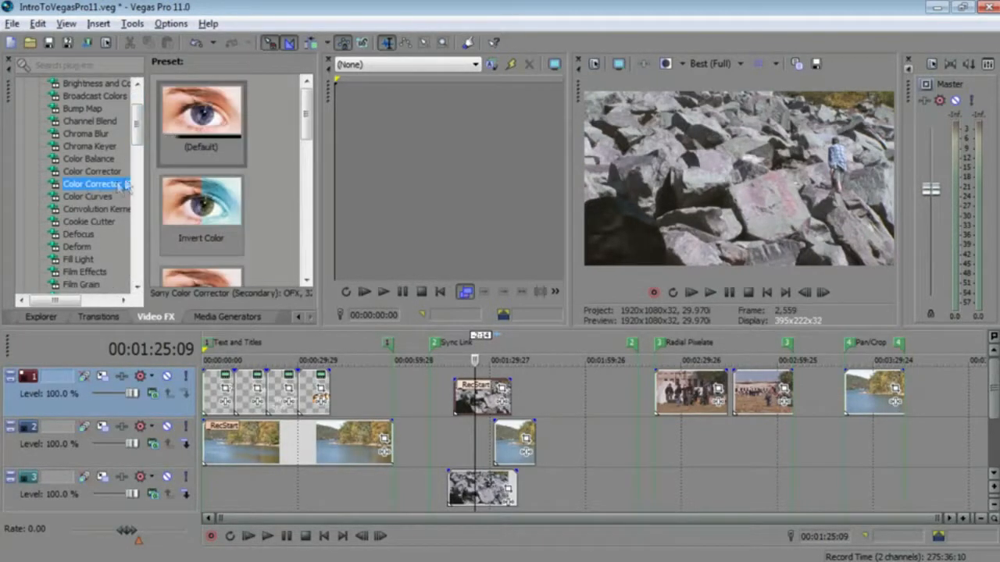
pyautogui.click(300, 244)
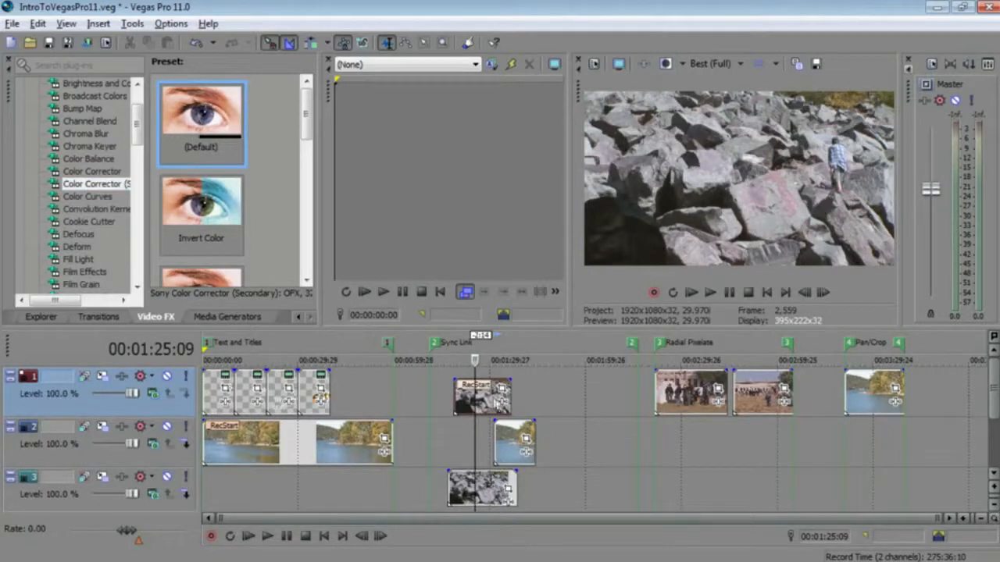
pyautogui.moveTo(478, 402); pyautogui.dragTo(479, 403)
pyautogui.moveTo(231, 59); pyautogui.dragTo(422, 67)
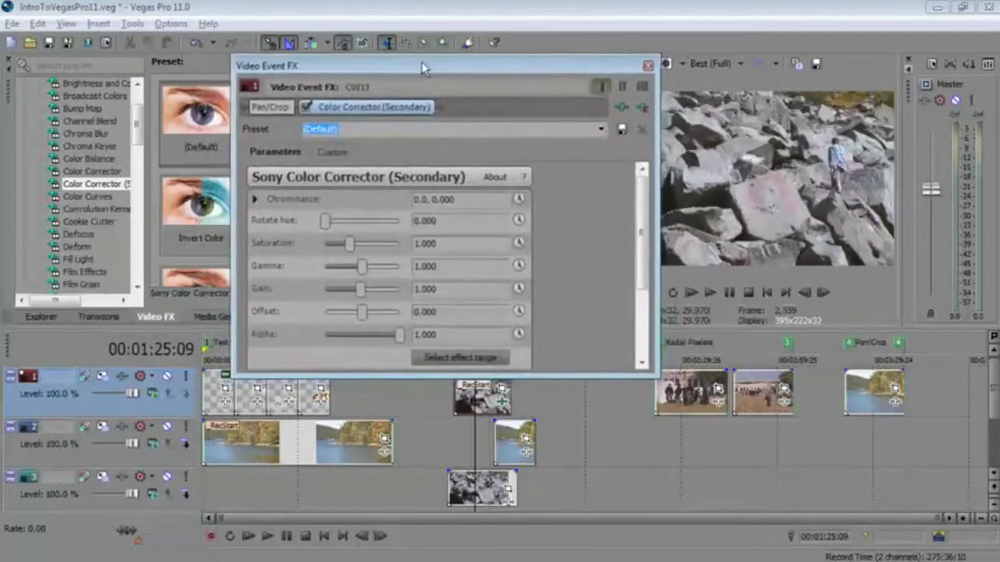
pyautogui.moveTo(657, 377); pyautogui.dragTo(699, 506)
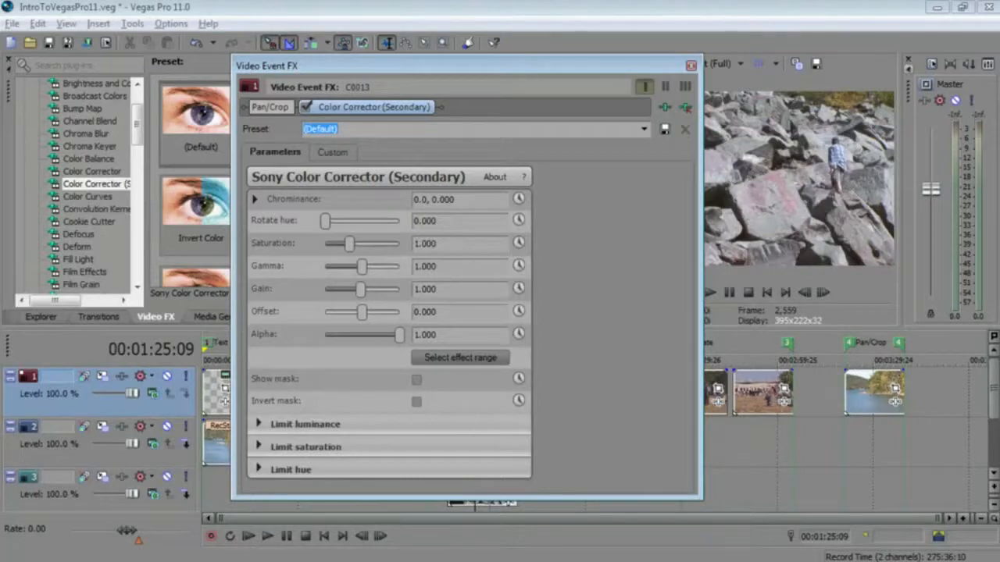
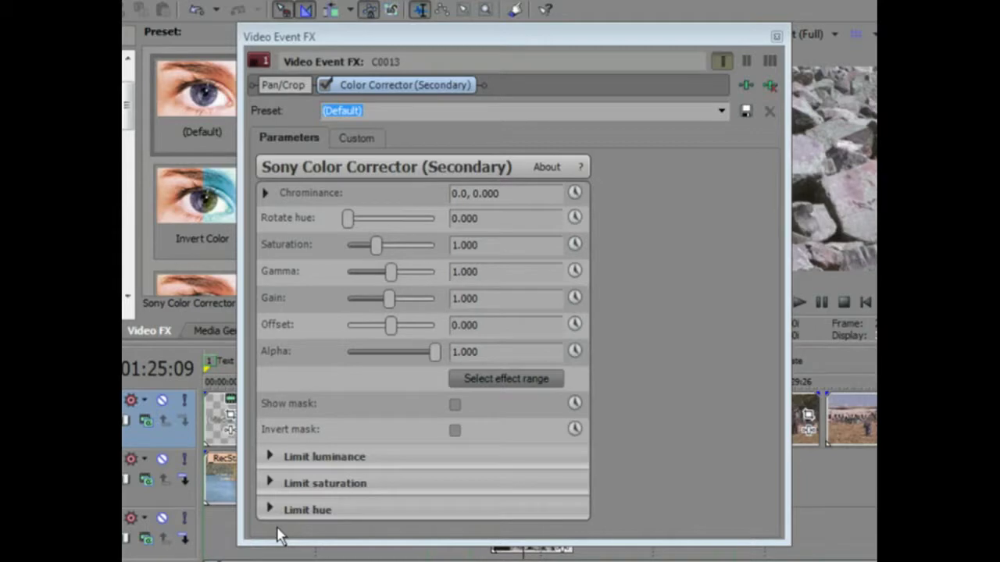
# - Enable keyframe animation for Chrominance, add a keyframe about 5 seconds in and set its interpolation to Fast Fade
pyautogui.doubleClick(404, 38)
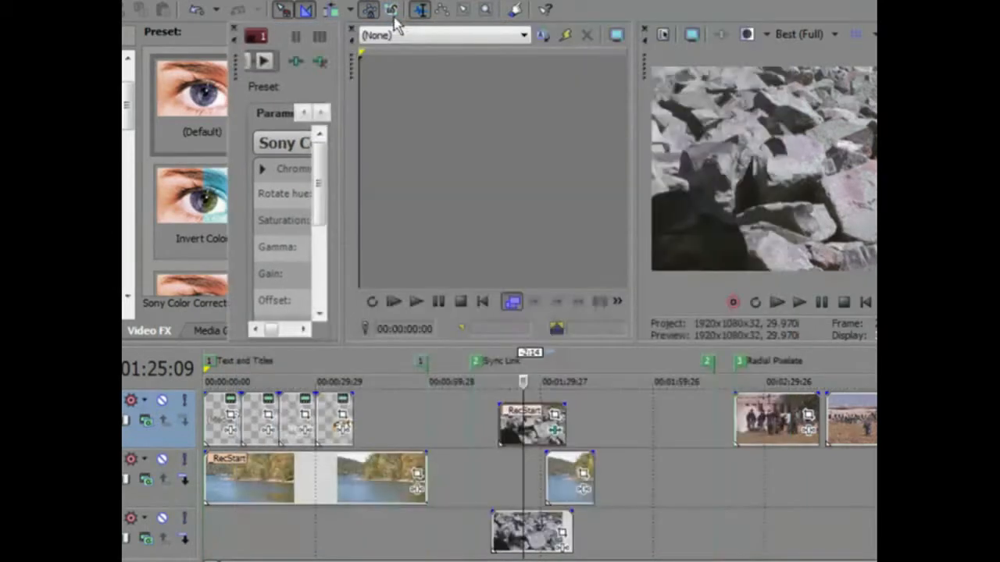
pyautogui.moveTo(394, 23); pyautogui.dragTo(388, 1)
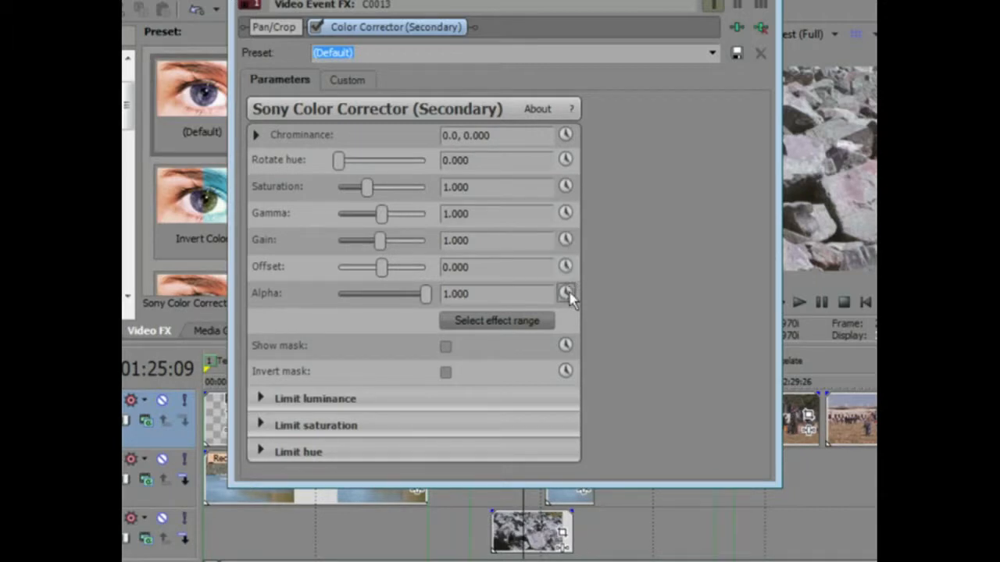
pyautogui.click(566, 134)
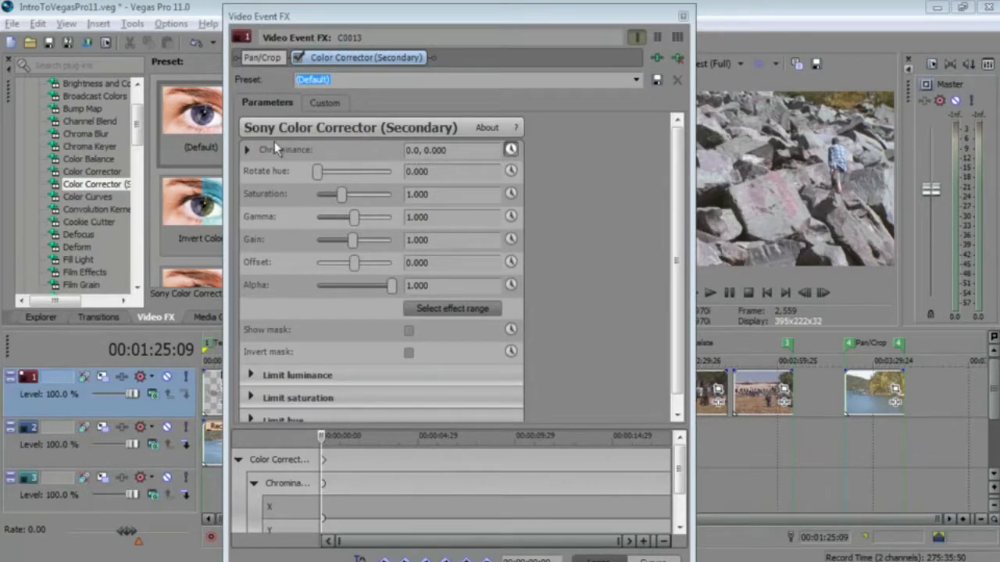
pyautogui.doubleClick(439, 520)
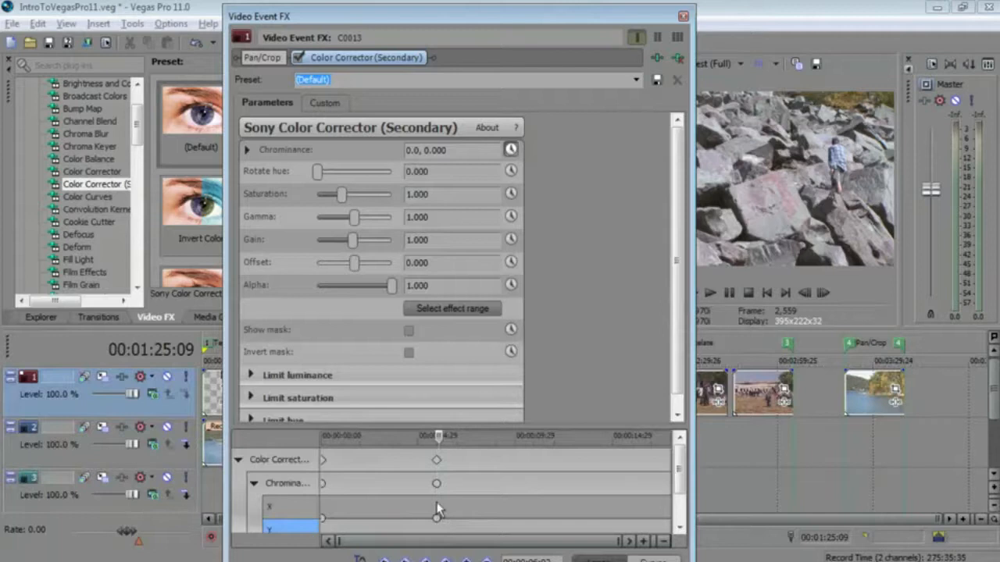
pyautogui.moveTo(438, 484); pyautogui.dragTo(444, 525)
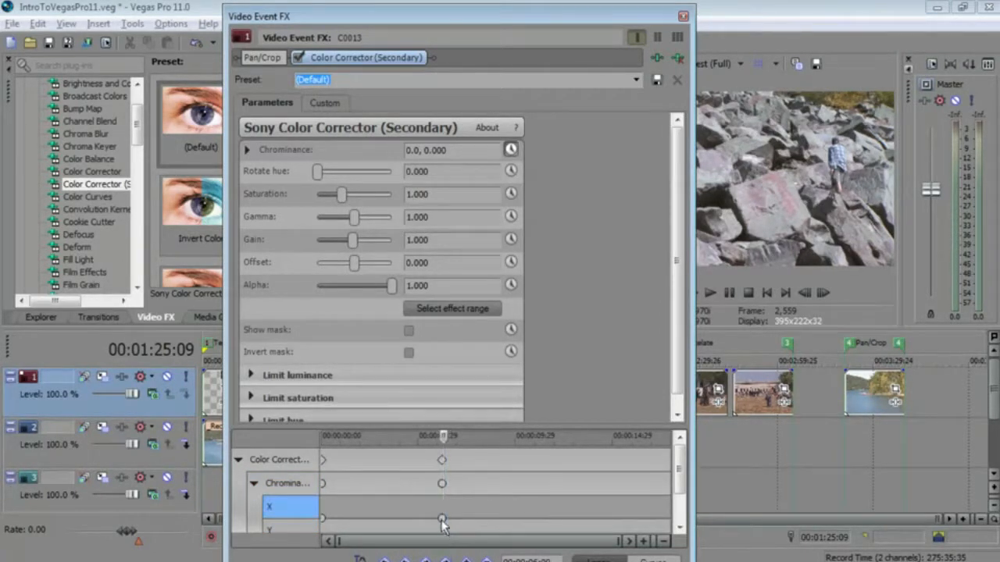
pyautogui.rightClick(442, 519)
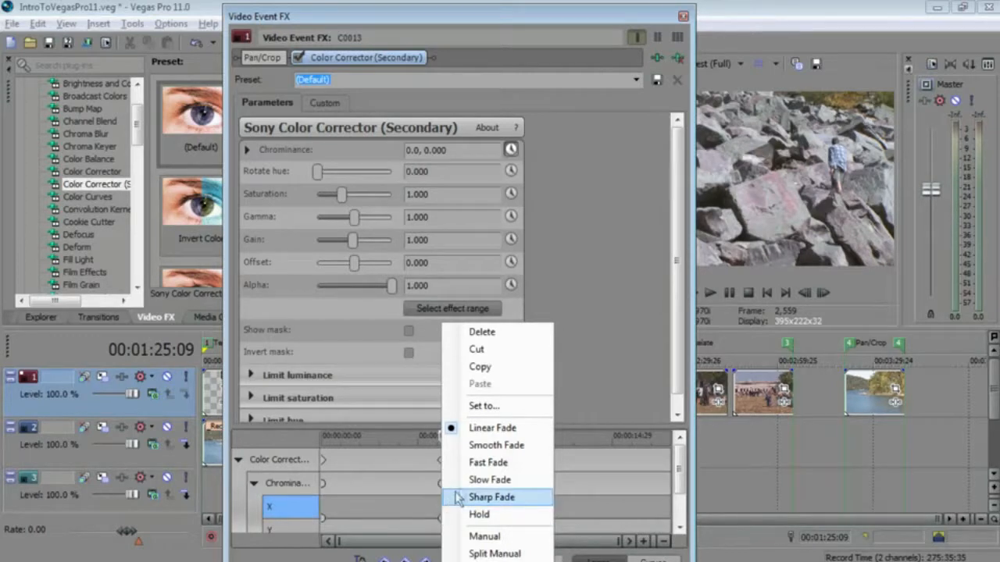
pyautogui.click(475, 463)
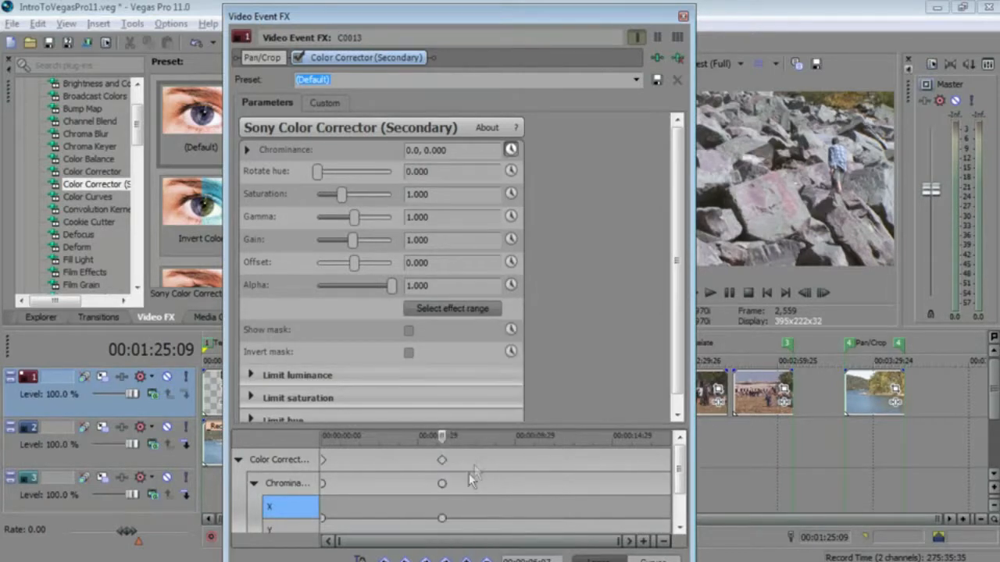
# - Set the Chrominance Y value at that keyframe to about 0.61
pyautogui.click(441, 522)
pyautogui.moveTo(364, 549); pyautogui.dragTo(457, 547)
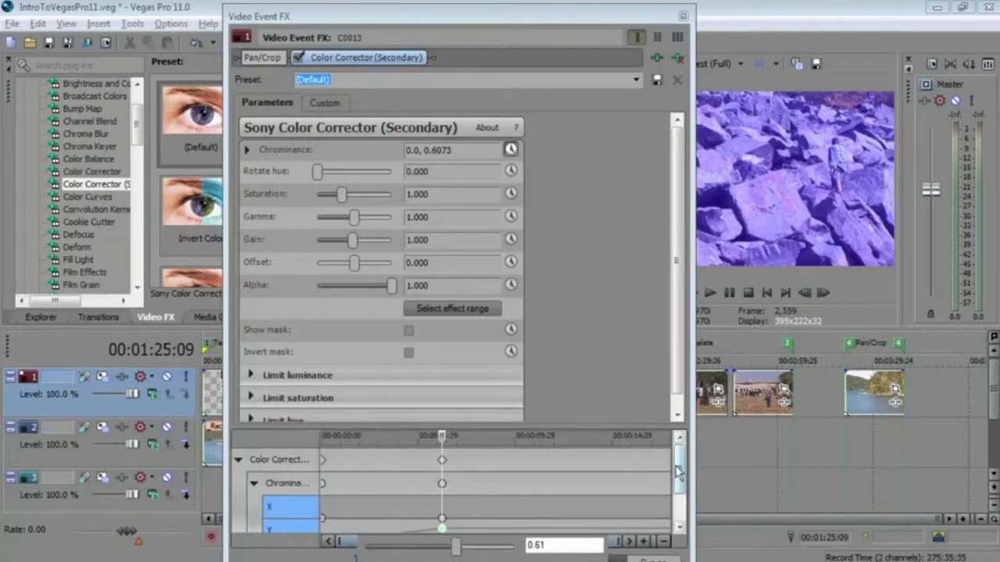
pyautogui.moveTo(519, 426); pyautogui.dragTo(514, 401)
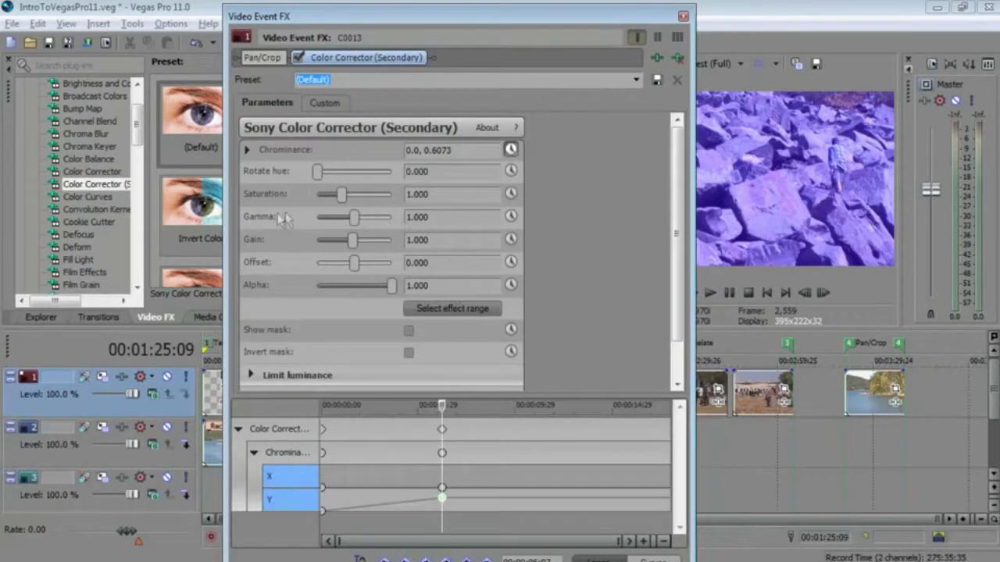
# - Enable keyframes for Saturation, add a keyframe, slide it later and raise its value to about 2.53
pyautogui.click(511, 194)
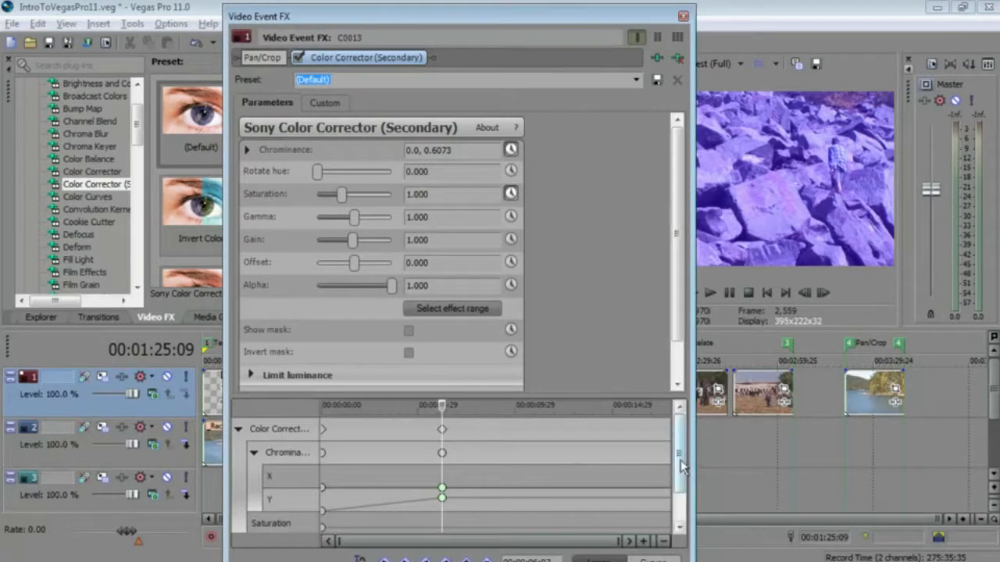
pyautogui.moveTo(683, 478); pyautogui.dragTo(684, 500)
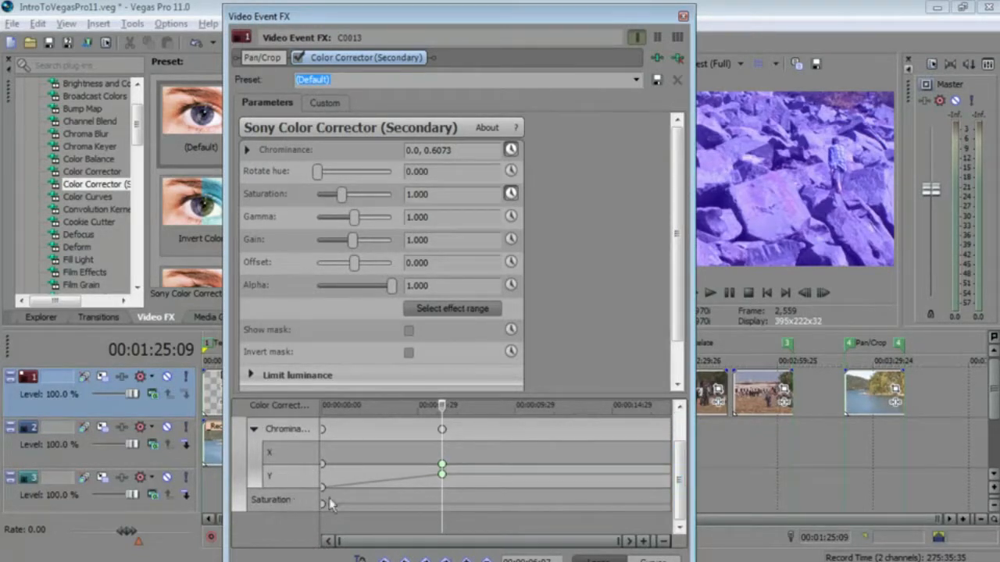
pyautogui.doubleClick(443, 504)
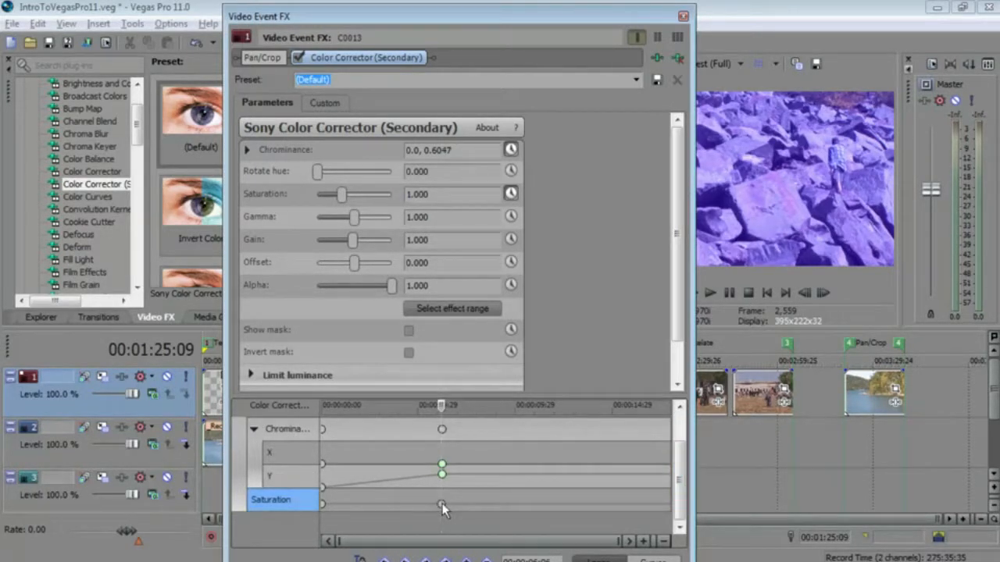
pyautogui.moveTo(443, 503); pyautogui.dragTo(486, 506)
pyautogui.click(487, 508)
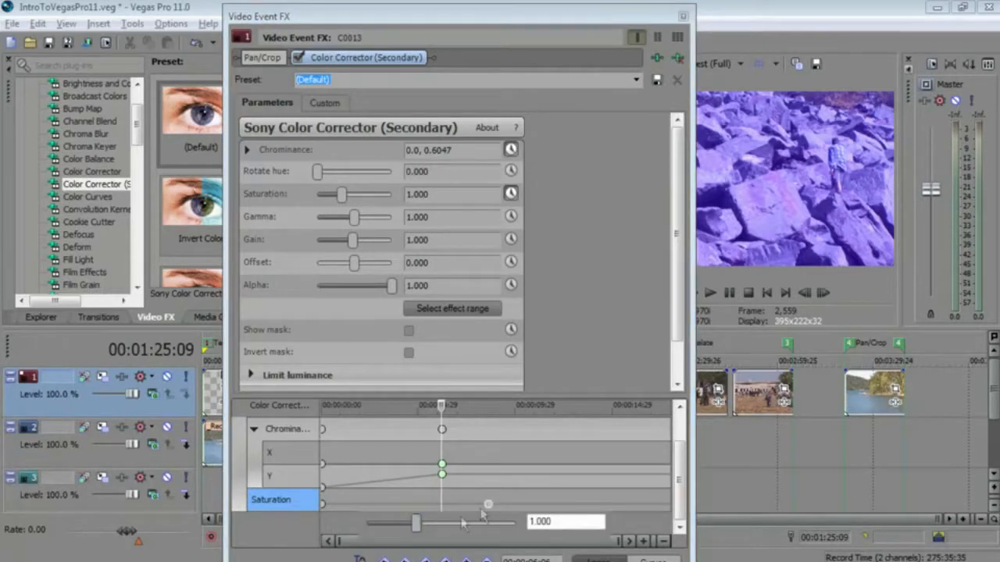
pyautogui.moveTo(420, 523); pyautogui.dragTo(494, 525)
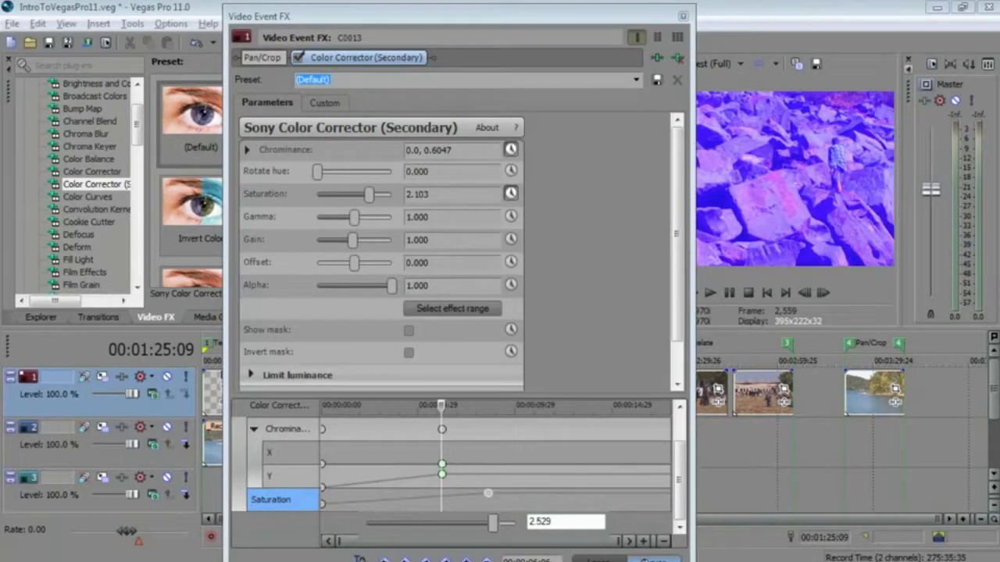
# - In Curves view, adjust the Chrominance X curve and move the Saturation keyframe earlier
pyautogui.moveTo(496, 16); pyautogui.dragTo(493, 11)
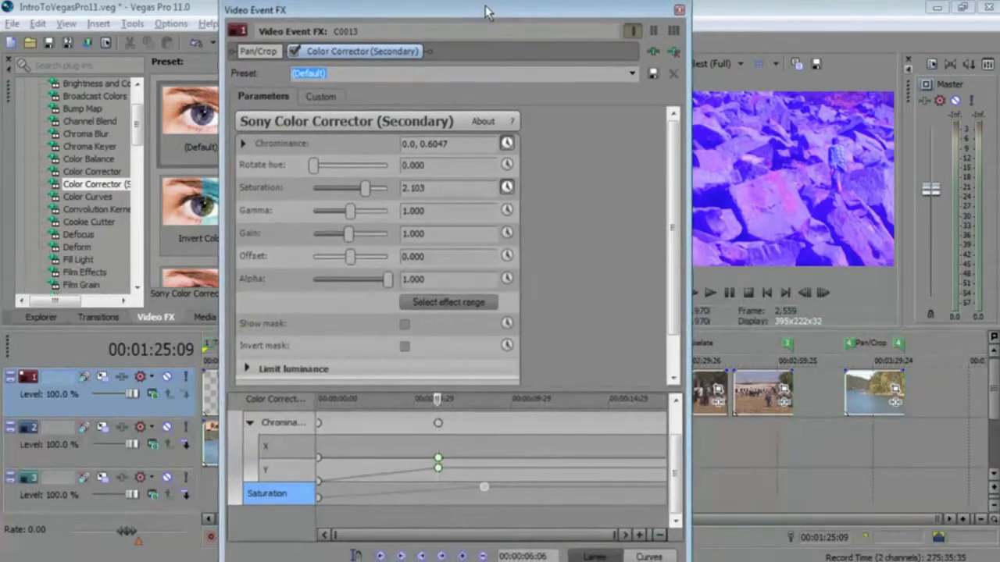
pyautogui.click(648, 557)
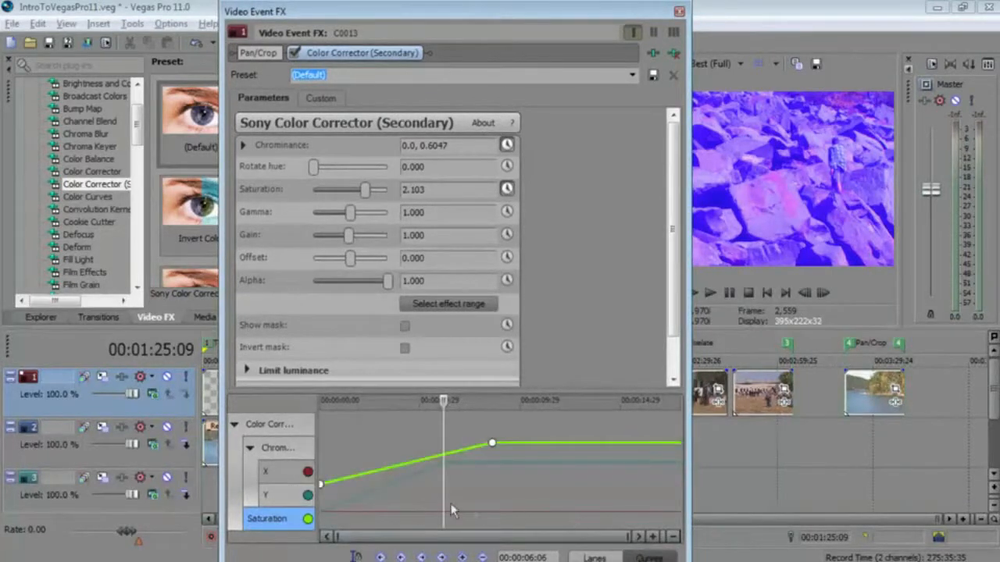
pyautogui.click(285, 447)
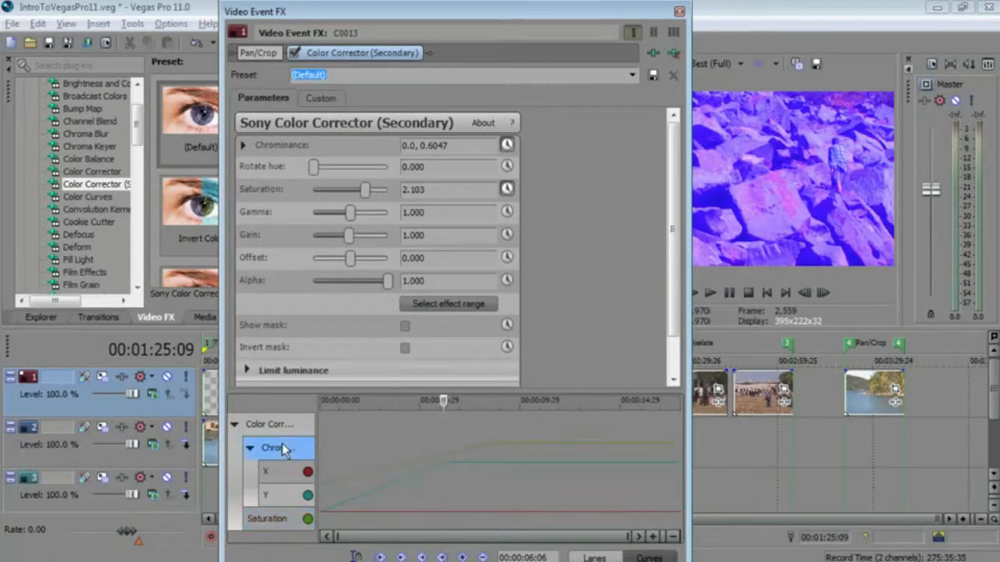
pyautogui.click(293, 473)
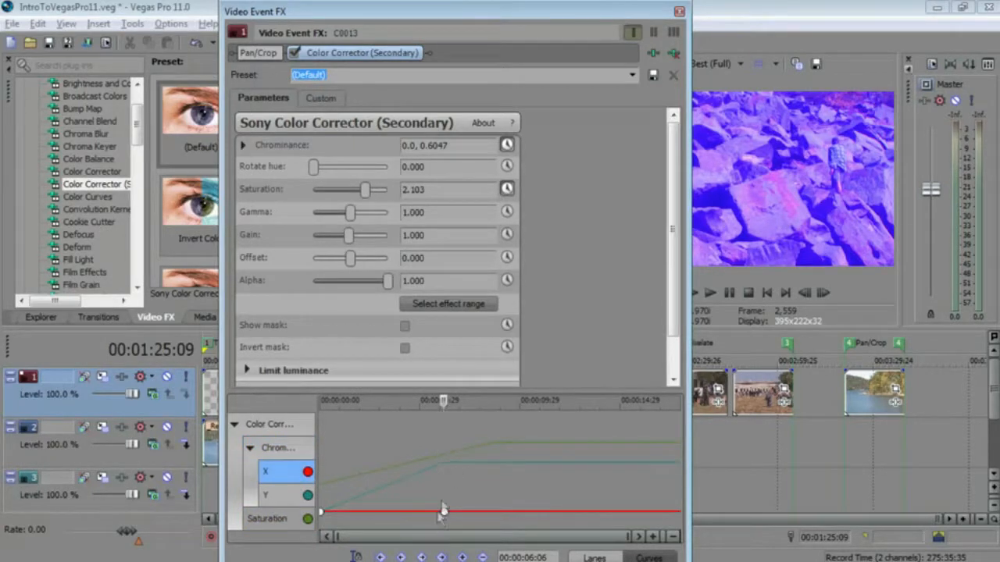
pyautogui.moveTo(444, 511); pyautogui.dragTo(508, 508)
pyautogui.click(302, 498)
pyautogui.click(299, 514)
pyautogui.moveTo(491, 443); pyautogui.dragTo(383, 447)
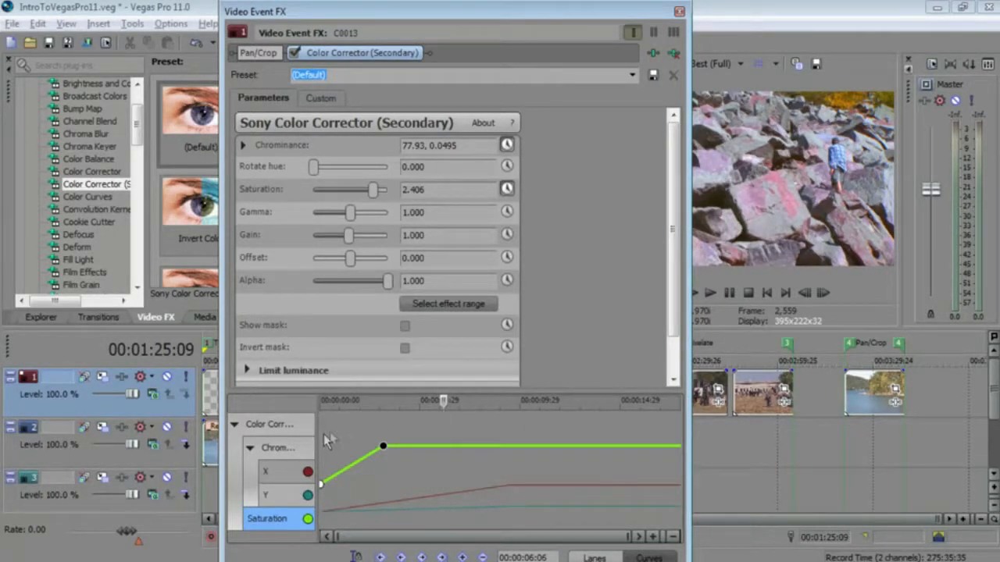
# - Return to Lanes view and cycle through the two- and three-column parameter layouts back to single column
pyautogui.click(603, 555)
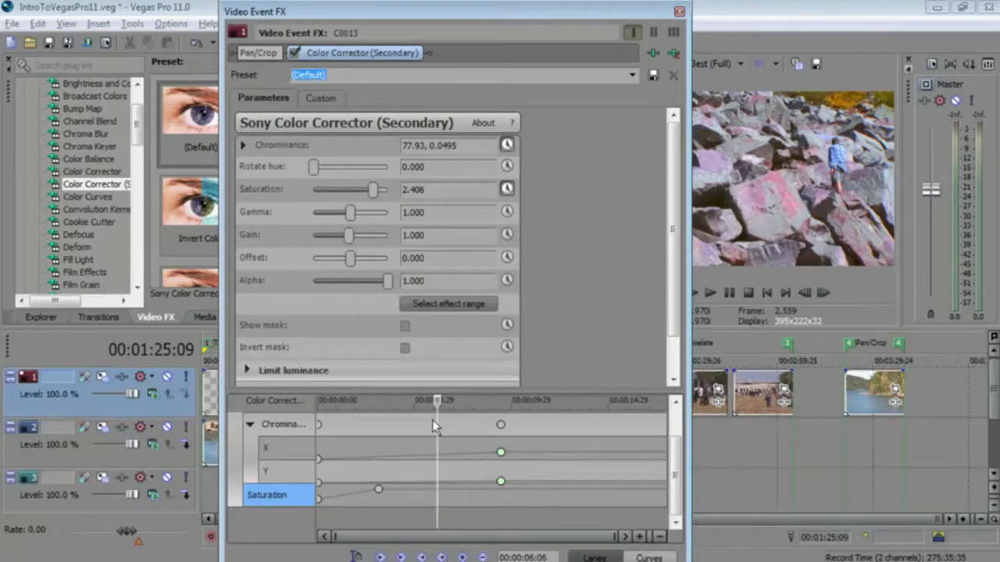
pyautogui.click(654, 32)
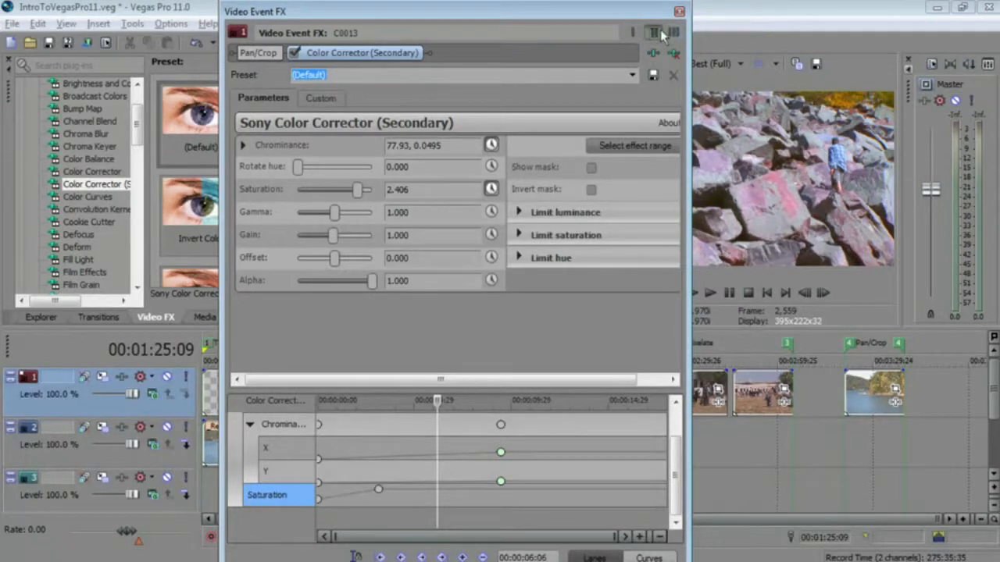
pyautogui.click(673, 35)
pyautogui.moveTo(421, 381); pyautogui.dragTo(392, 371)
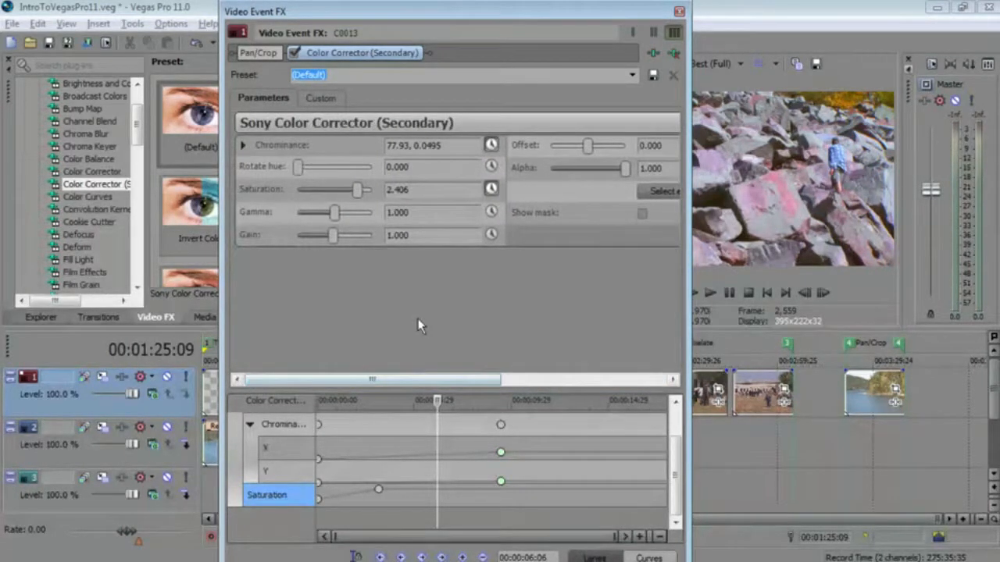
pyautogui.click(634, 30)
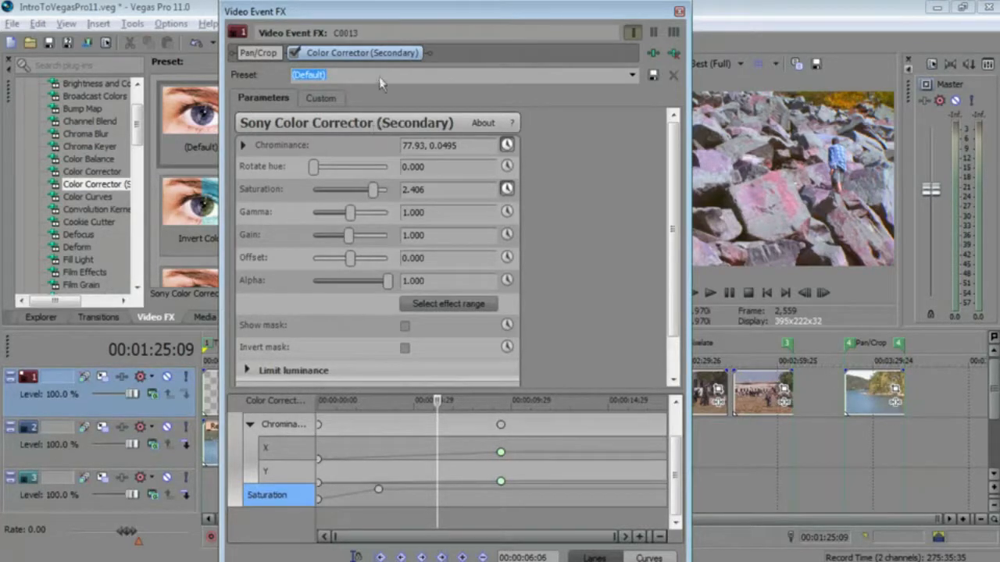
# - Remove the Color Corrector (Secondary) effect from the rocks event and float the Video Event FX window near the top
pyautogui.click(674, 52)
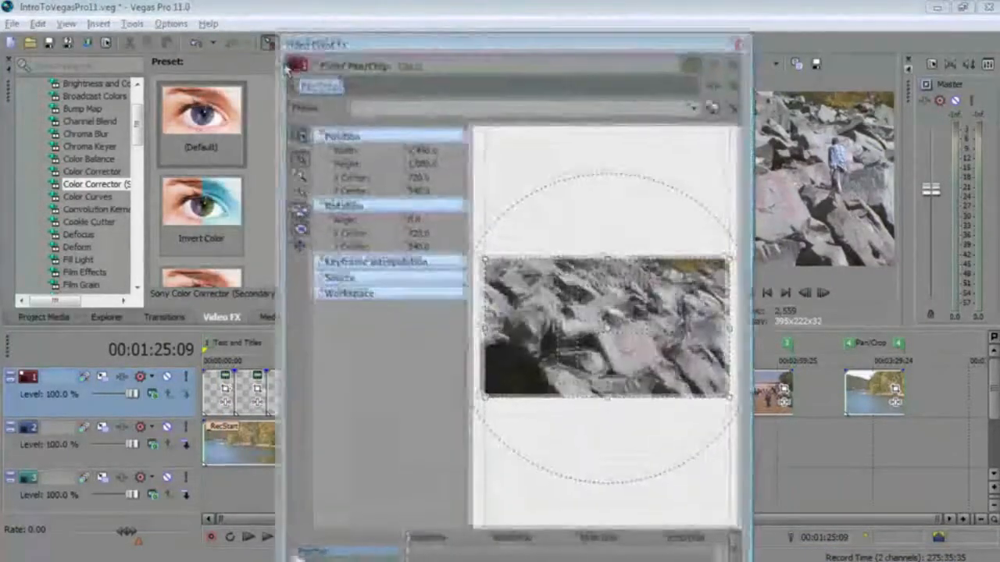
pyautogui.moveTo(306, 27); pyautogui.dragTo(265, 239)
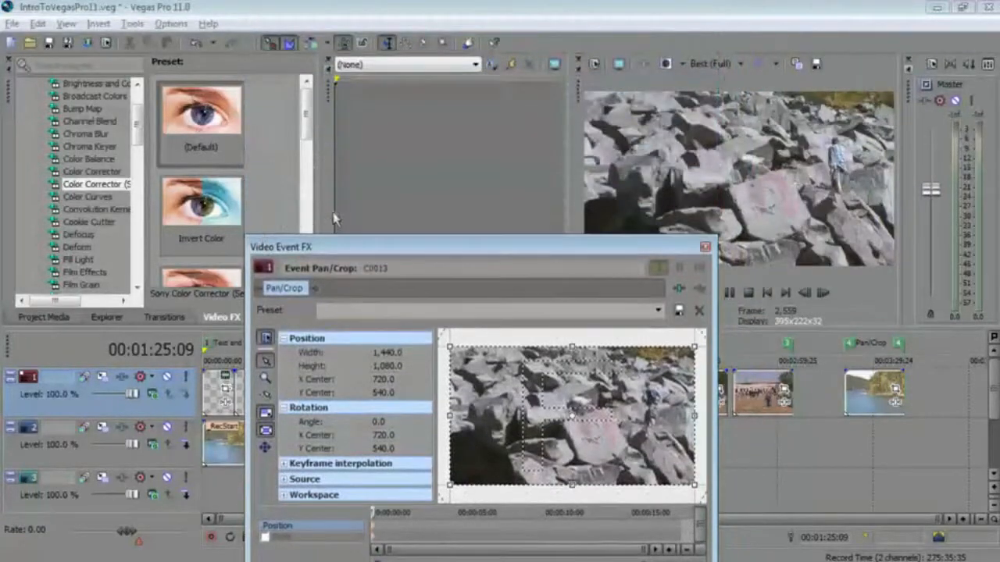
pyautogui.moveTo(357, 244); pyautogui.dragTo(261, 56)
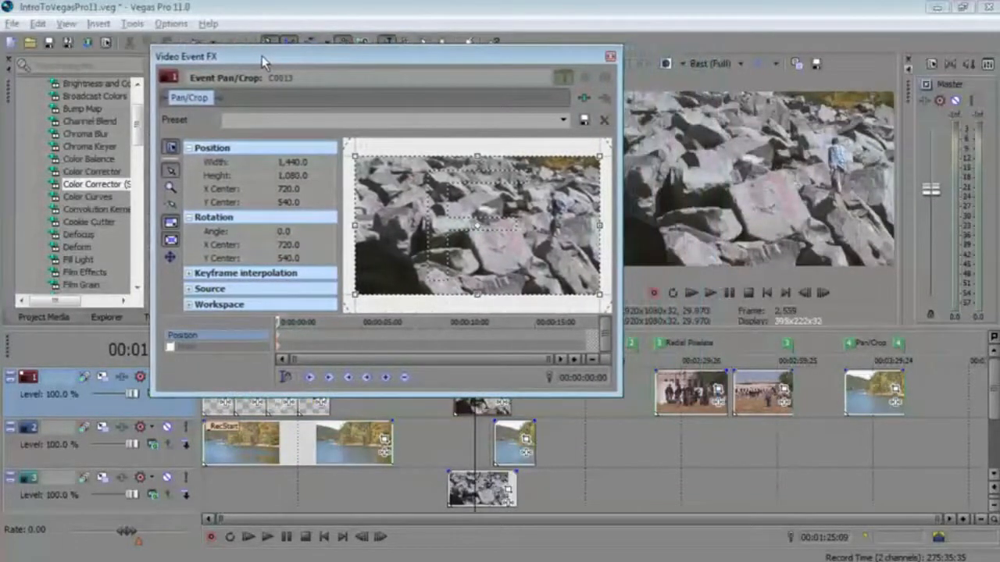
# - Add the Sony Add Noise effect to the lake event on the middle track
pyautogui.click(515, 439)
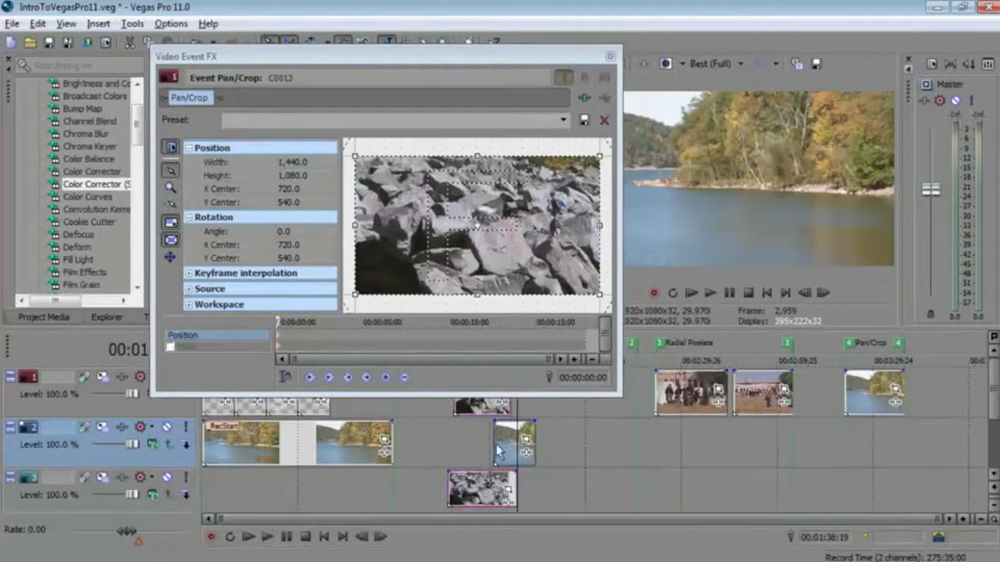
pyautogui.click(292, 56)
pyautogui.moveTo(292, 52); pyautogui.dragTo(331, 53)
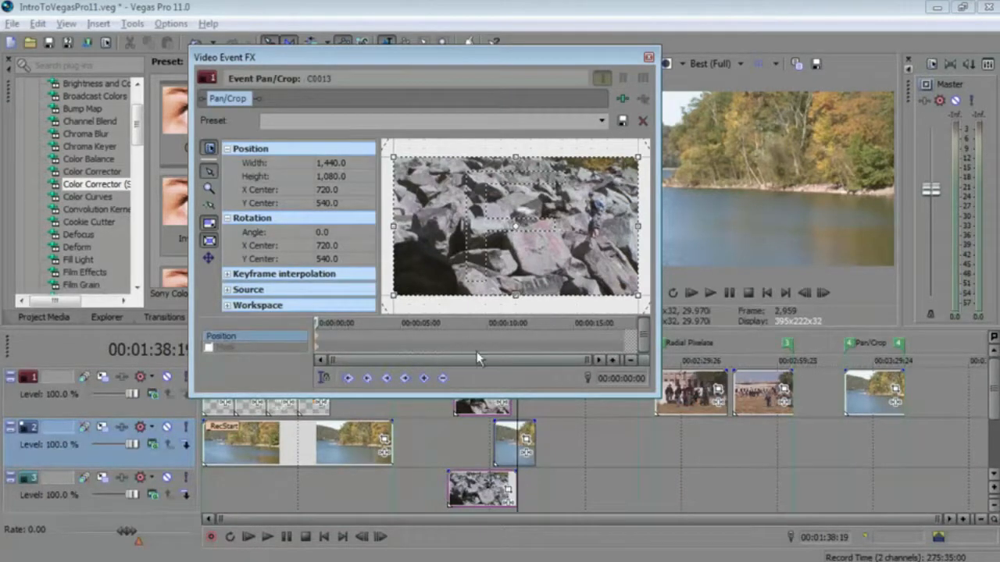
pyautogui.click(527, 453)
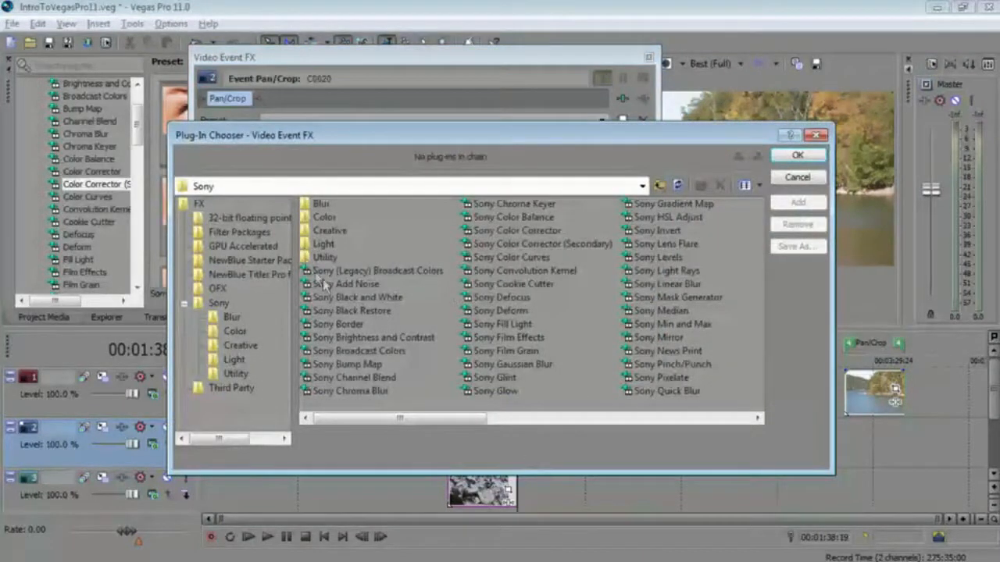
pyautogui.doubleClick(325, 284)
pyautogui.click(798, 156)
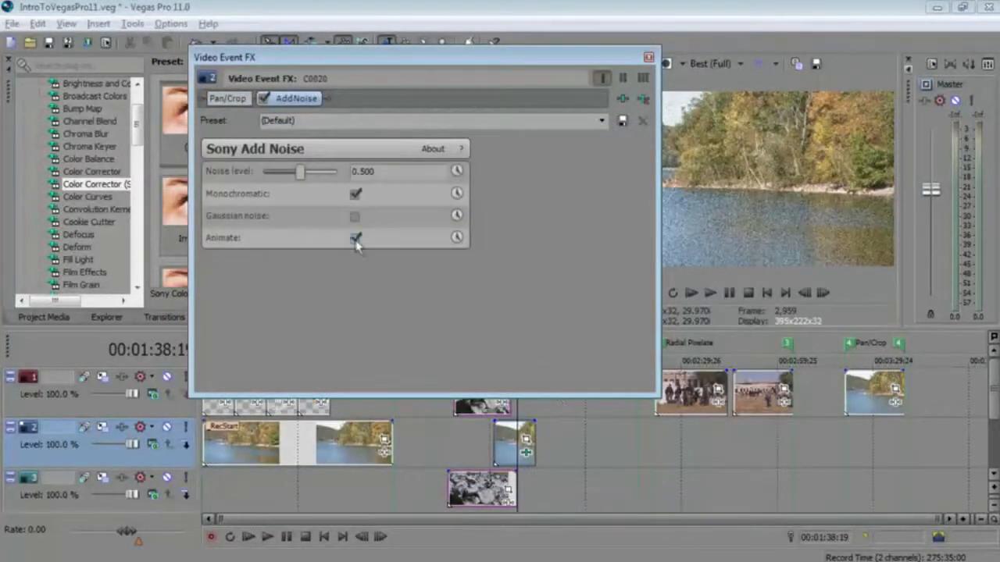
# - Turn off Animate in the Add Noise settings and resize the effect window
pyautogui.click(354, 238)
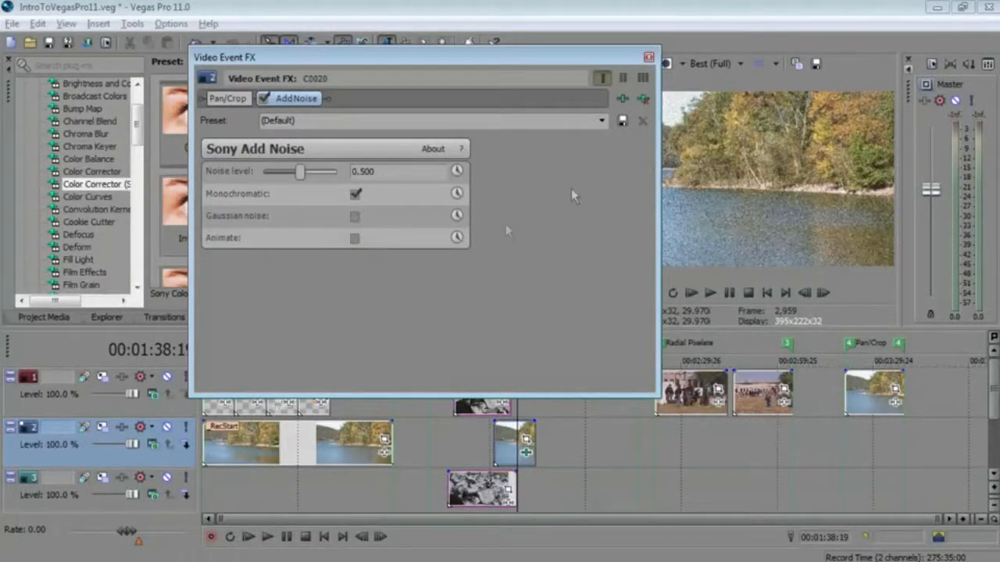
pyautogui.moveTo(659, 398); pyautogui.dragTo(555, 302)
pyautogui.moveTo(383, 61)
pyautogui.mouseDown()
pyautogui.moveTo(434, 67)
pyautogui.moveTo(439, 80)
pyautogui.moveTo(402, 67)
pyautogui.mouseUp()
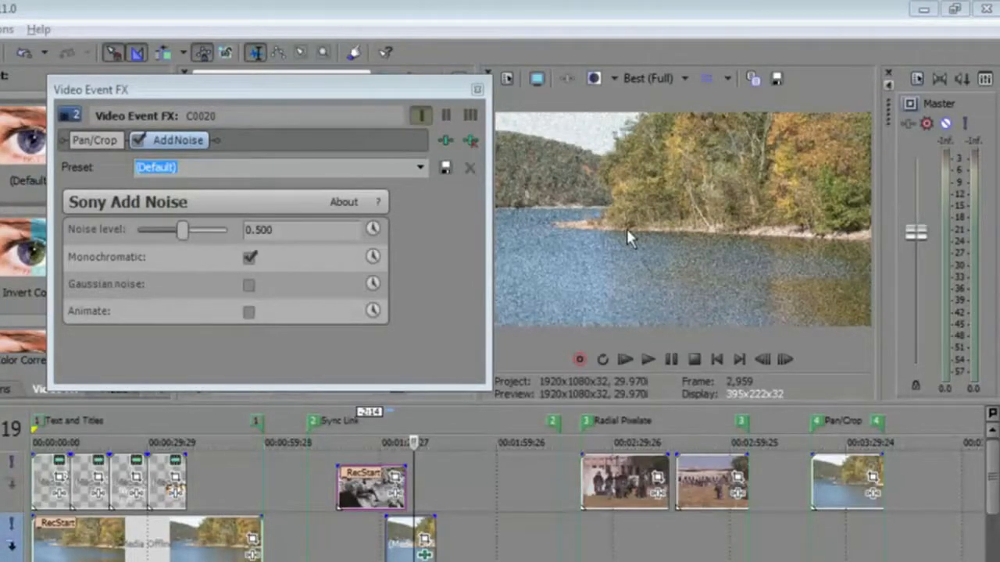
# - Open the lake event's Pan/Crop and enlarge the crop frame to about 1,392 by 1,044
pyautogui.click(95, 143)
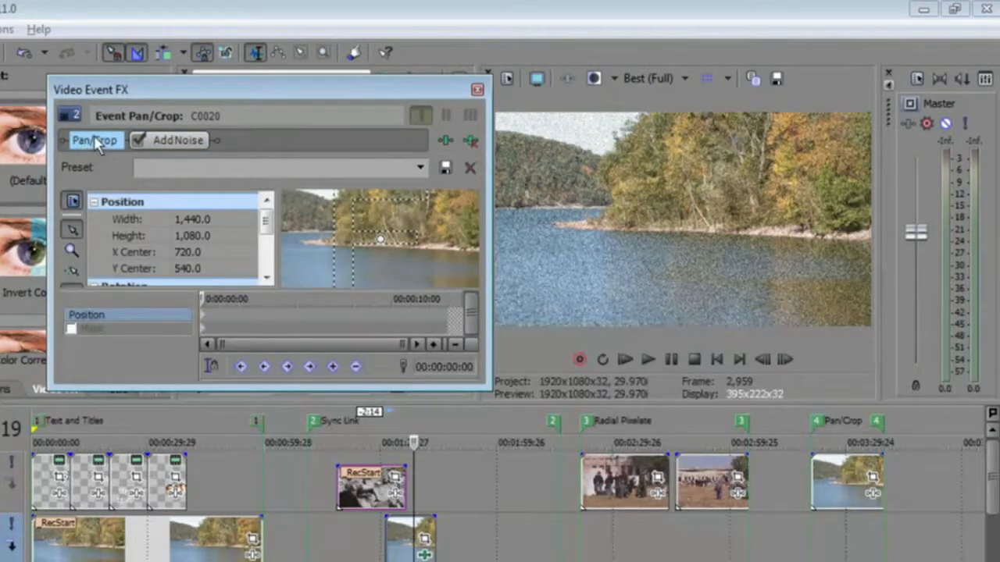
pyautogui.moveTo(484, 391); pyautogui.dragTo(540, 478)
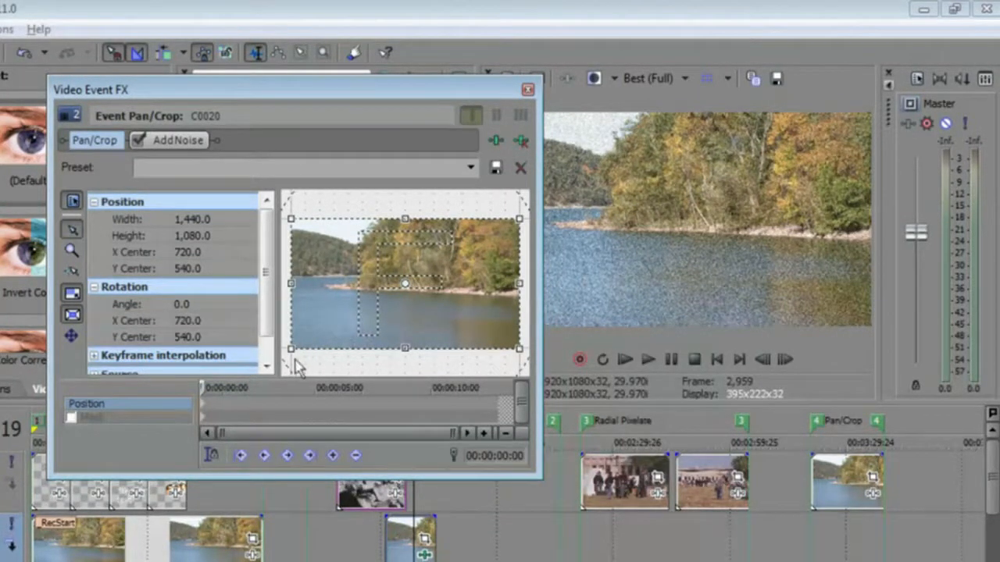
pyautogui.moveTo(295, 351)
pyautogui.mouseDown()
pyautogui.moveTo(349, 323)
pyautogui.moveTo(302, 357)
pyautogui.mouseUp()
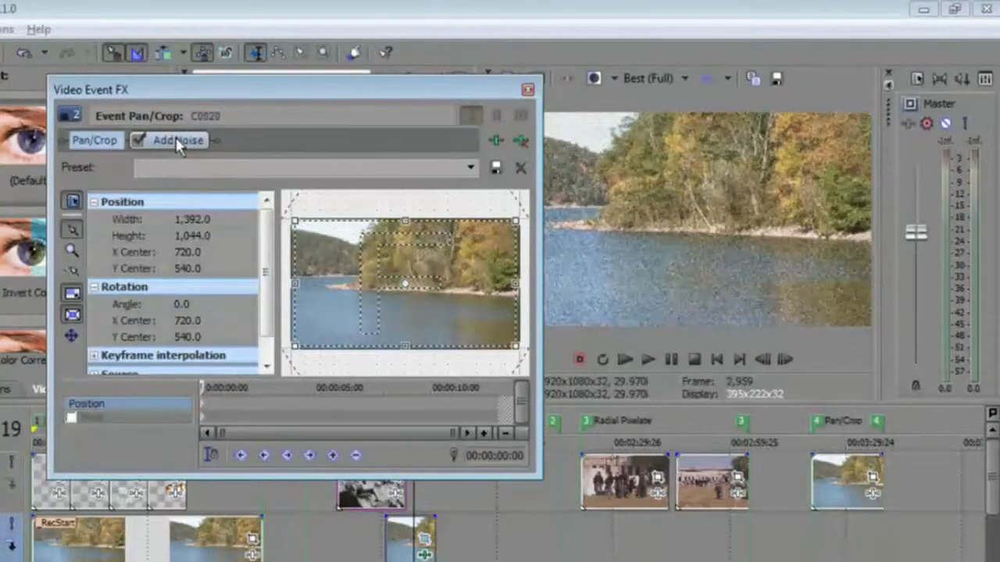
# - Set the Add Noise effect's noise level to 1.000 on the lake event
pyautogui.click(179, 144)
pyautogui.moveTo(185, 233); pyautogui.dragTo(242, 234)
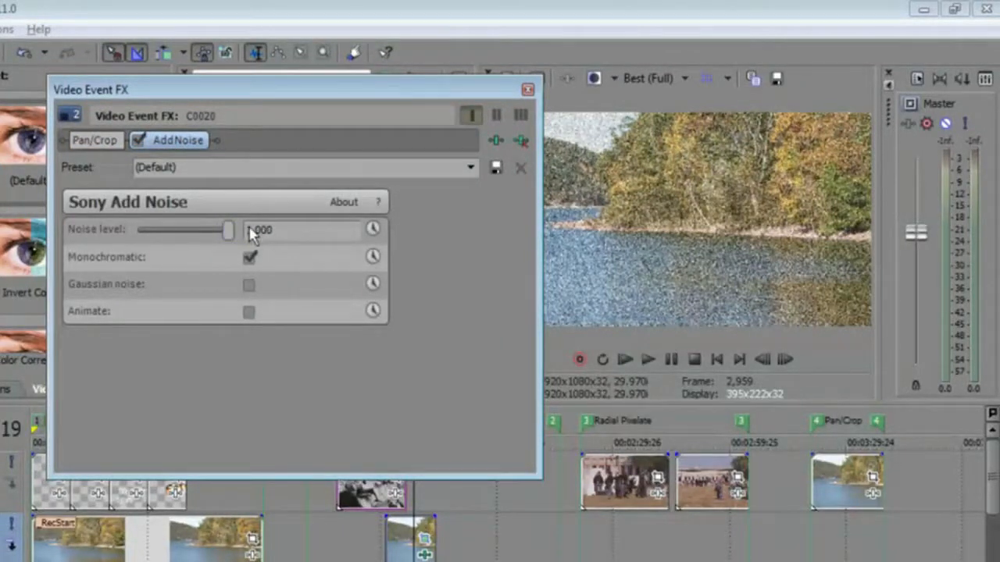
# - Restore the lake event's Pan/Crop frame to its full 1,440 by 1,080 size
pyautogui.click(112, 140)
pyautogui.moveTo(294, 349)
pyautogui.mouseDown()
pyautogui.moveTo(333, 328)
pyautogui.moveTo(269, 344)
pyautogui.moveTo(323, 328)
pyautogui.moveTo(291, 355)
pyautogui.mouseUp()
pyautogui.rightClick(317, 319)
pyautogui.click(349, 331)
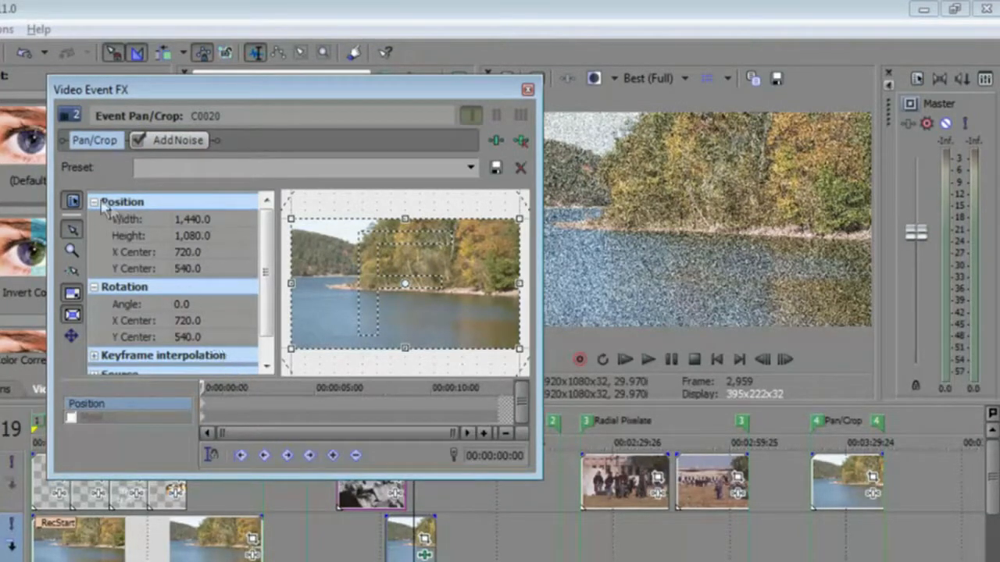
# - Reorder the lake event's effect chain so Pan/Crop comes after Add Noise, then close the effects window
pyautogui.moveTo(88, 143); pyautogui.dragTo(204, 141)
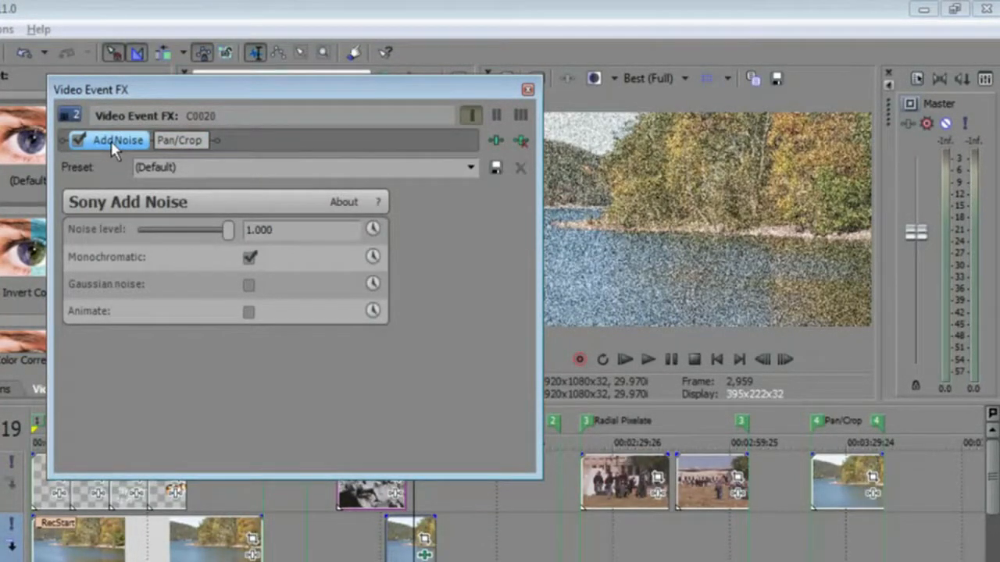
pyautogui.click(181, 140)
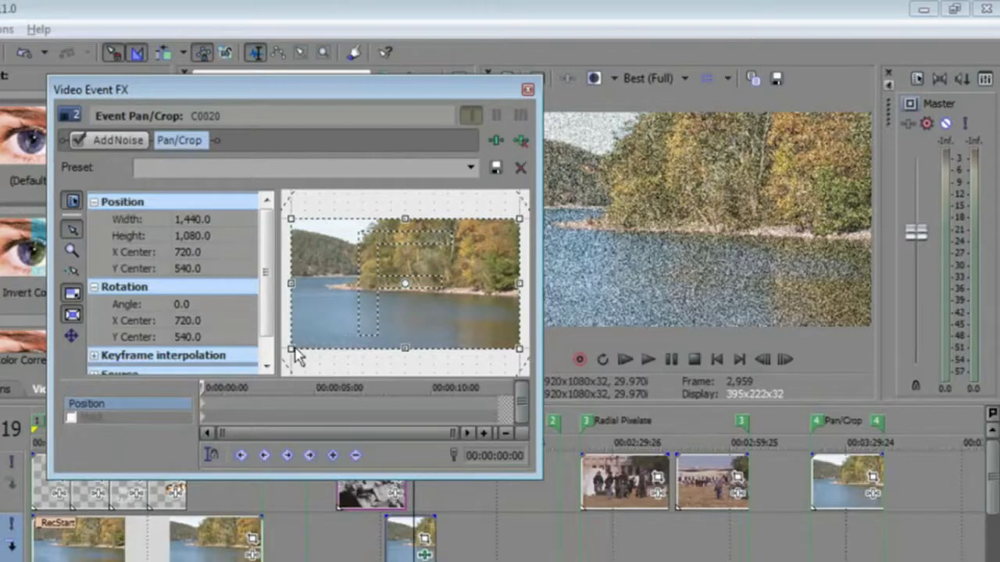
pyautogui.moveTo(295, 351); pyautogui.dragTo(400, 294)
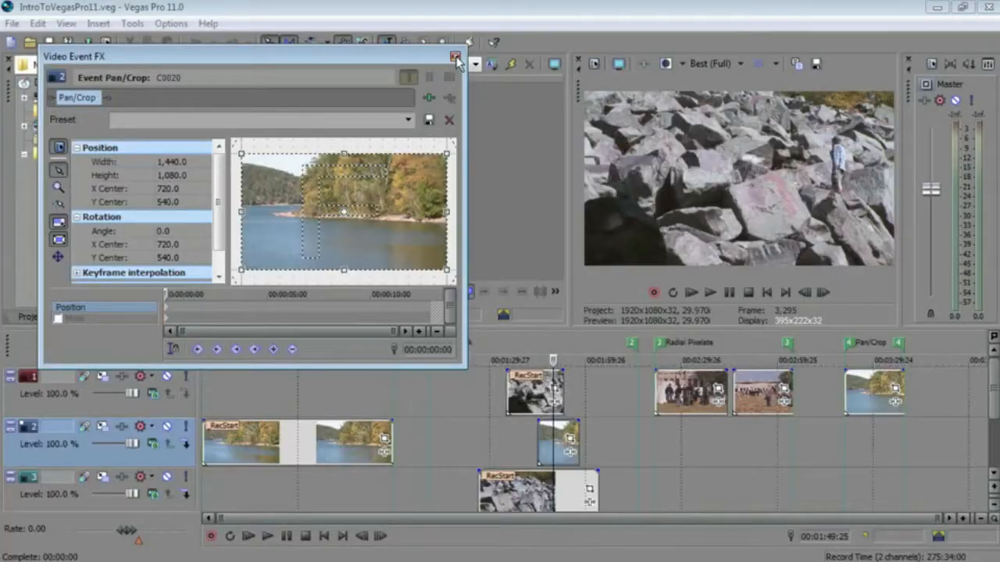
pyautogui.click(449, 11)
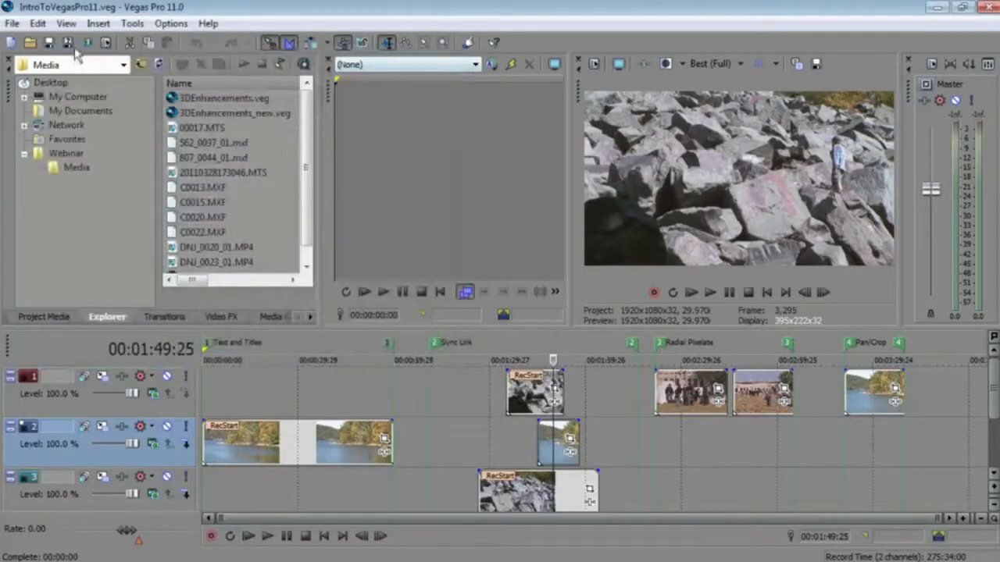
# - Open the recent project 3DEnhancements_new.veg and place the cursor in the second event on track 1
pyautogui.click(18, 24)
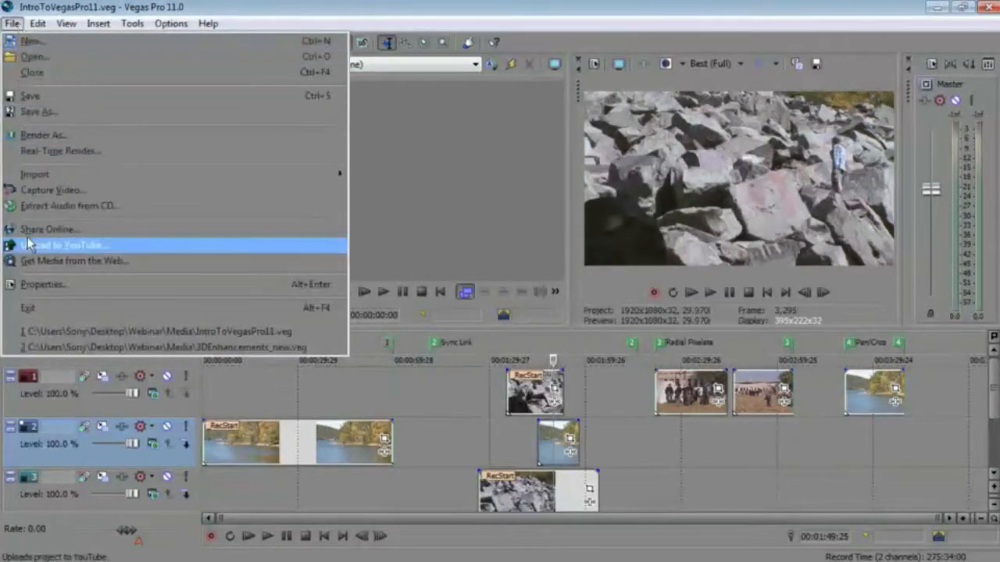
pyautogui.click(35, 349)
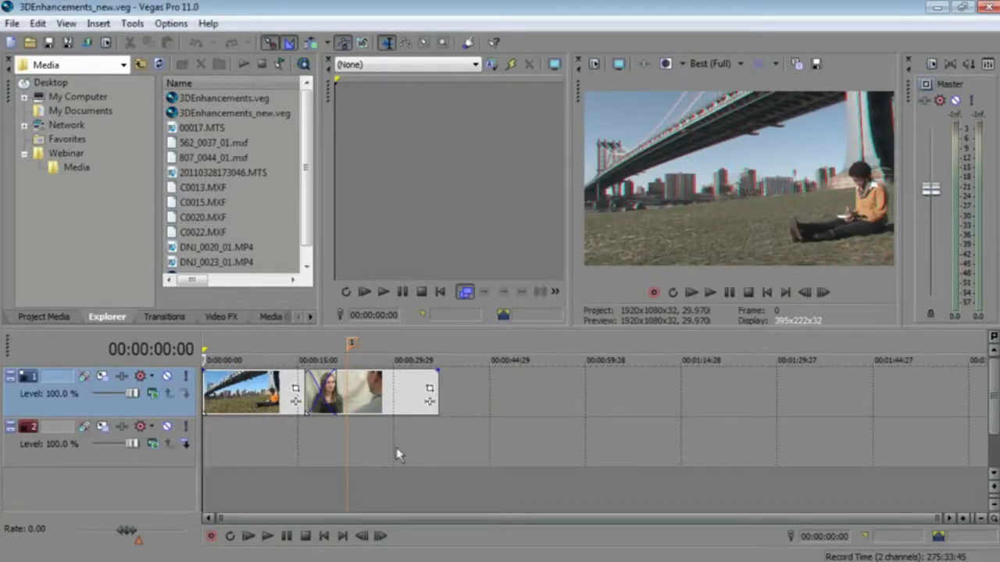
pyautogui.click(349, 380)
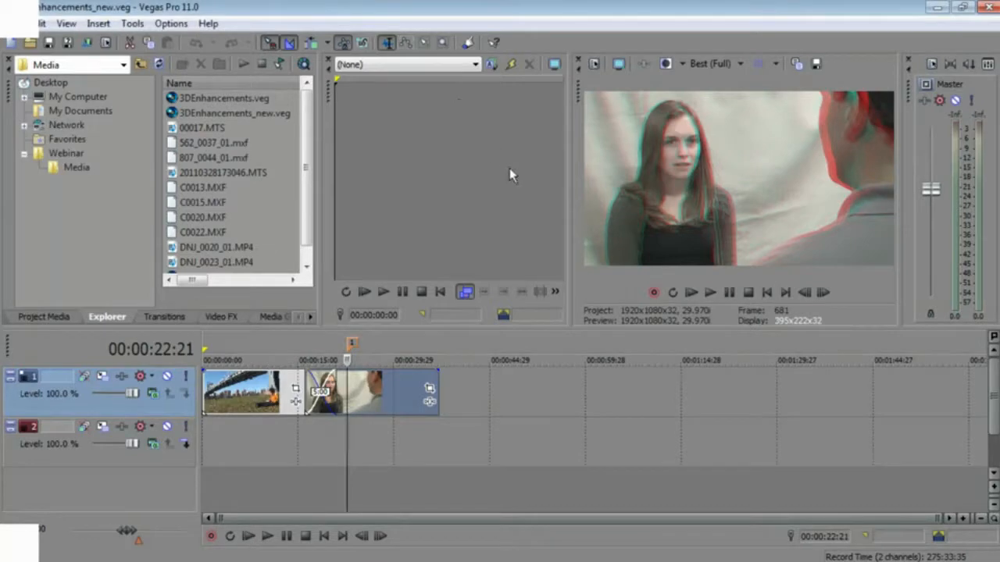
# - Float and enlarge the Video Preview window, then dock it back and widen the docked preview
pyautogui.moveTo(580, 85); pyautogui.dragTo(294, 128)
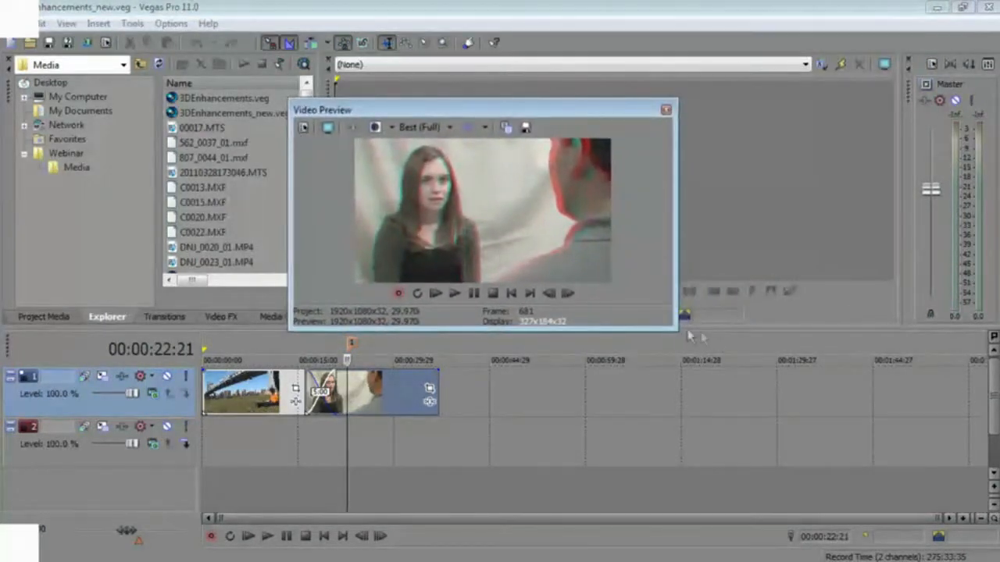
pyautogui.moveTo(674, 331); pyautogui.dragTo(922, 528)
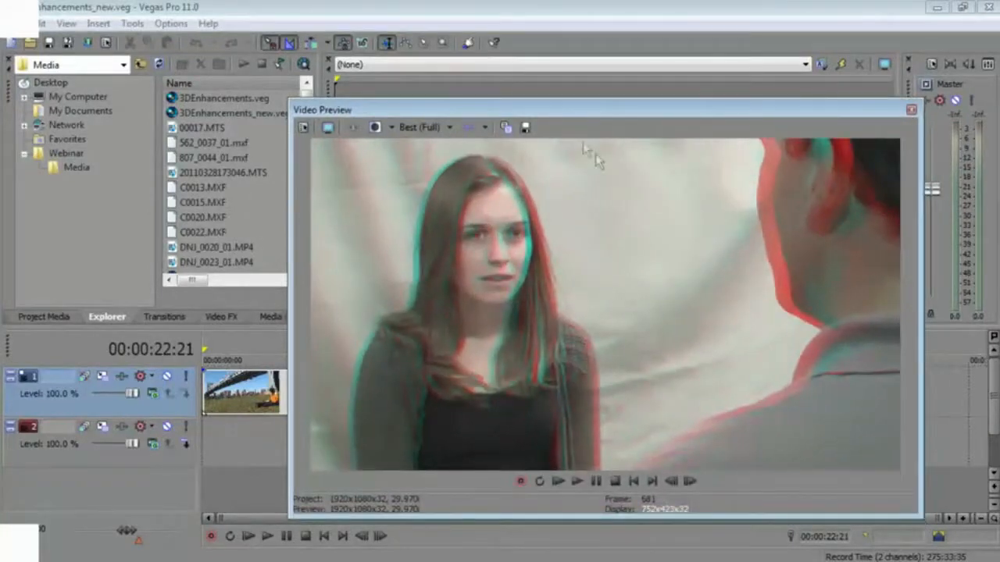
pyautogui.moveTo(570, 114); pyautogui.dragTo(456, 75)
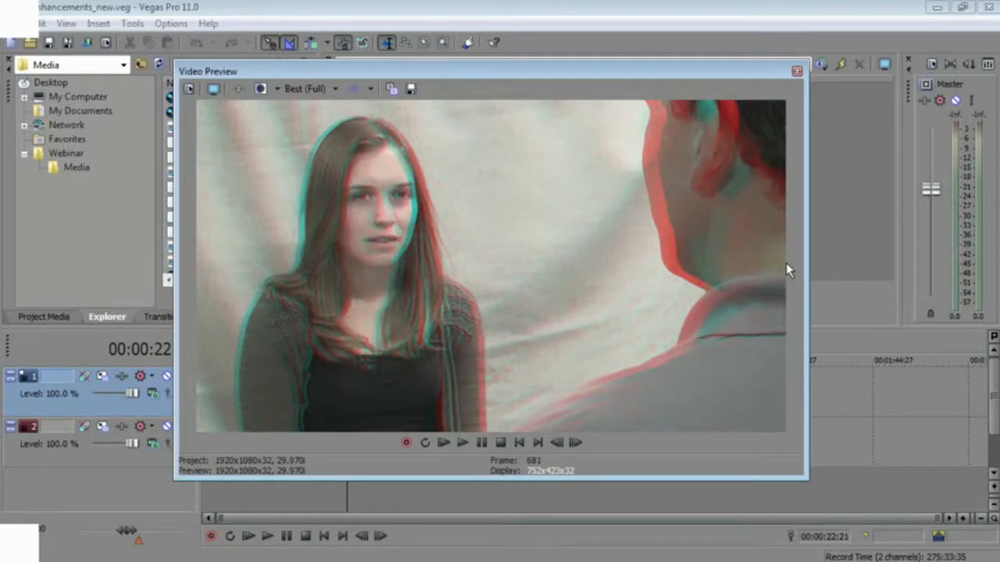
pyautogui.doubleClick(206, 72)
pyautogui.moveTo(649, 84); pyautogui.dragTo(560, 92)
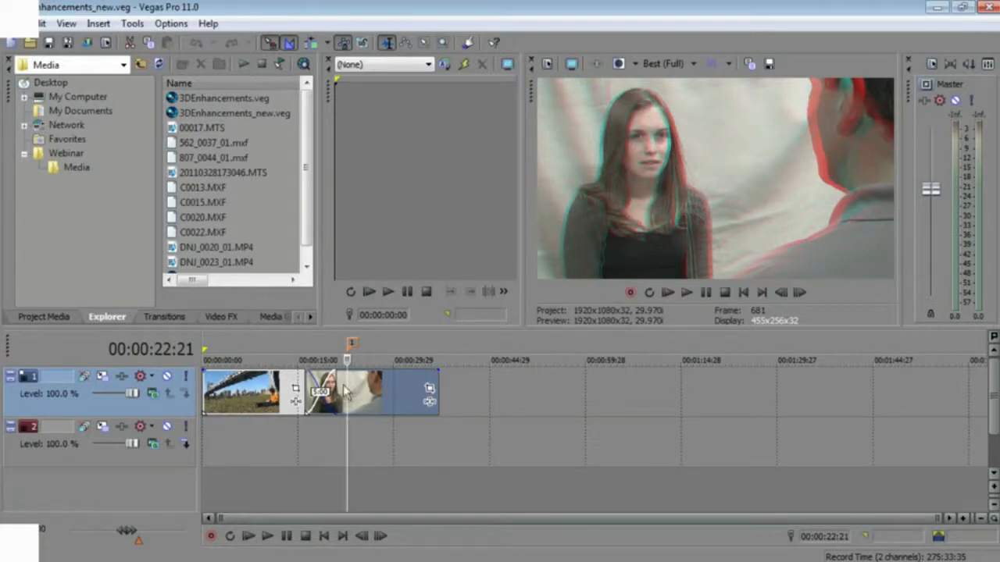
# - Apply the Stereoscopic 3D Adjust video effect to the second event on track 1
pyautogui.click(223, 316)
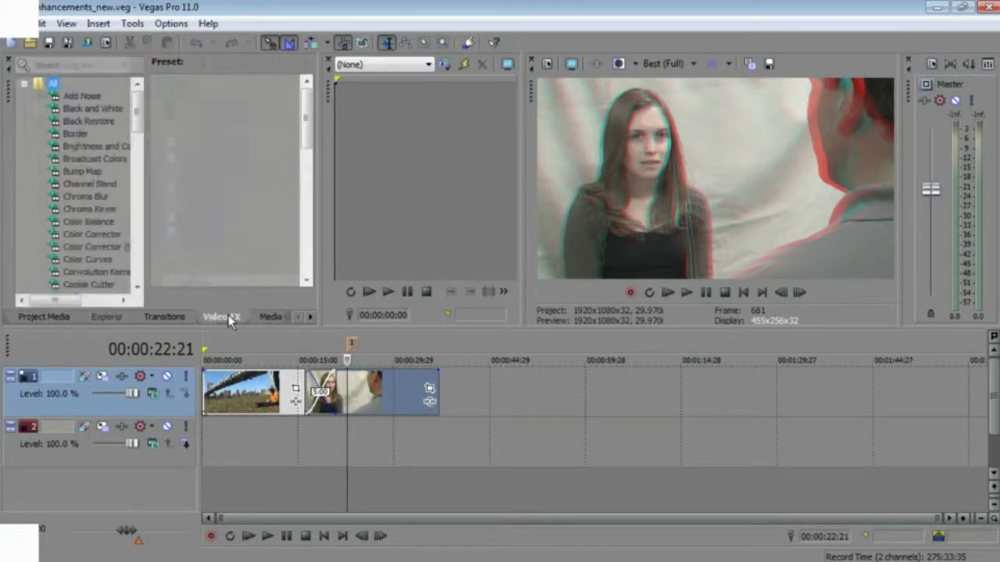
pyautogui.moveTo(134, 116); pyautogui.dragTo(137, 231)
pyautogui.click(103, 222)
pyautogui.moveTo(202, 117); pyautogui.dragTo(370, 400)
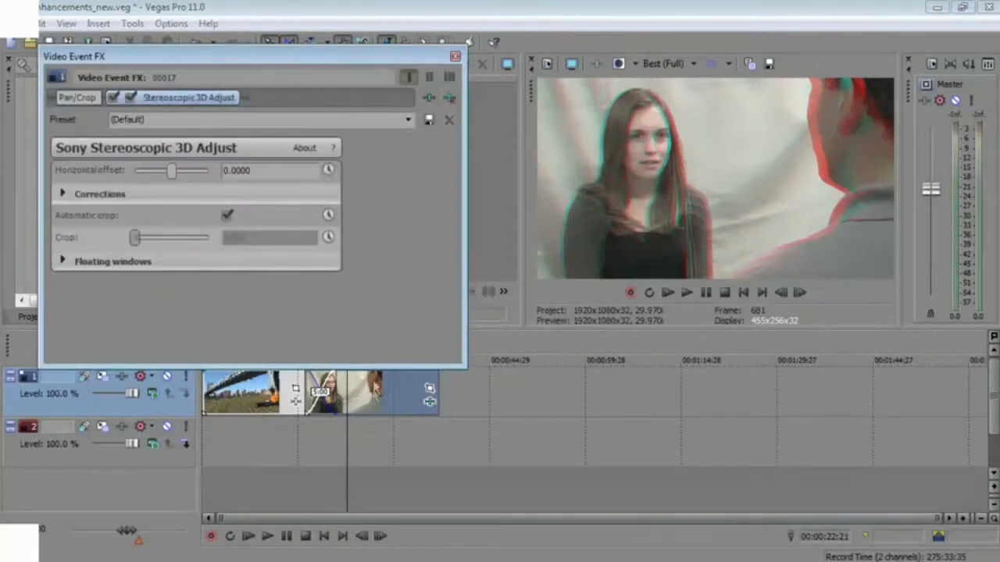
pyautogui.moveTo(215, 50); pyautogui.dragTo(283, 53)
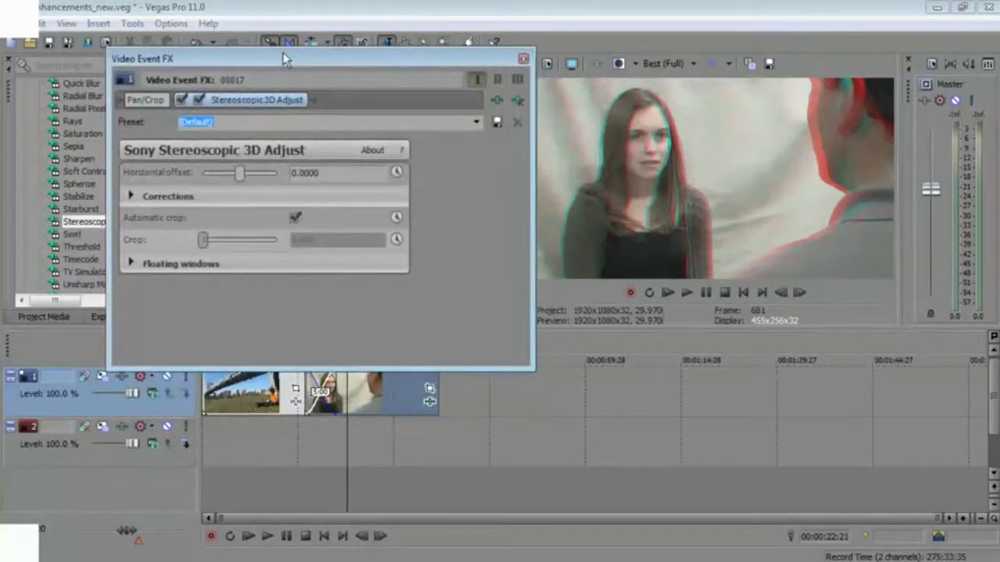
# - Set the Stereoscopic 3D Adjust floating window Right value to 0.0211 and close the effects window
pyautogui.click(131, 263)
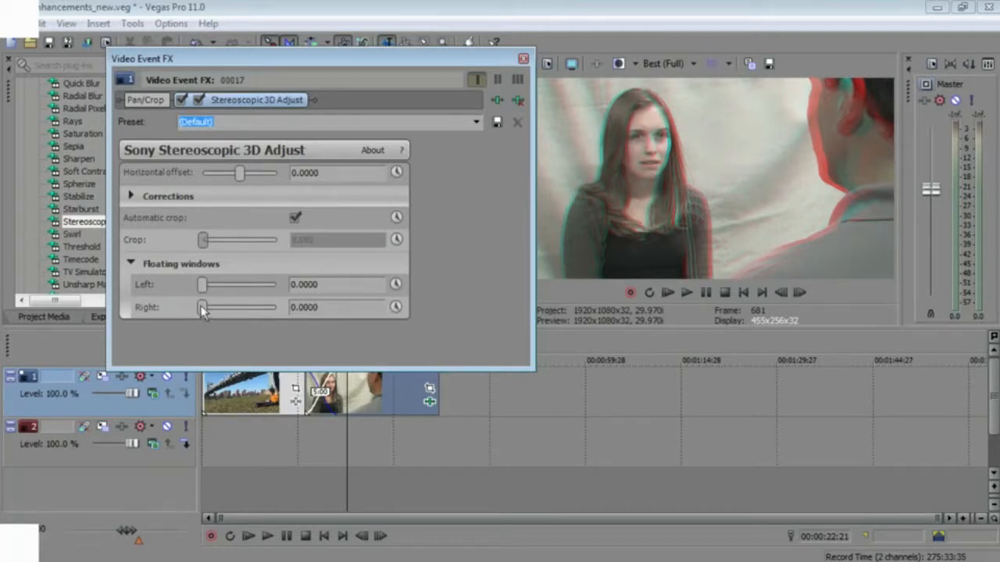
pyautogui.moveTo(201, 308); pyautogui.dragTo(207, 309)
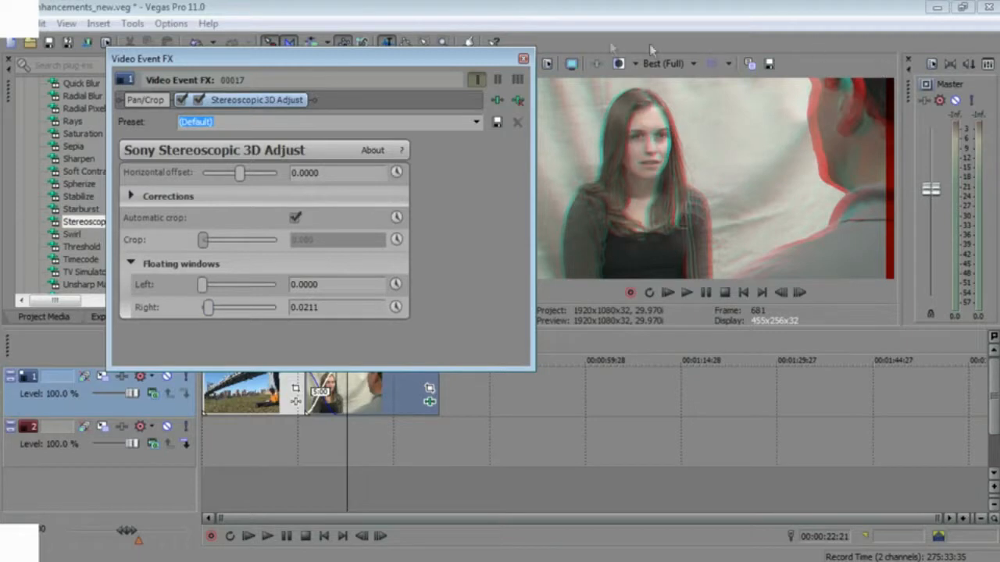
pyautogui.moveTo(502, 59); pyautogui.dragTo(488, 45)
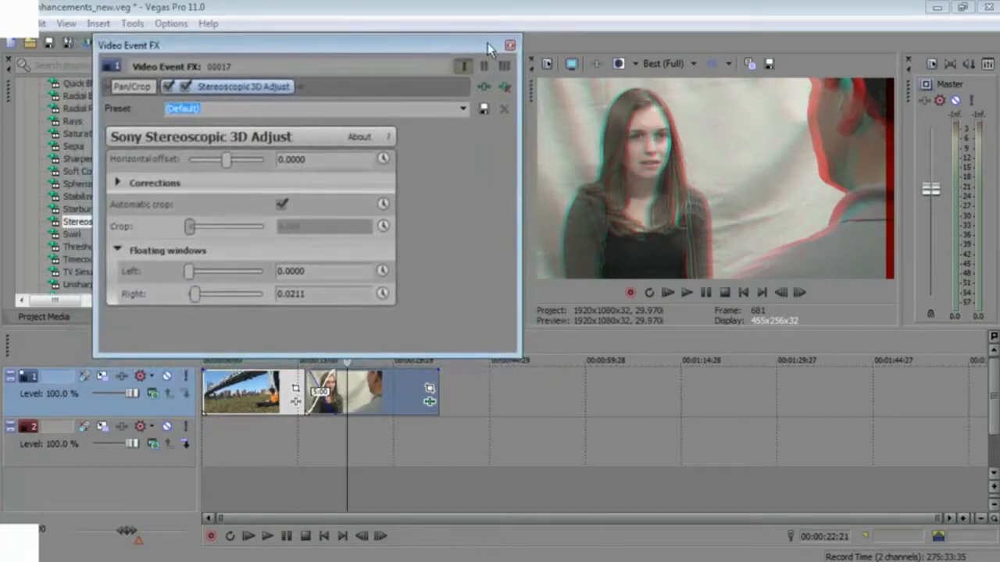
pyautogui.moveTo(188, 271)
pyautogui.mouseDown()
pyautogui.moveTo(283, 271)
pyautogui.moveTo(189, 272)
pyautogui.mouseUp()
pyautogui.click(509, 45)
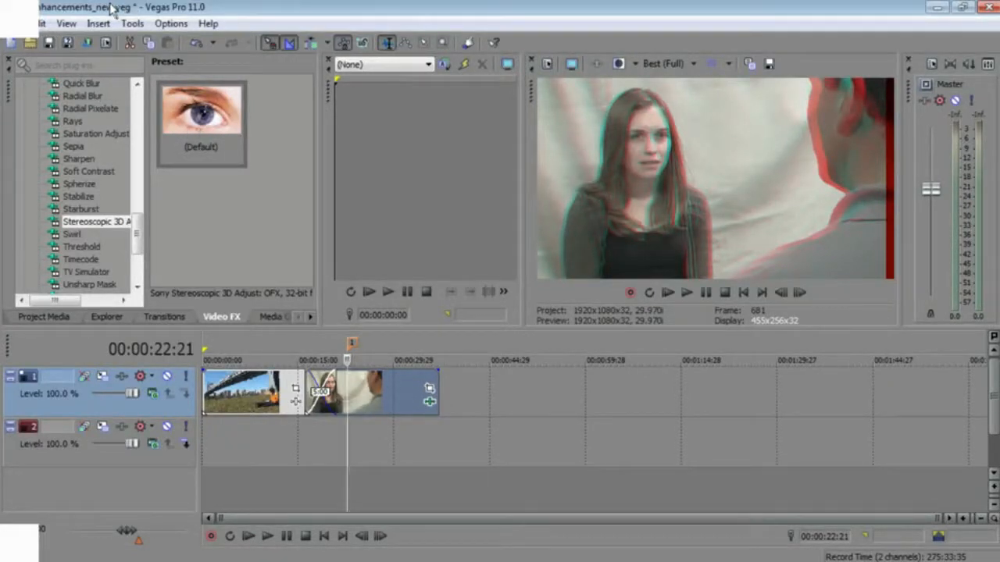
# - Reopen 3DEnhancements_new.veg from the Explorer without saving the changes
pyautogui.click(104, 317)
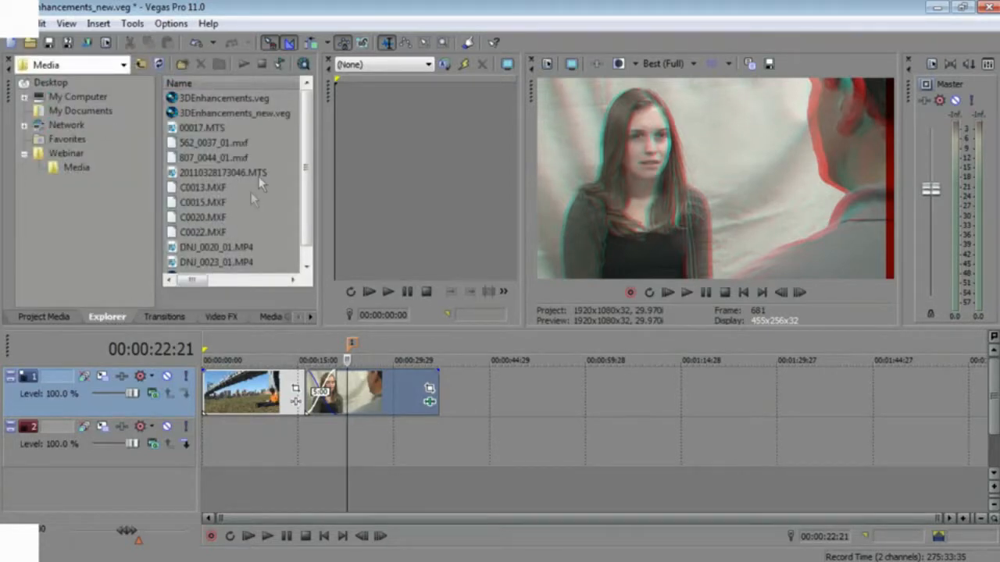
pyautogui.doubleClick(175, 114)
pyautogui.click(553, 243)
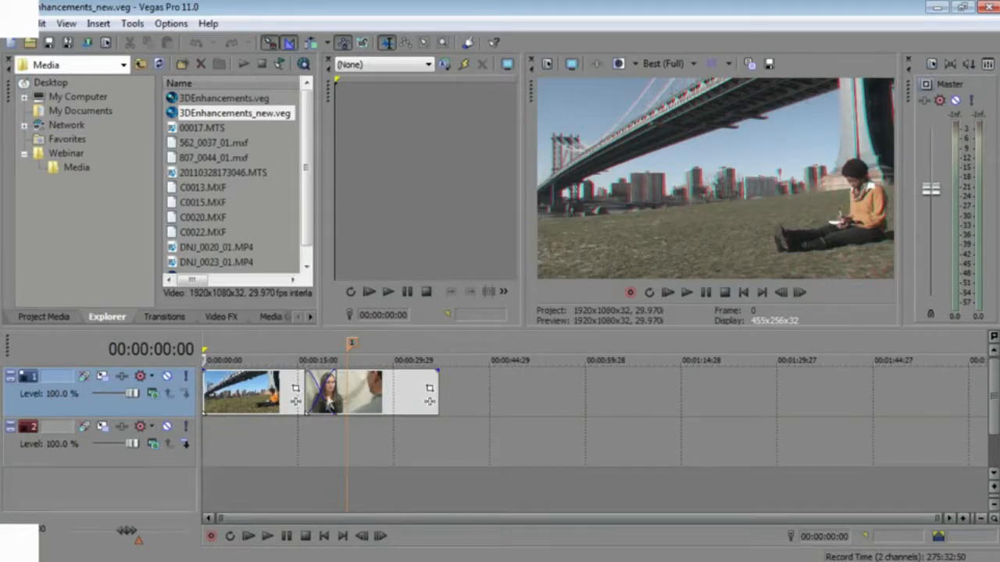
# - Apply the Iris transition preset Circle, Out, Center to the crossfade between the two events on track 1
pyautogui.click(320, 402)
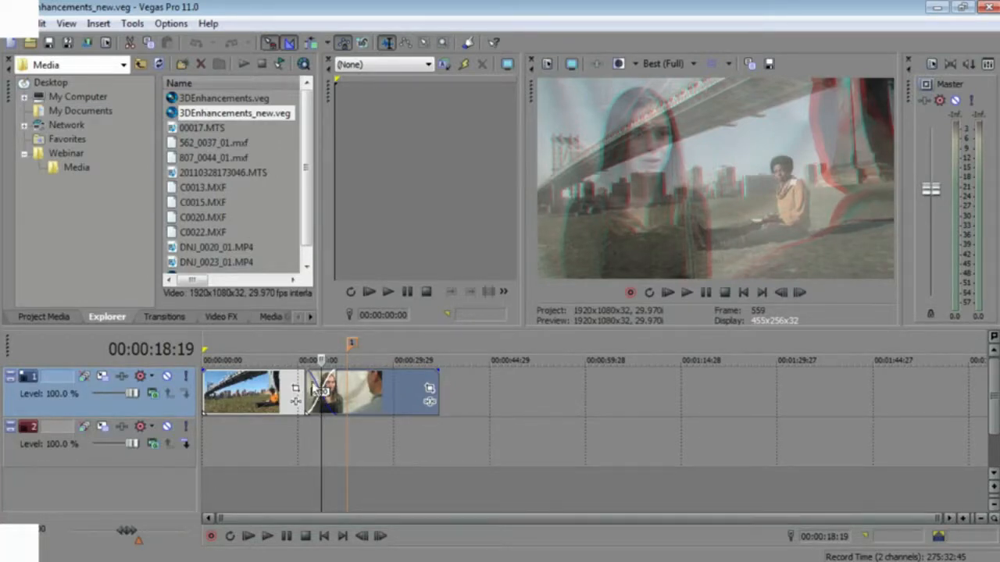
pyautogui.click(167, 317)
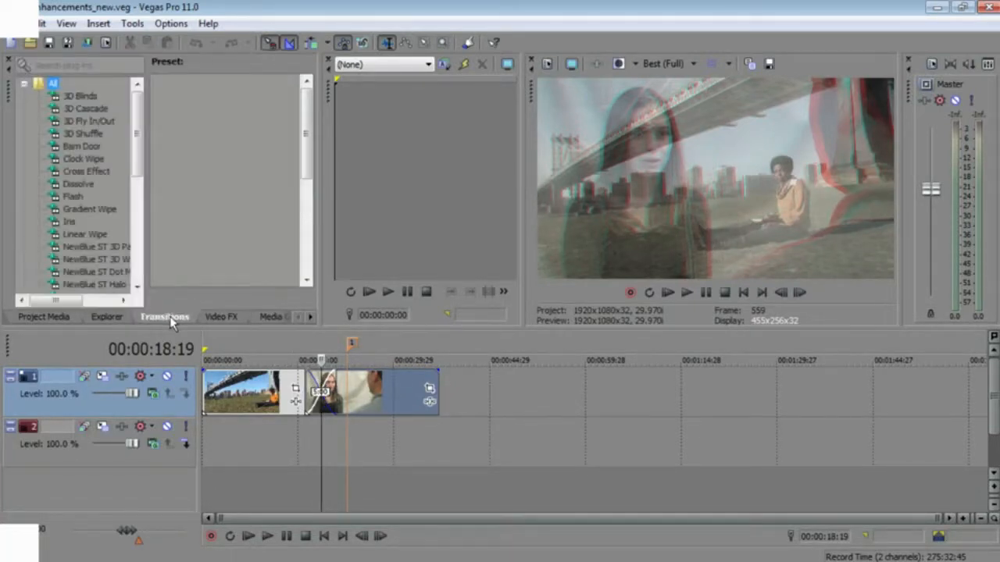
pyautogui.click(65, 222)
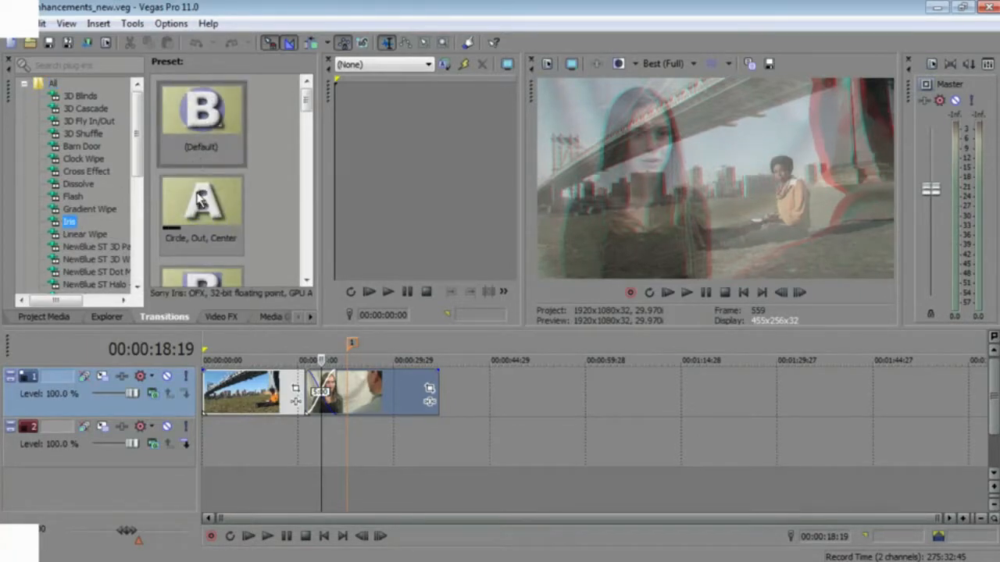
pyautogui.moveTo(323, 391); pyautogui.dragTo(325, 396)
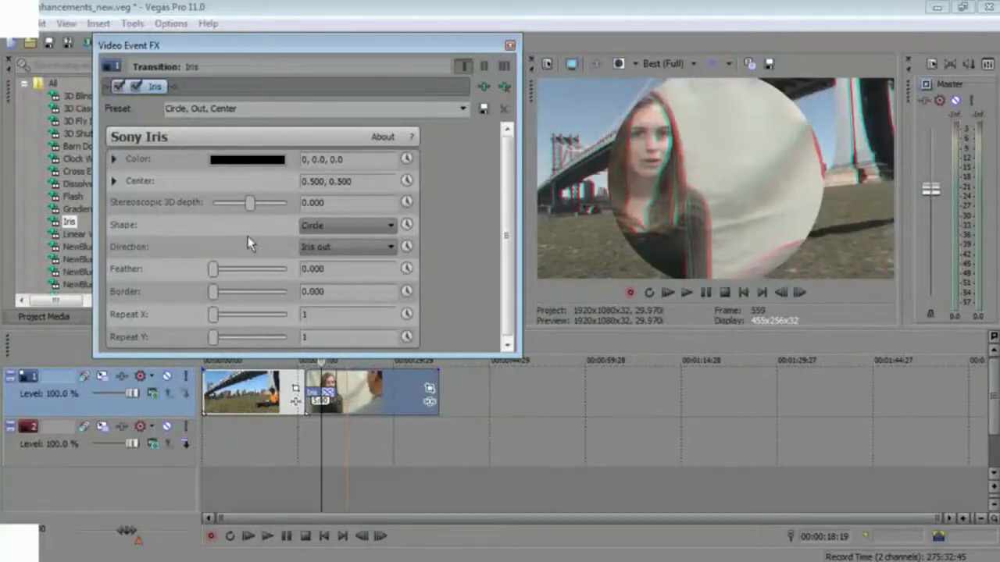
# - Play the Iris transition, then set its Stereoscopic 3D depth to -0.007 and its Border to 0.284
pyautogui.click(309, 414)
pyautogui.press('space')
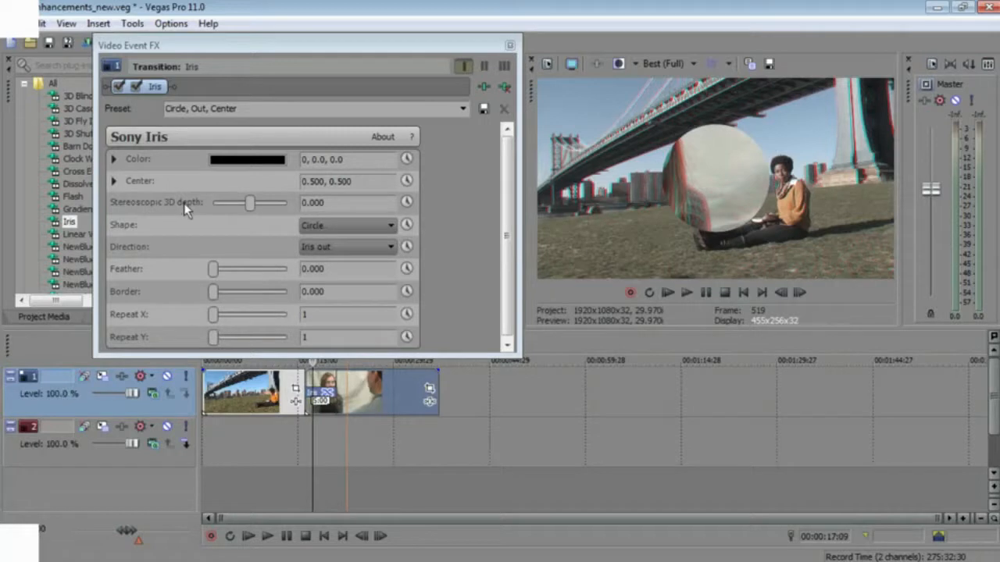
pyautogui.click(250, 203)
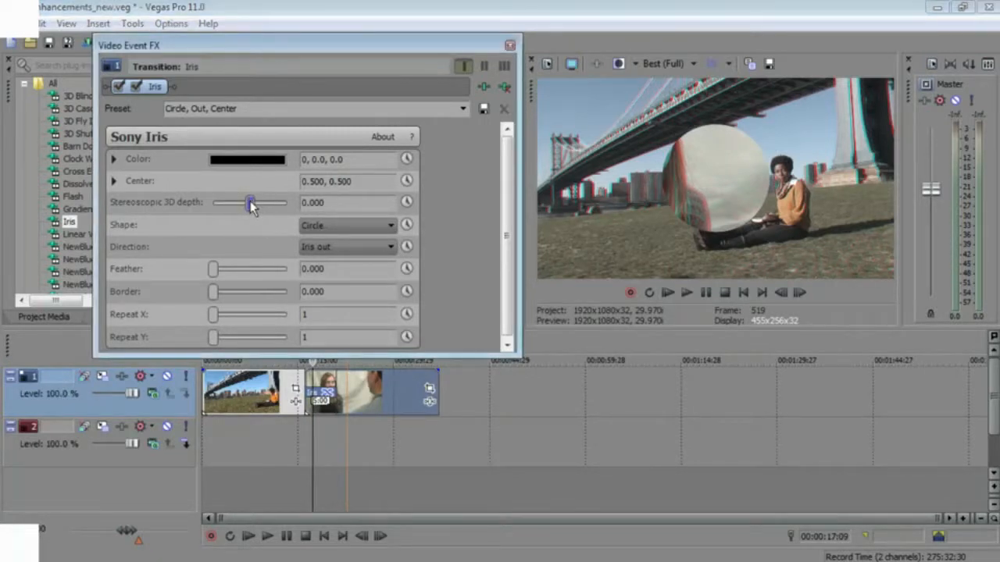
pyautogui.moveTo(250, 203); pyautogui.dragTo(247, 203)
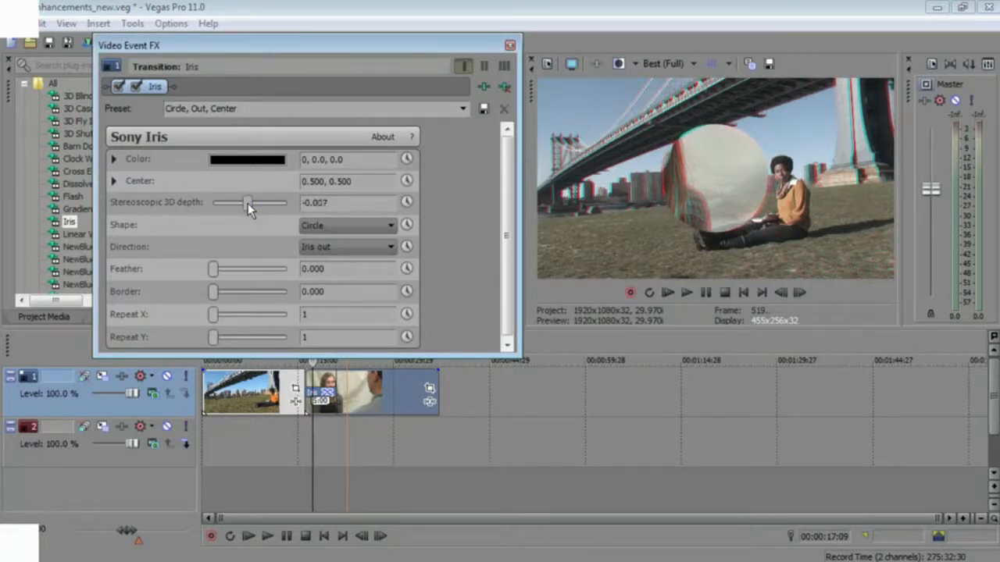
pyautogui.moveTo(212, 291); pyautogui.dragTo(221, 292)
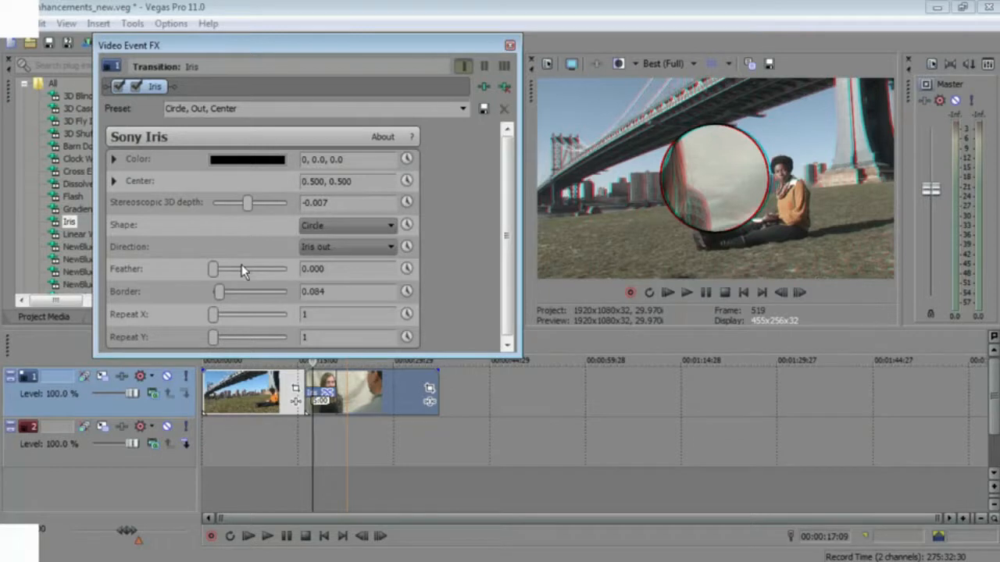
pyautogui.moveTo(219, 292); pyautogui.dragTo(235, 292)
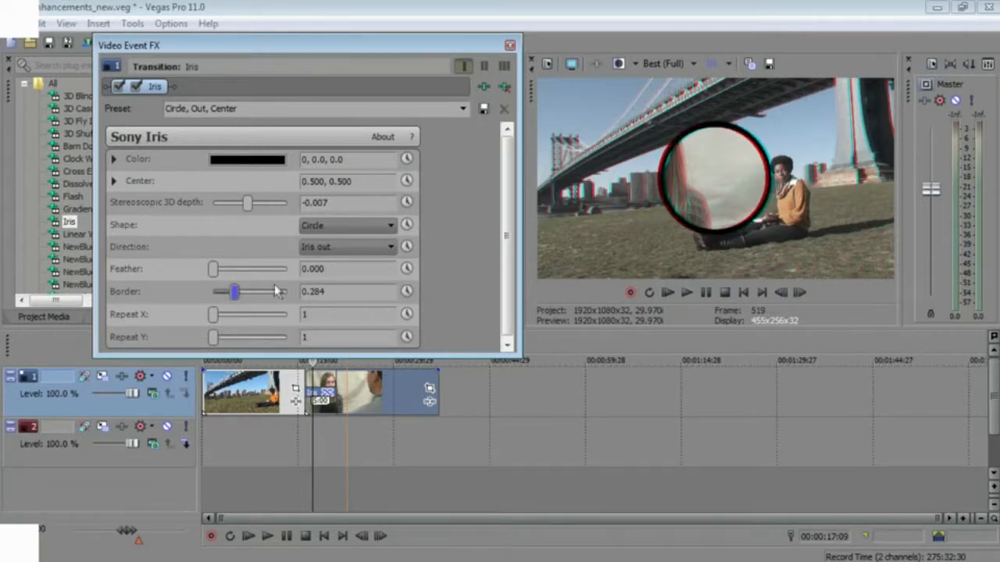
# - Step back frame by frame through the Iris transition to inspect it, then close the effects window
pyautogui.click(318, 420)
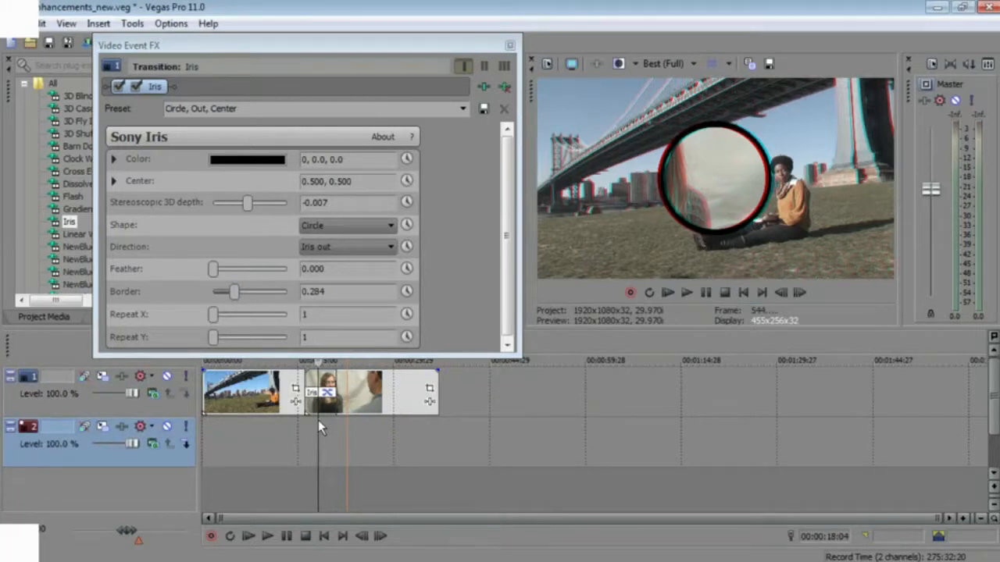
pyautogui.press('Left')
pyautogui.press('Left')
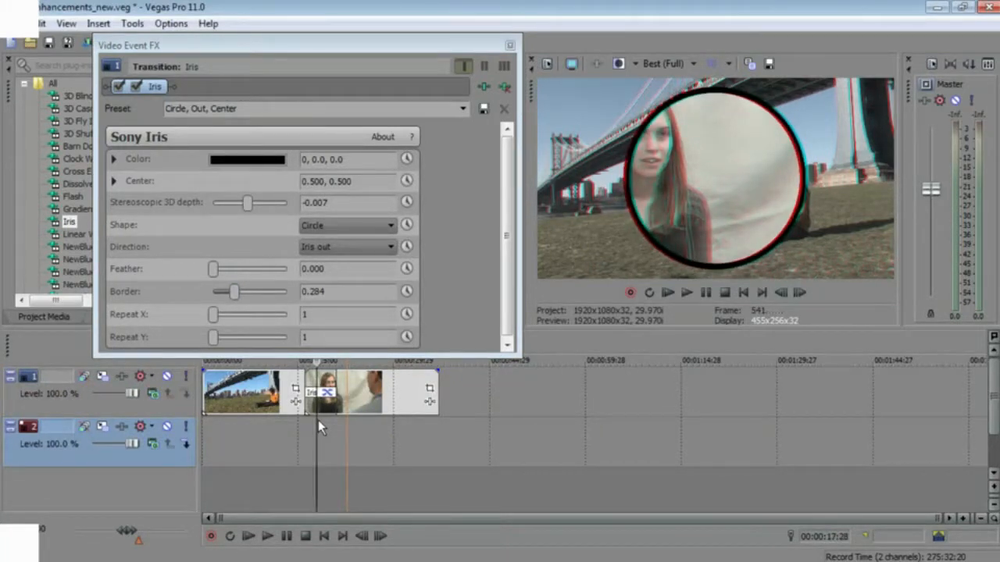
pyautogui.press('Left')
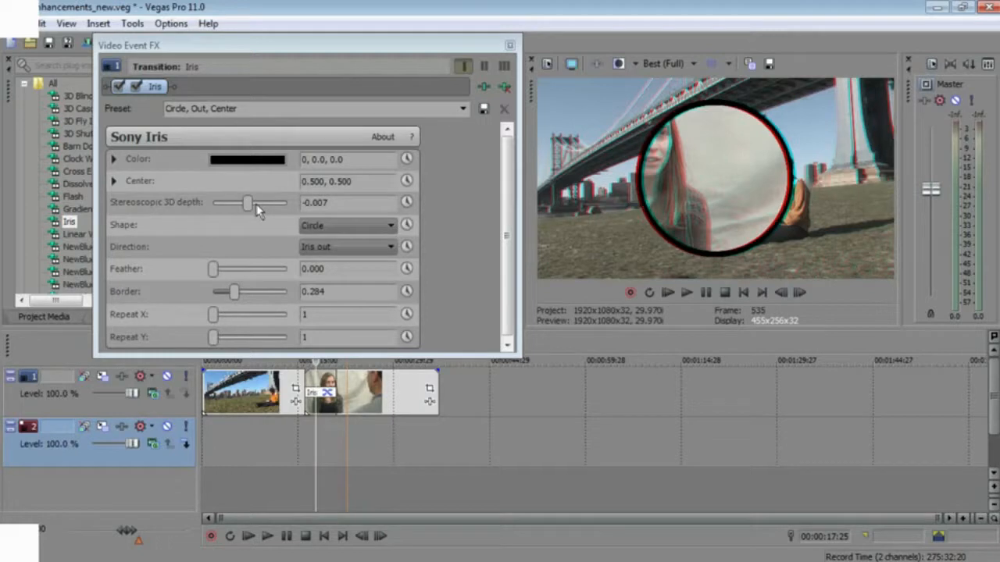
pyautogui.click(509, 46)
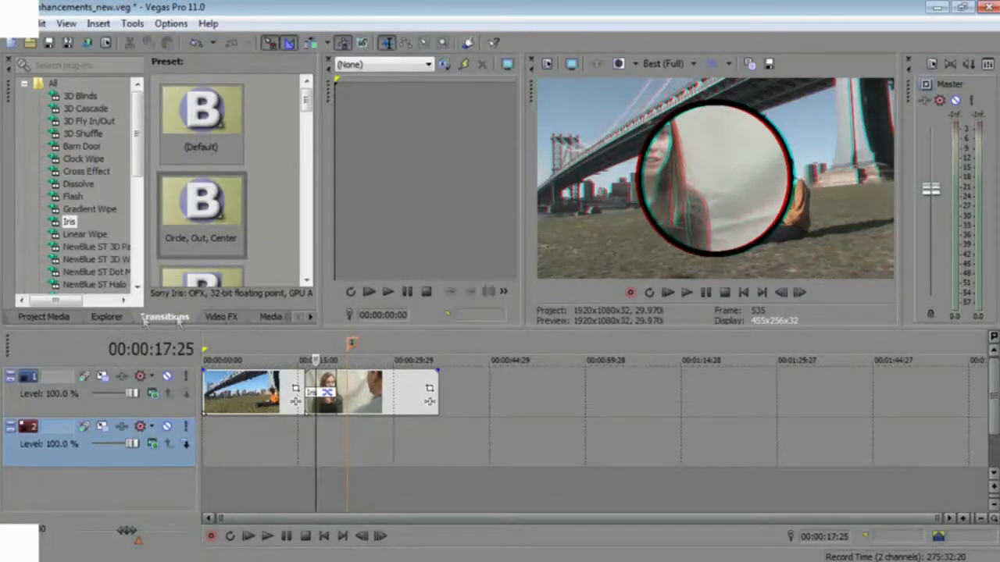
# - Revert the project by reopening 3DEnhancements_new.veg from the Explorer, discarding the unsaved Iris transition changes
pyautogui.click(108, 317)
pyautogui.doubleClick(175, 114)
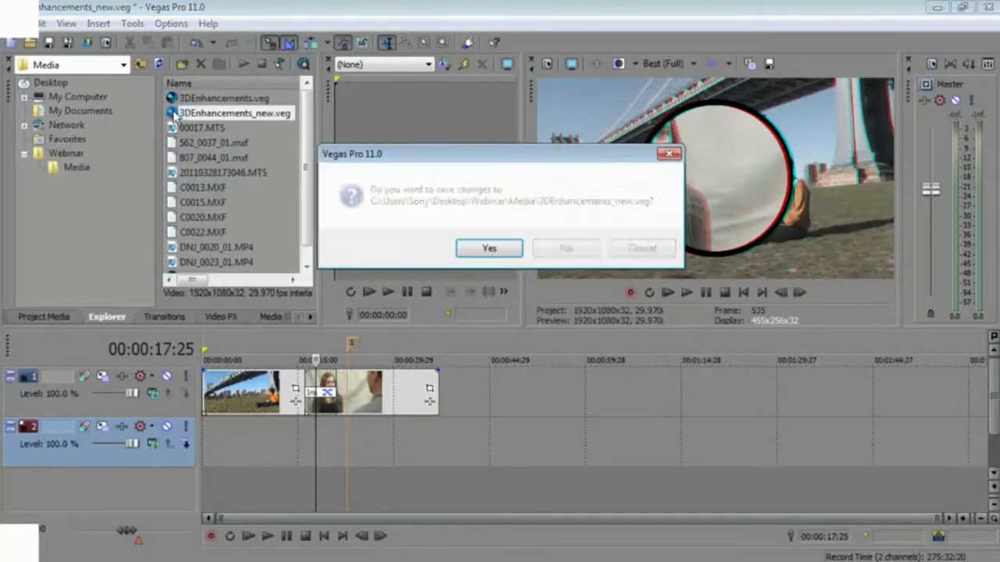
pyautogui.click(565, 248)
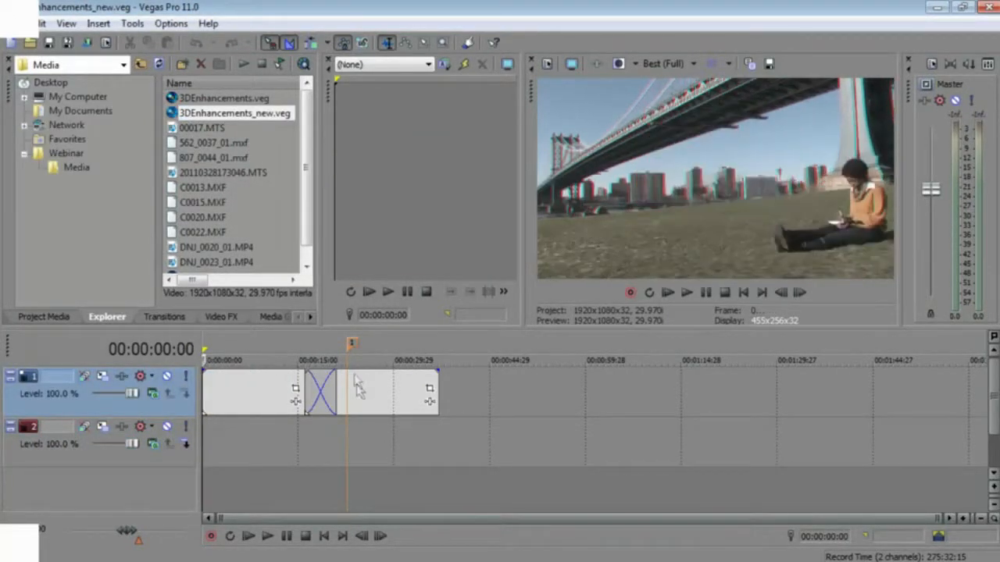
# - Move the bridge event from track 1 down to track 2 beneath the second event, briefly muting track 1 to preview it
pyautogui.click(349, 351)
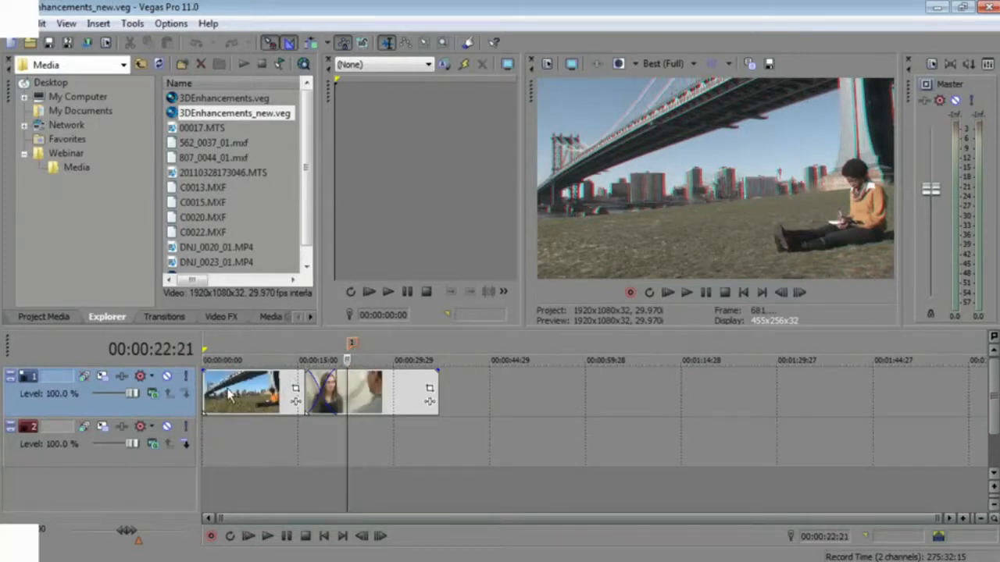
pyautogui.moveTo(229, 395); pyautogui.dragTo(335, 453)
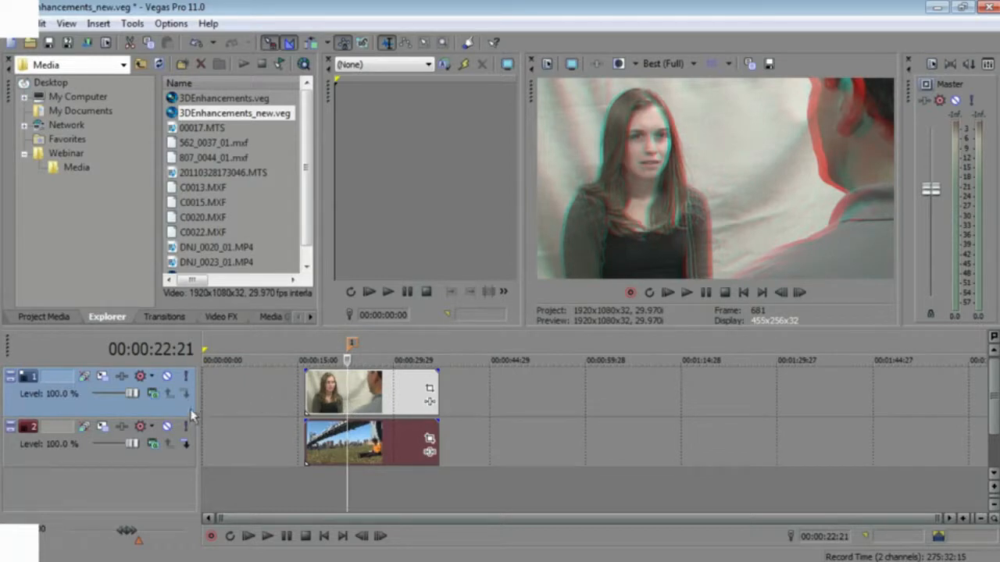
pyautogui.click(166, 376)
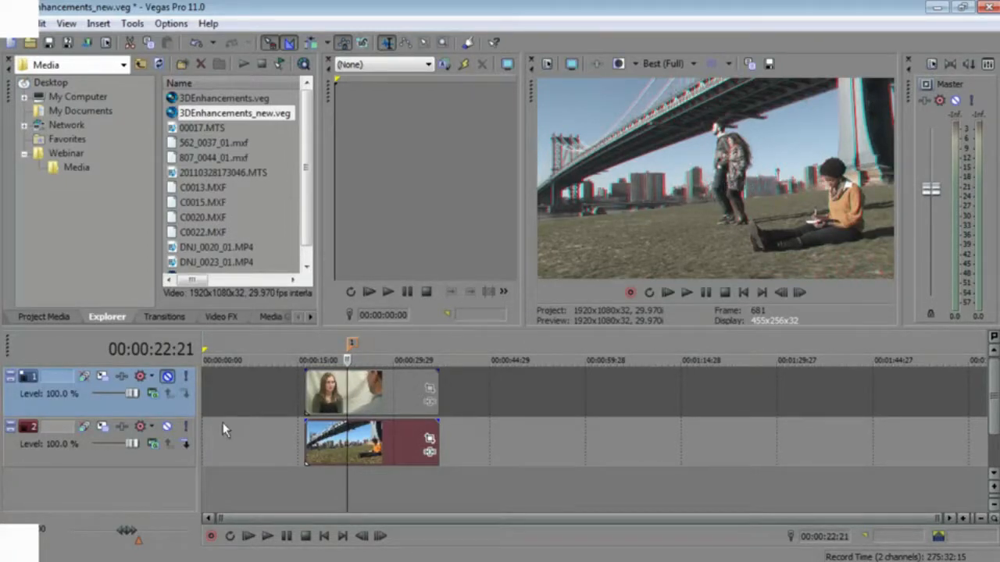
pyautogui.click(166, 376)
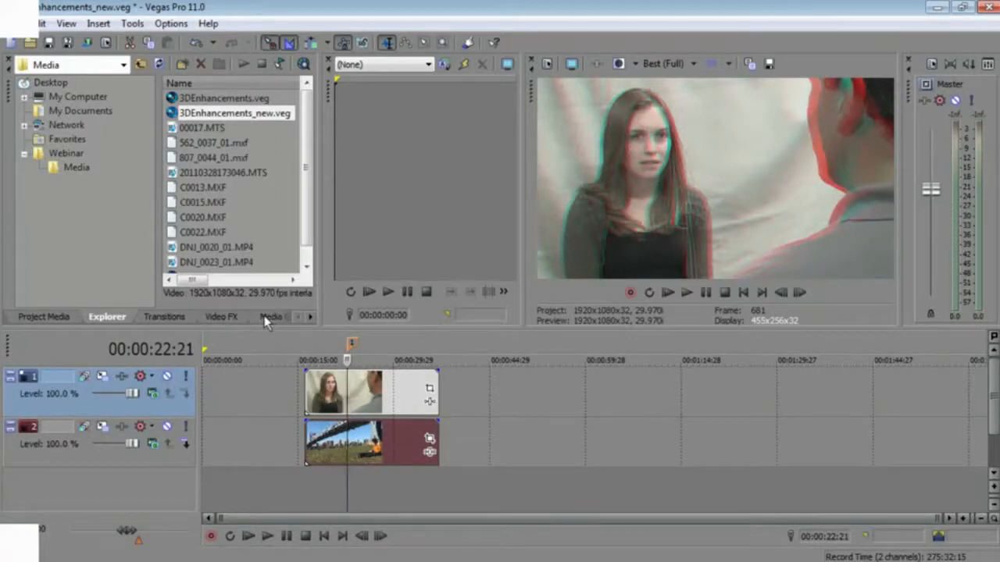
# - Apply the Cookie Cutter video effect preset Circle, Center to the event on track 1
pyautogui.click(221, 316)
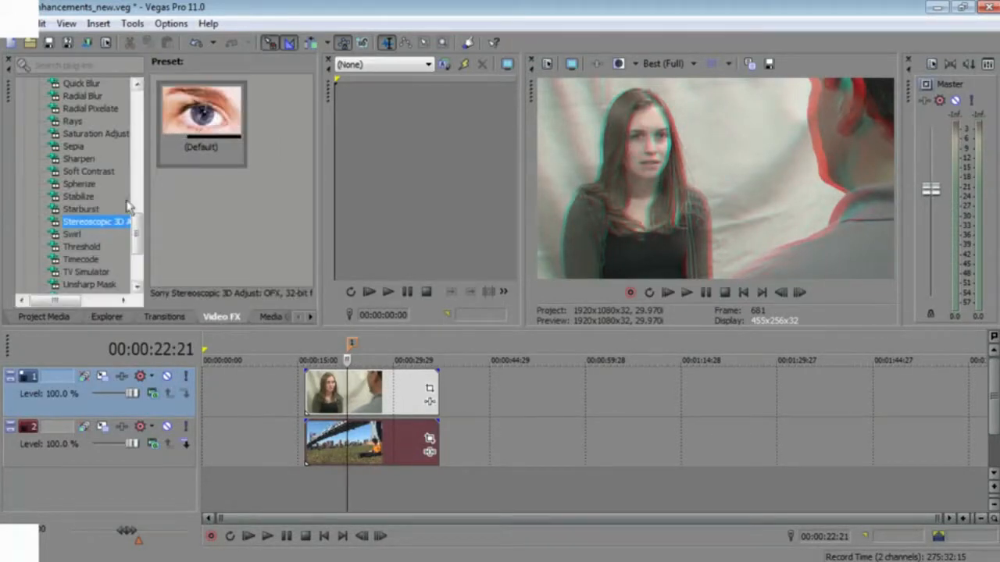
pyautogui.moveTo(137, 234); pyautogui.dragTo(134, 134)
pyautogui.click(103, 135)
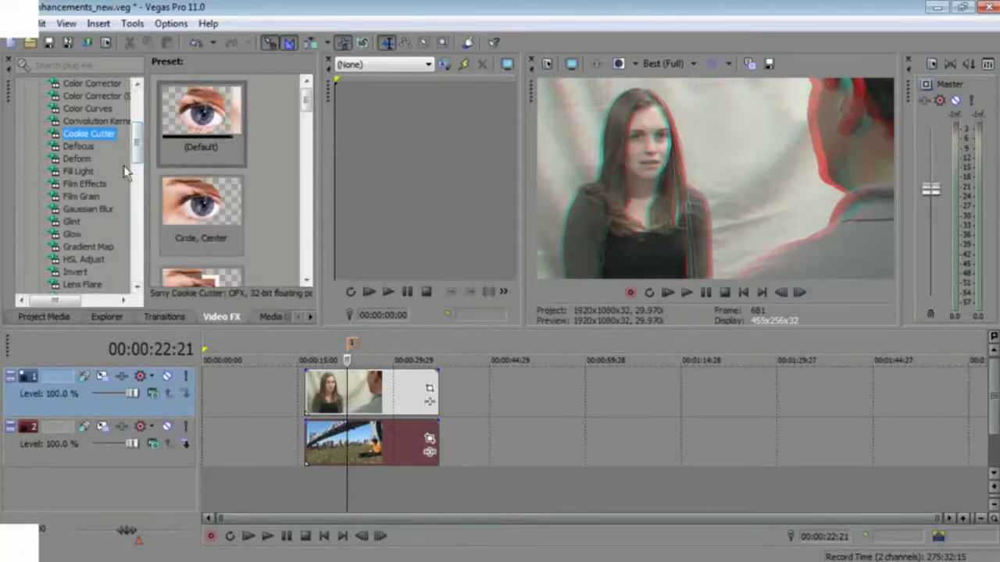
pyautogui.click(202, 207)
pyautogui.moveTo(349, 396); pyautogui.dragTo(352, 391)
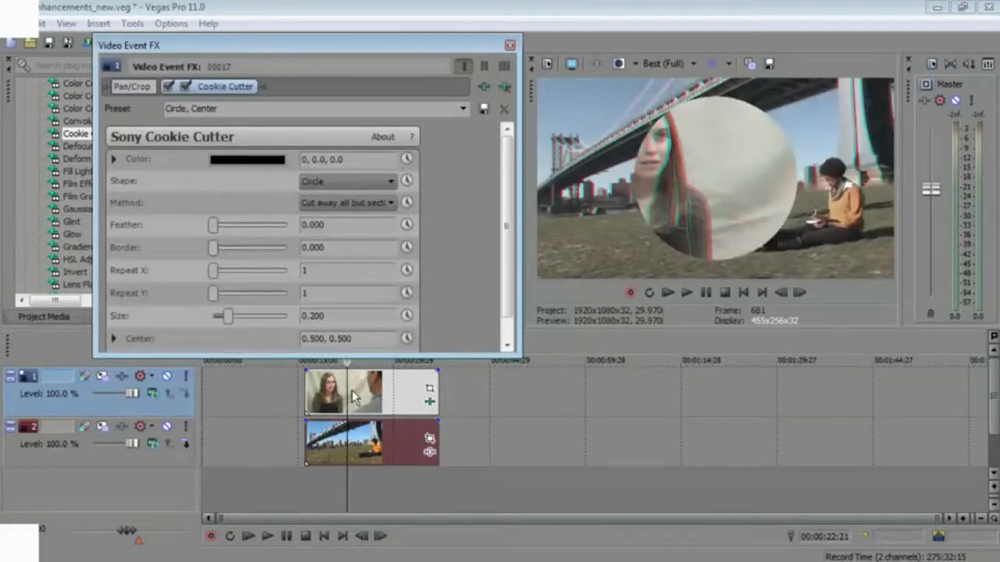
# - Set the Cookie Cutter Border to 0.021 and Size to 0.147
pyautogui.moveTo(212, 247); pyautogui.dragTo(214, 249)
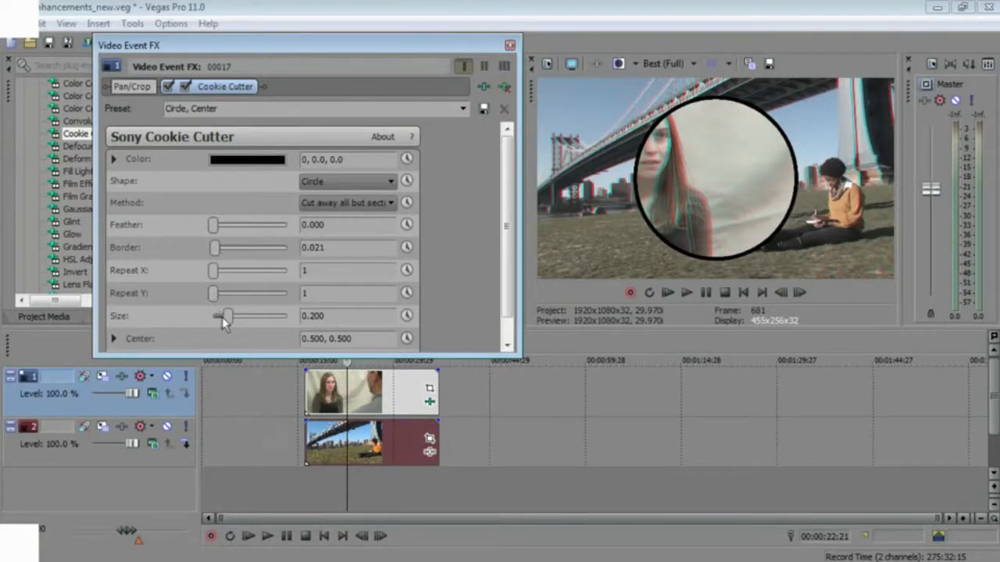
pyautogui.moveTo(227, 317); pyautogui.dragTo(221, 320)
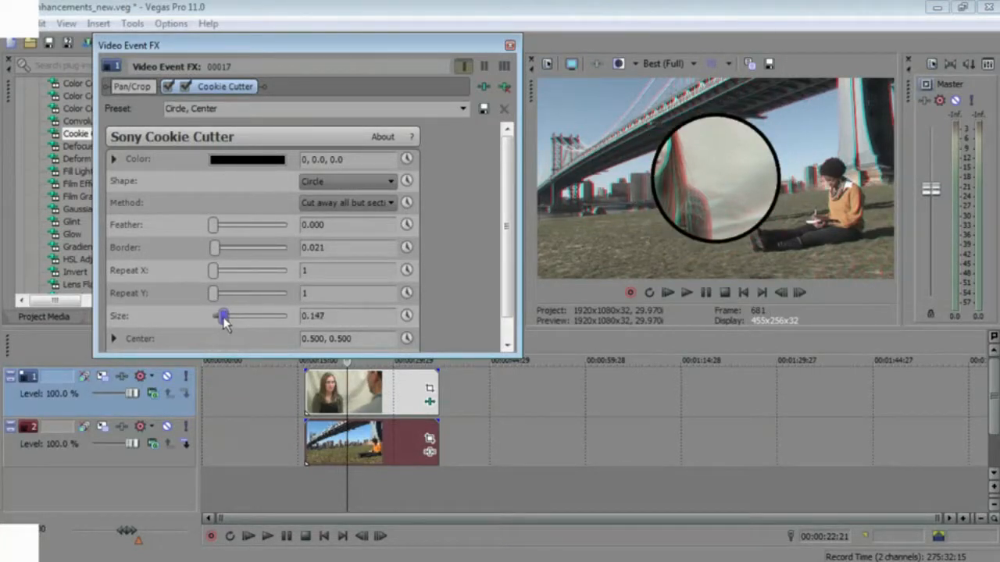
# - Move the Cookie Cutter center to 0.293, 0.685 so the circle frames the woman in the upper left
pyautogui.click(114, 339)
pyautogui.moveTo(509, 212); pyautogui.dragTo(509, 275)
pyautogui.moveTo(264, 288); pyautogui.dragTo(250, 274)
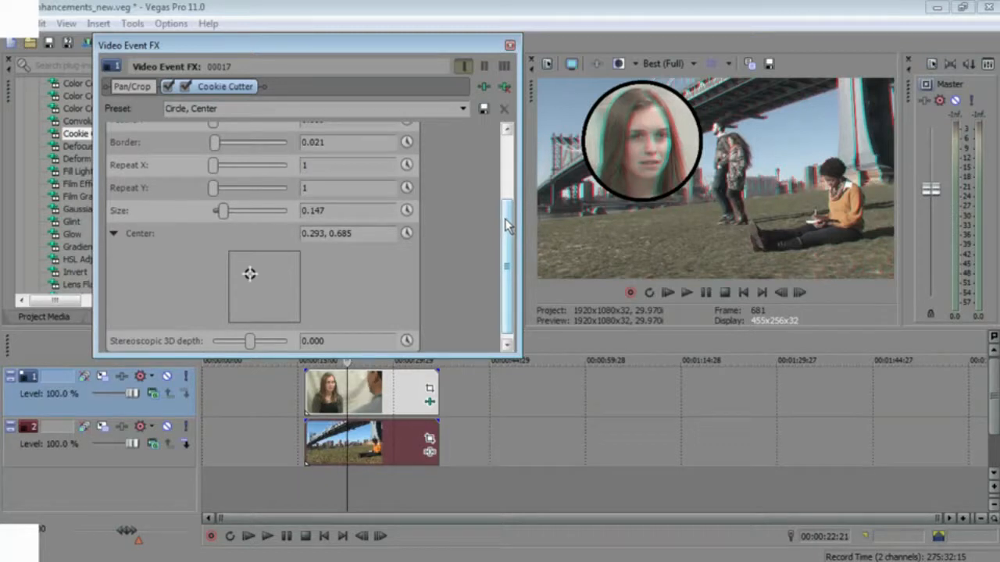
# - Set the Cookie Cutter Stereoscopic 3D depth to 0.012
pyautogui.click(250, 342)
pyautogui.moveTo(250, 342); pyautogui.dragTo(254, 342)
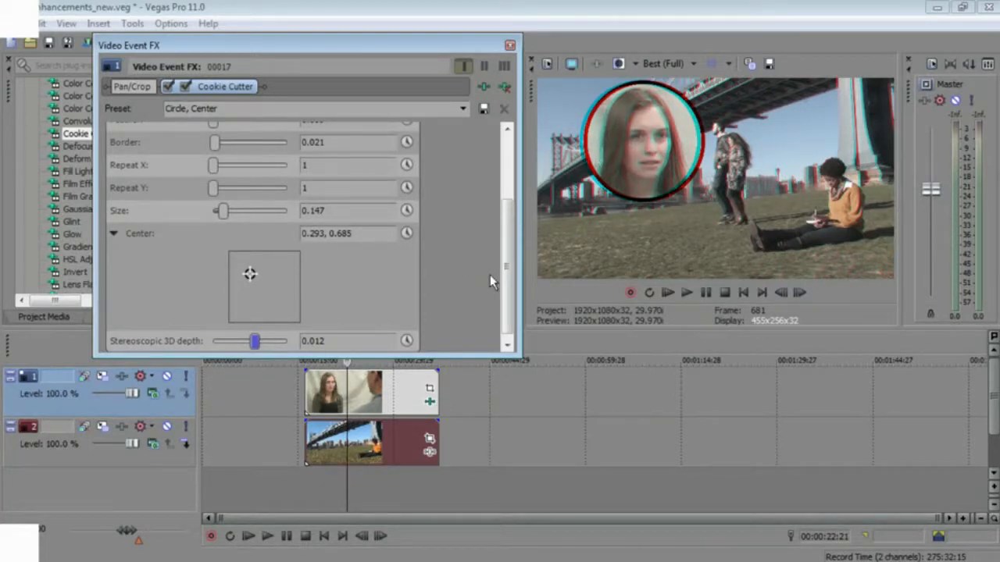
# - Step frame by frame back and forth through the composite to inspect the circle's 3D depth
pyautogui.click(346, 360)
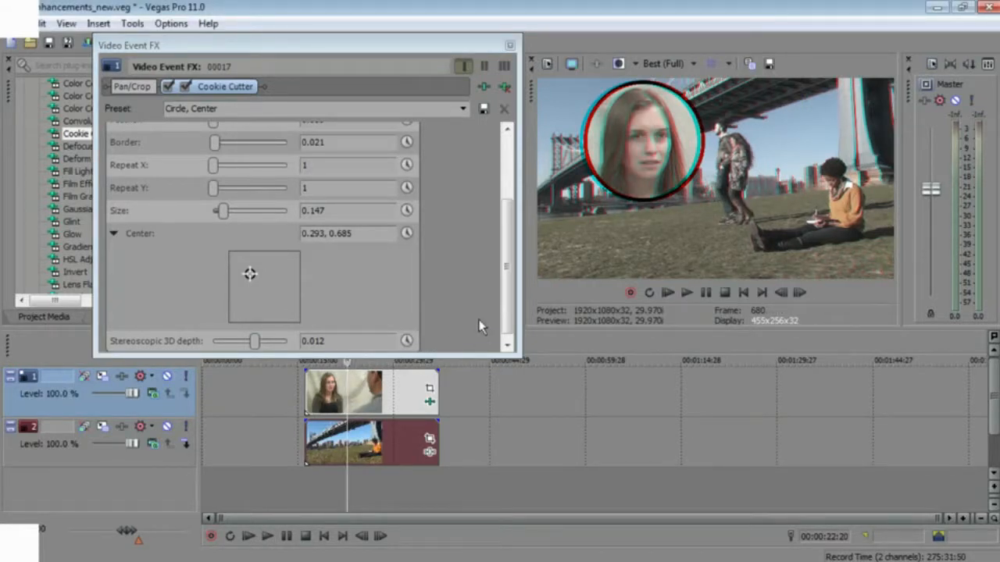
pyautogui.hotkey('alt', 'Right')
pyautogui.hotkey('alt', 'Right')
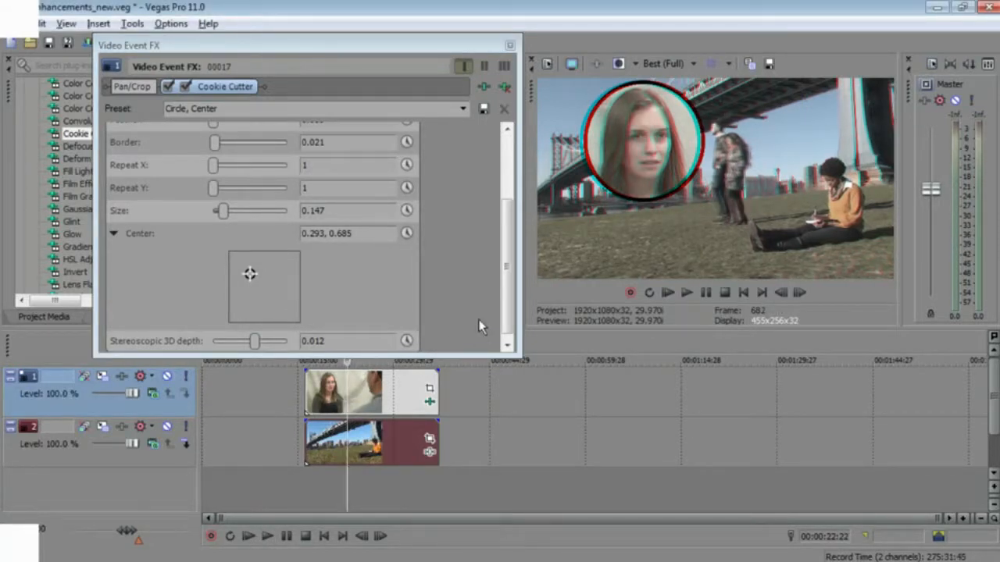
pyautogui.hotkey('alt', 'Right')
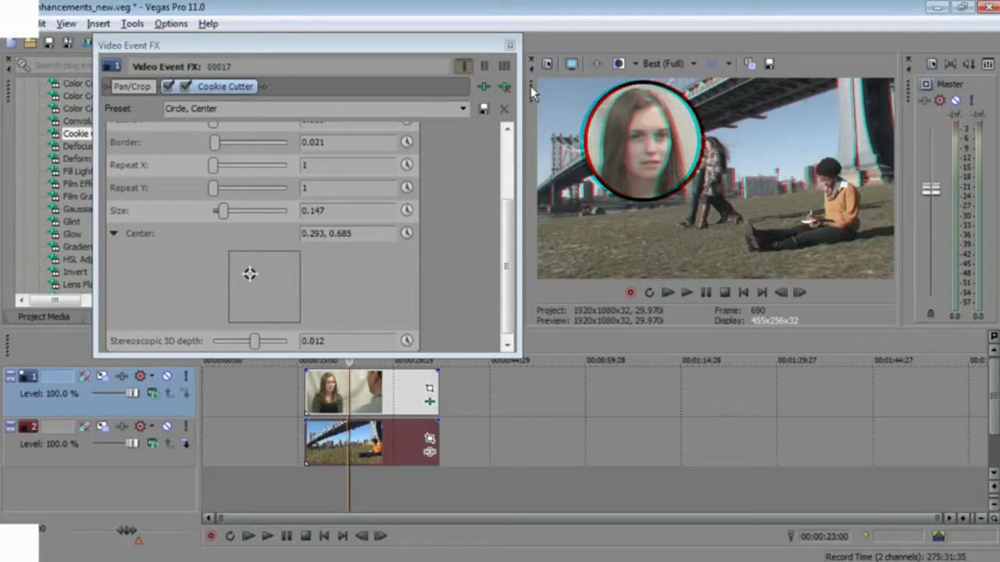
pyautogui.hotkey('alt', 'Left')
pyautogui.hotkey('alt', 'Left')
pyautogui.hotkey('alt', 'Left')
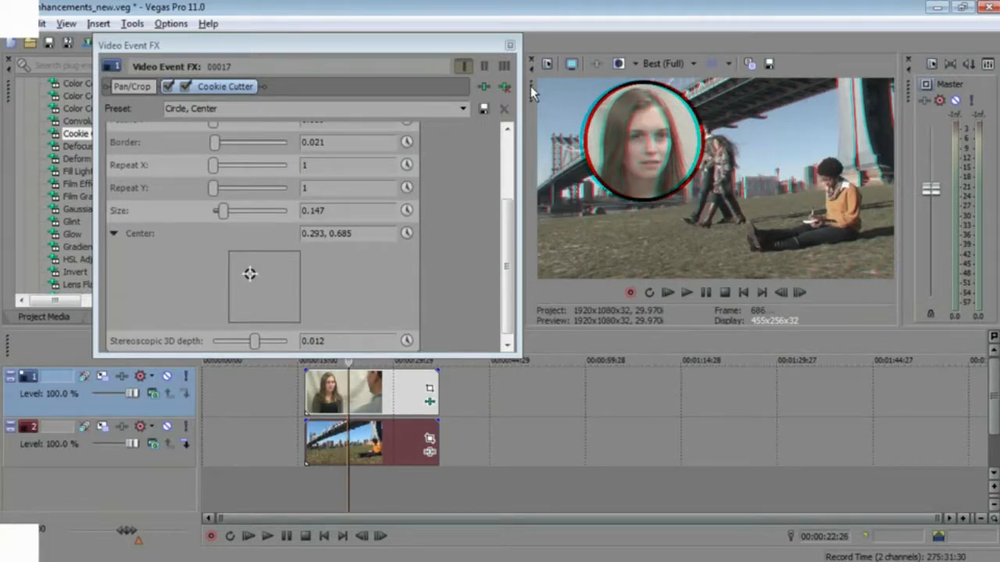
pyautogui.hotkey('alt', 'Left')
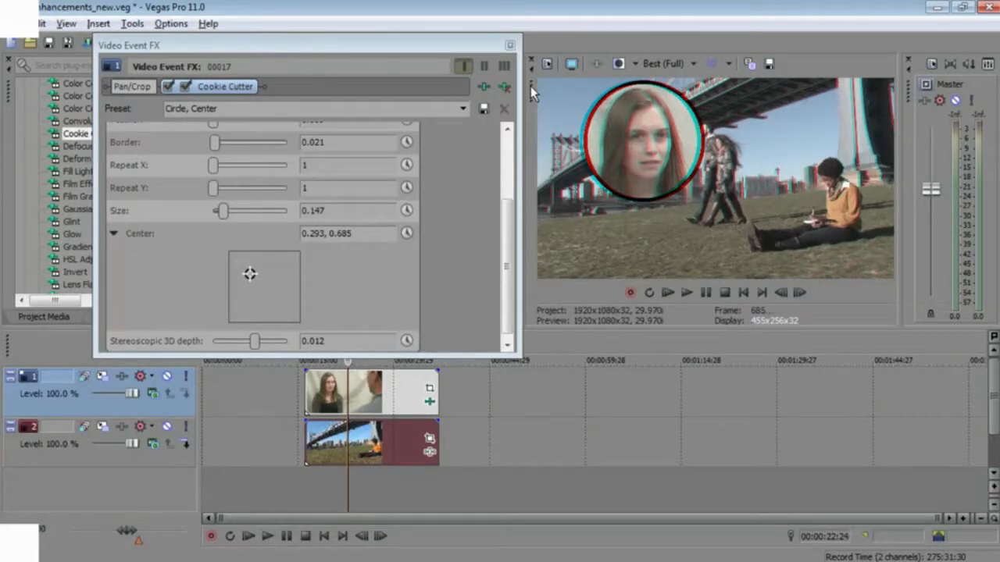
pyautogui.hotkey('alt', 'Left')
pyautogui.hotkey('alt', 'Left')
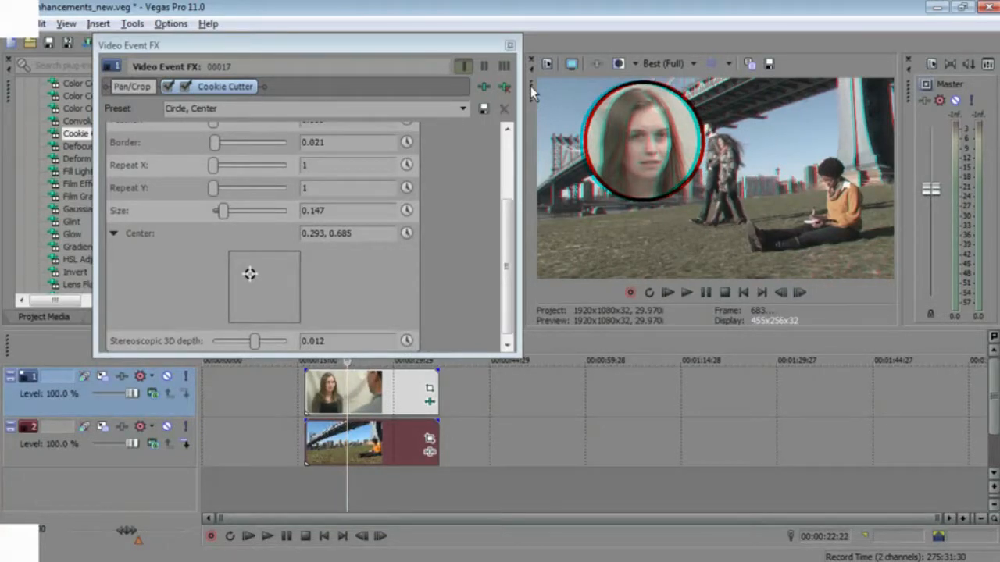
pyautogui.hotkey('alt', 'Left')
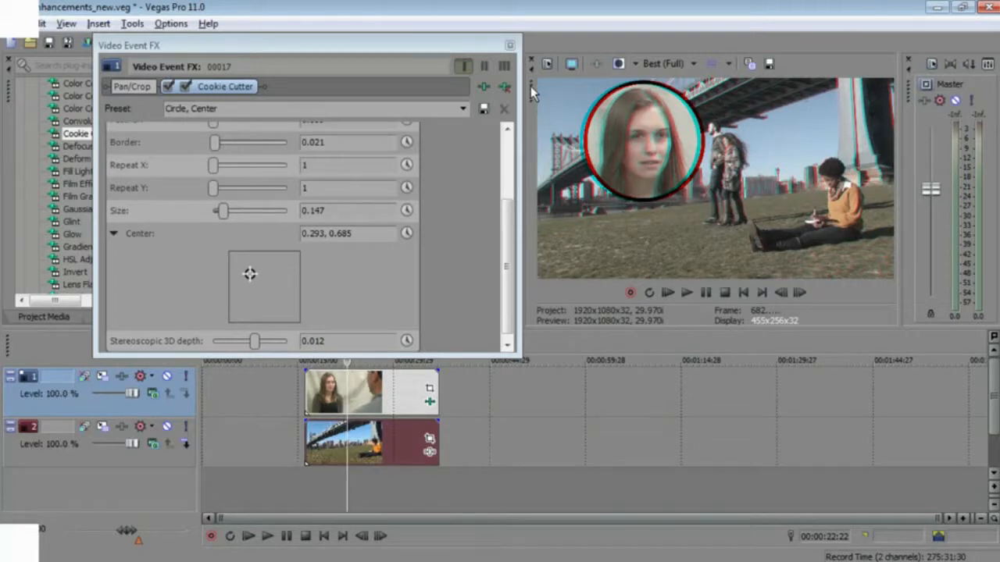
# - Set the Cookie Cutter Stereoscopic 3D depth to -0.009
pyautogui.moveTo(251, 339); pyautogui.dragTo(244, 342)
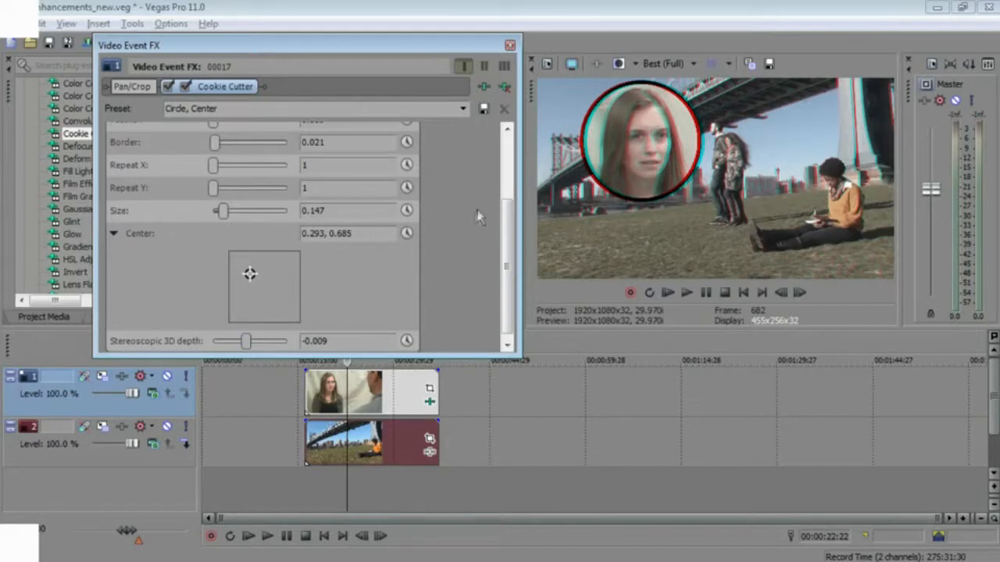
# - Add the Sony Stereoscopic 3D Adjust media effect to the source media of the track 1 event
pyautogui.rightClick(372, 383)
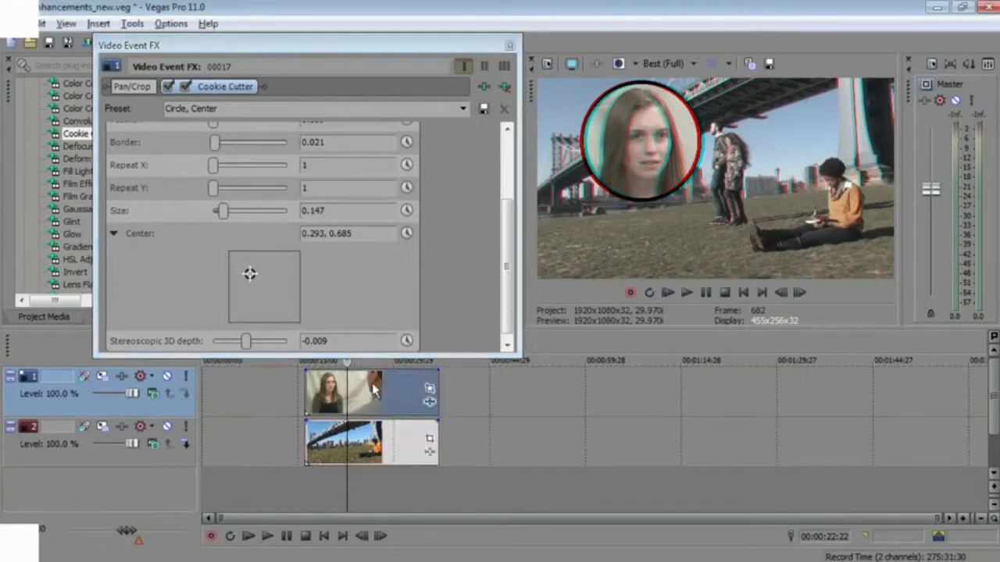
pyautogui.click(419, 211)
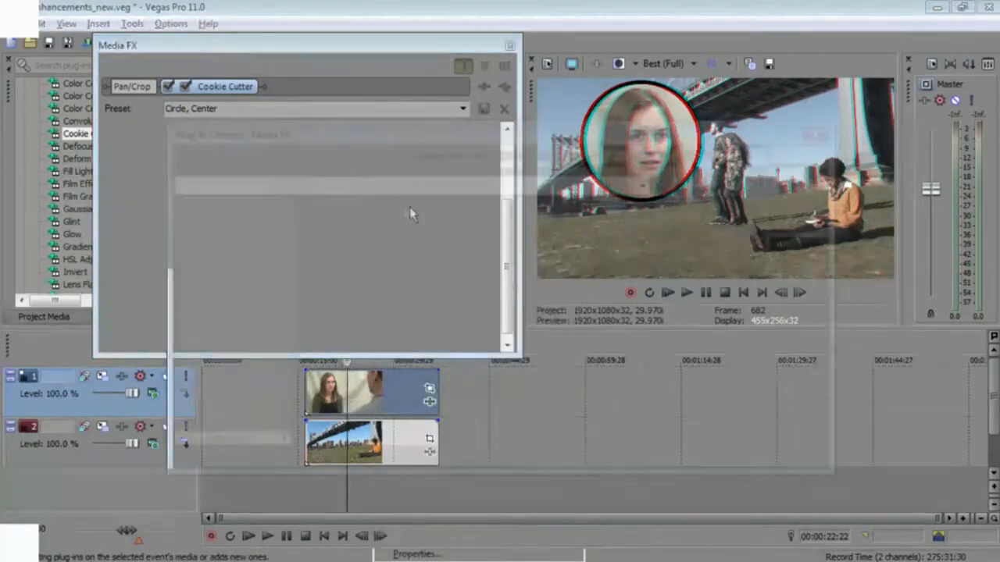
pyautogui.click(637, 420)
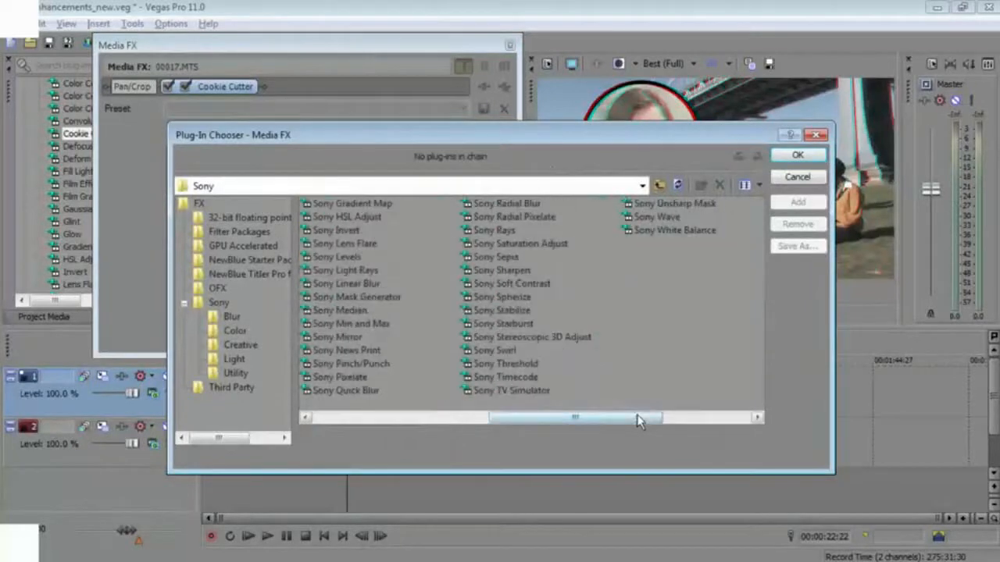
pyautogui.doubleClick(516, 338)
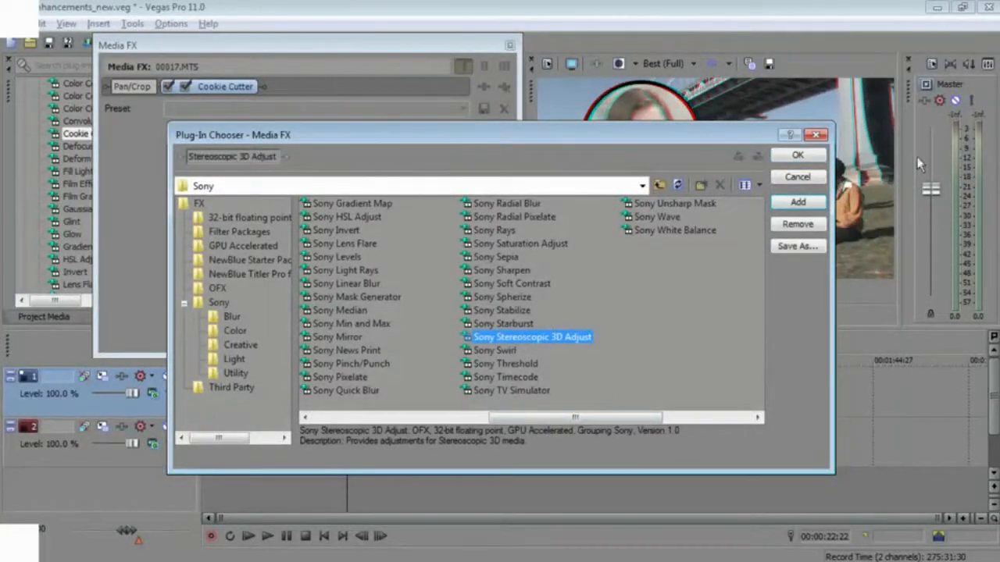
pyautogui.click(812, 162)
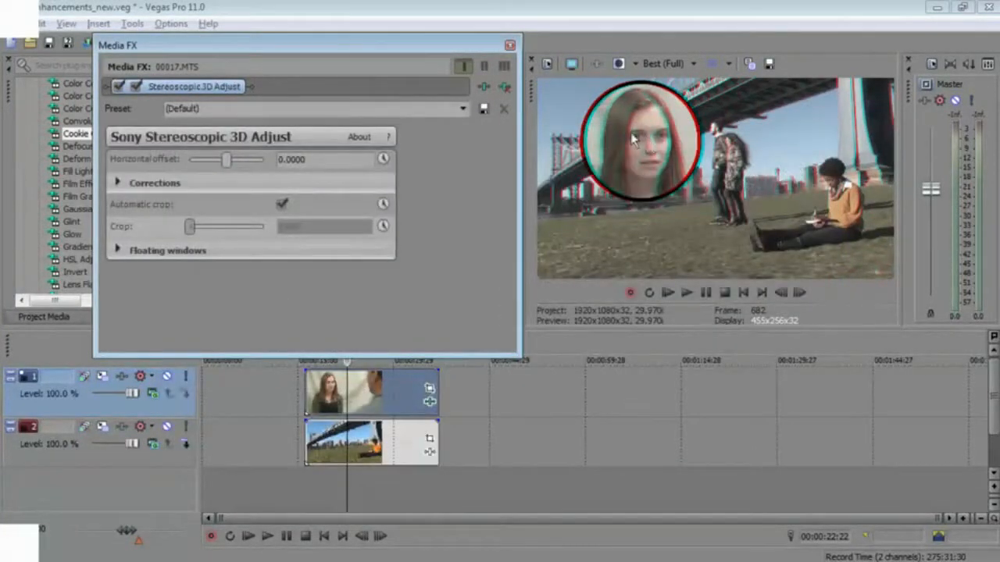
# - Set the Stereoscopic 3D Adjust Horizontal offset to -0.0242
pyautogui.moveTo(227, 160); pyautogui.dragTo(221, 160)
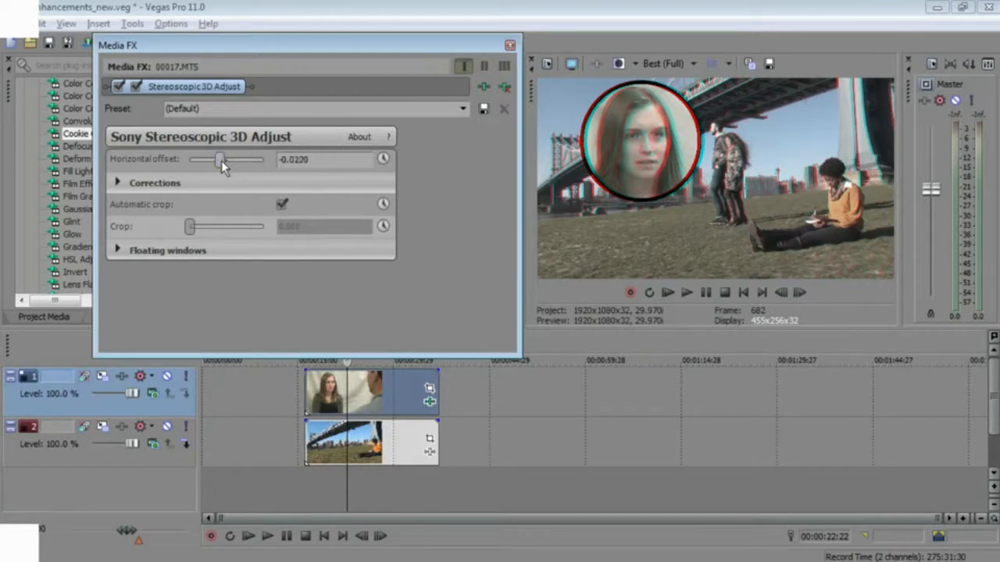
pyautogui.moveTo(221, 161); pyautogui.dragTo(220, 162)
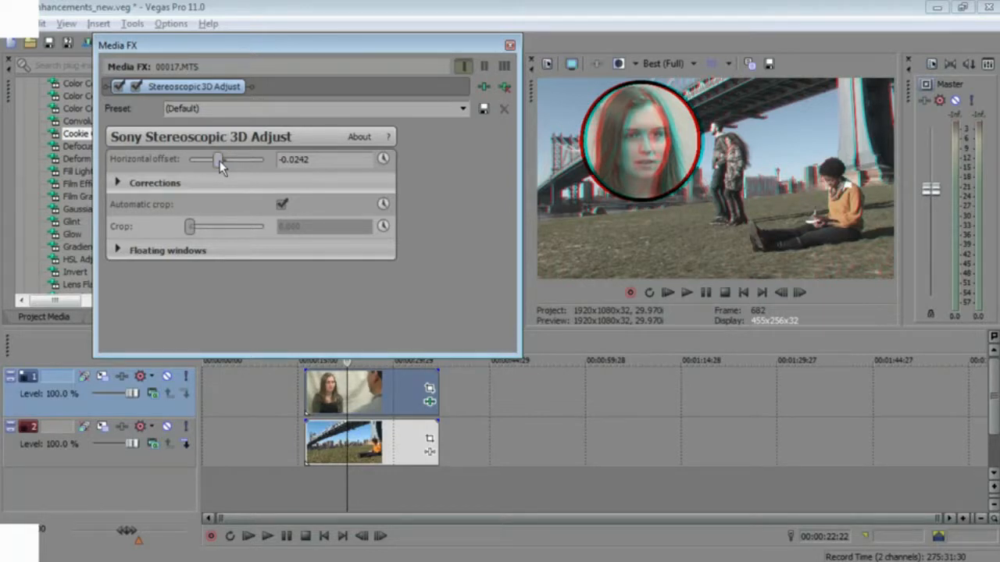
# - Step forward frame by frame through the composite to inspect the adjusted 3D result
pyautogui.click(350, 364)
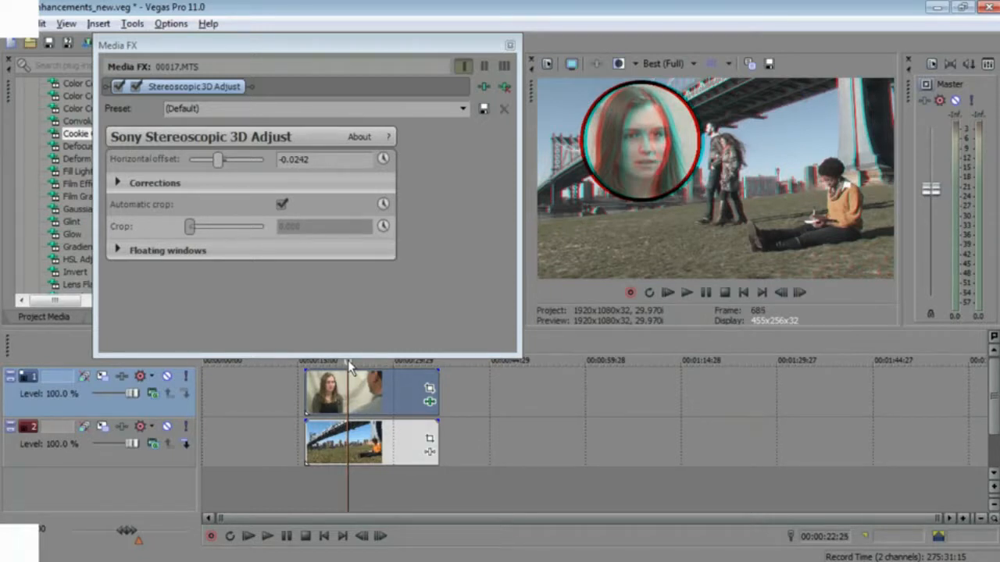
pyautogui.press('Right')
pyautogui.press('Right')
pyautogui.press('Right')
pyautogui.press('Right')
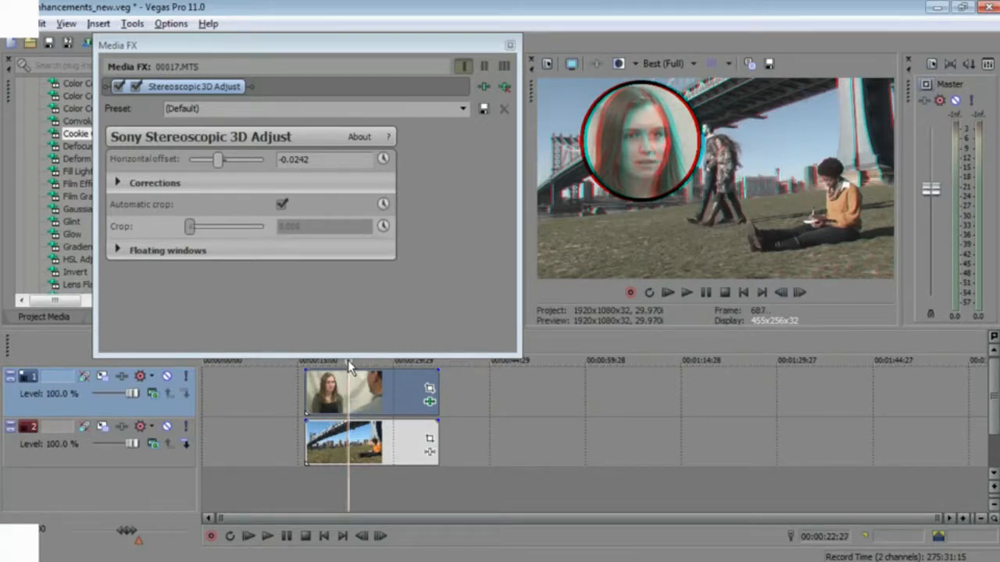
pyautogui.press('Right')
pyautogui.press('Right')
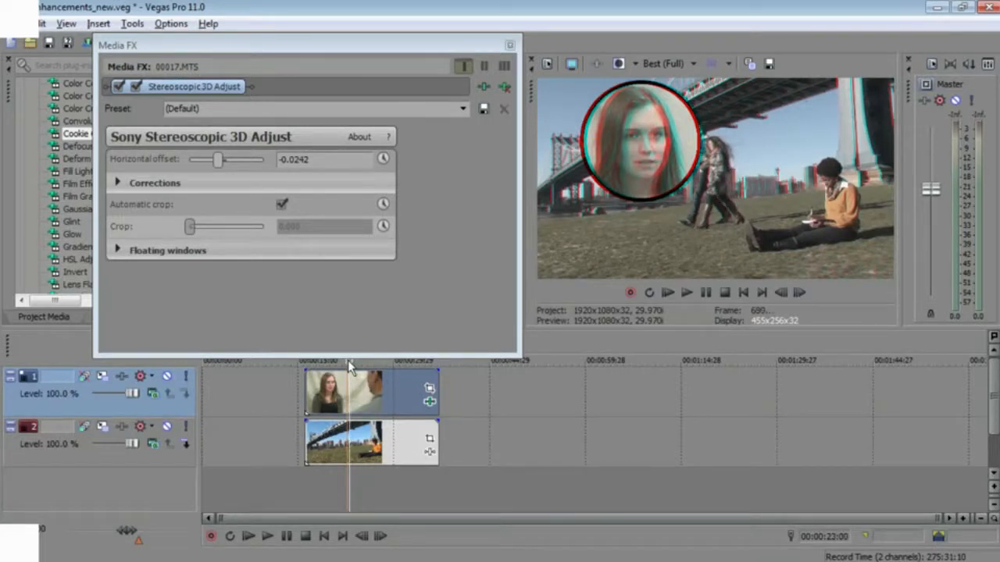
pyautogui.press('Right')
pyautogui.press('Right')
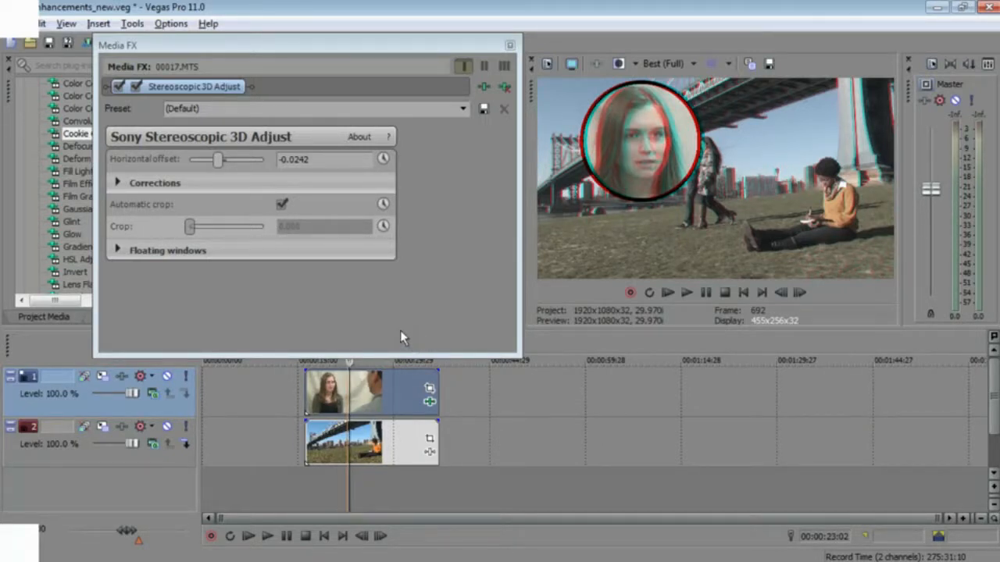
# - Switch to the slide presentation and advance to the next slide
pyautogui.hotkey('alt', 'Tab')
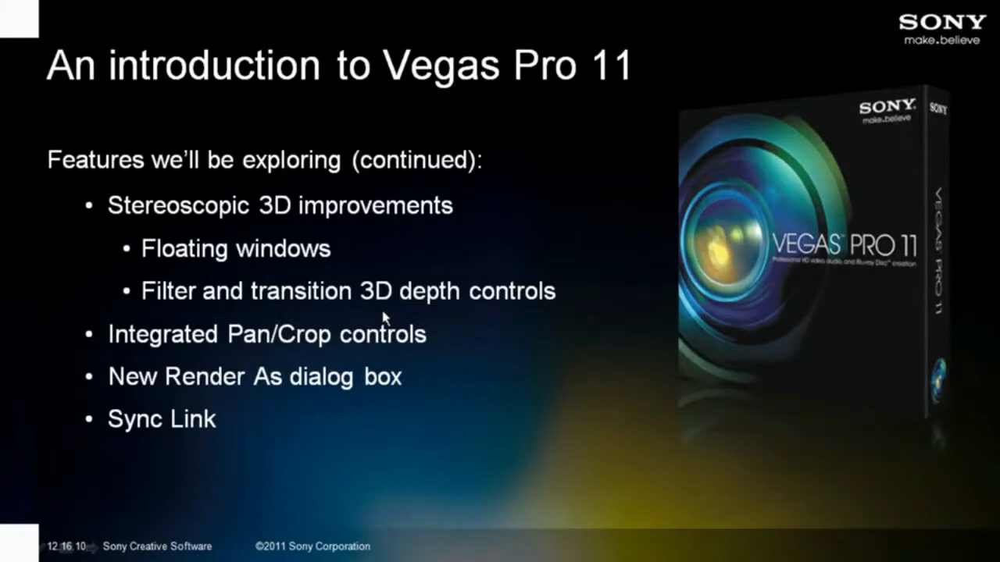
pyautogui.press('Right')
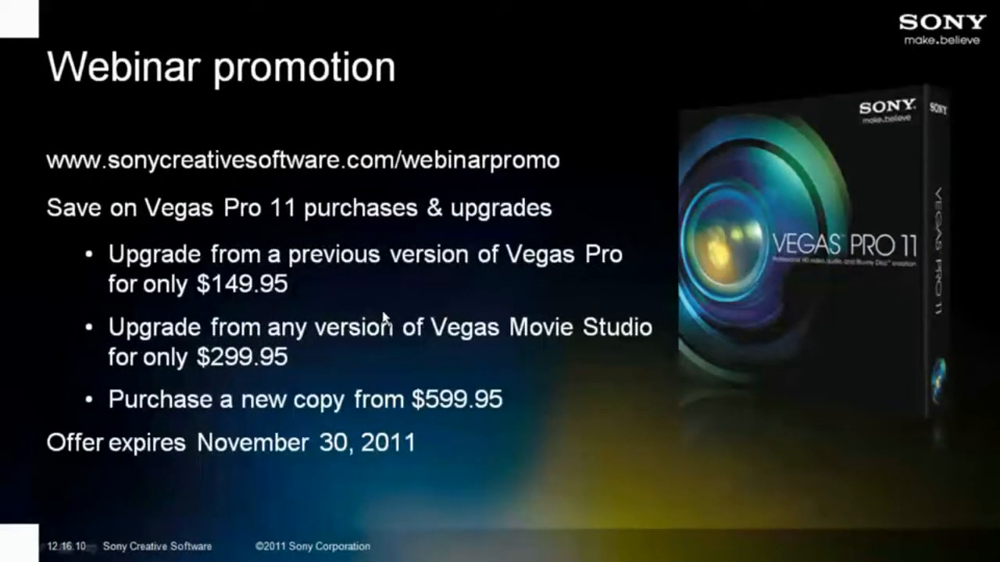
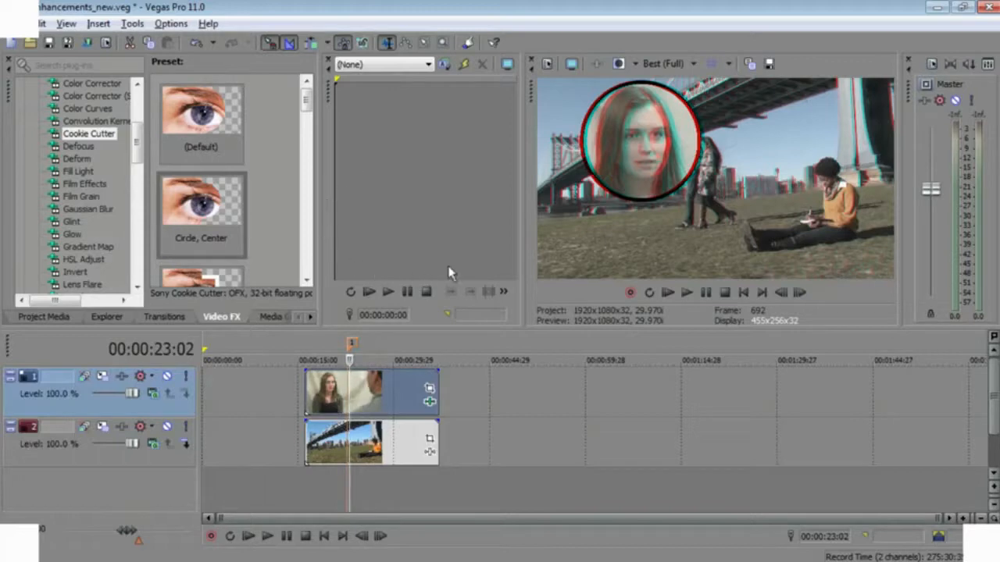
# - Set GPU acceleration of video processing to Off in the Video preferences, apply it and close the dialog
pyautogui.click(171, 23)
pyautogui.click(93, 457)
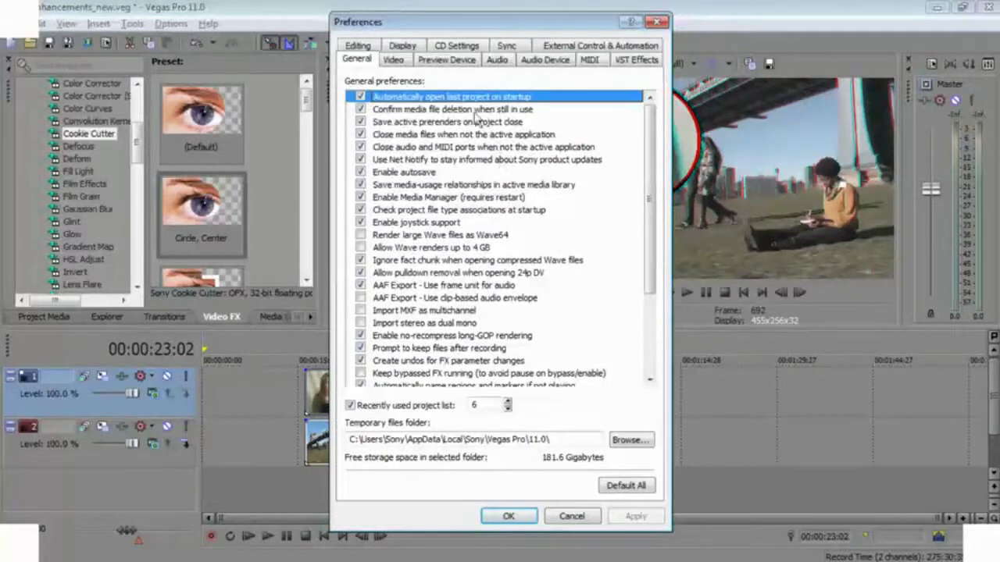
pyautogui.click(393, 59)
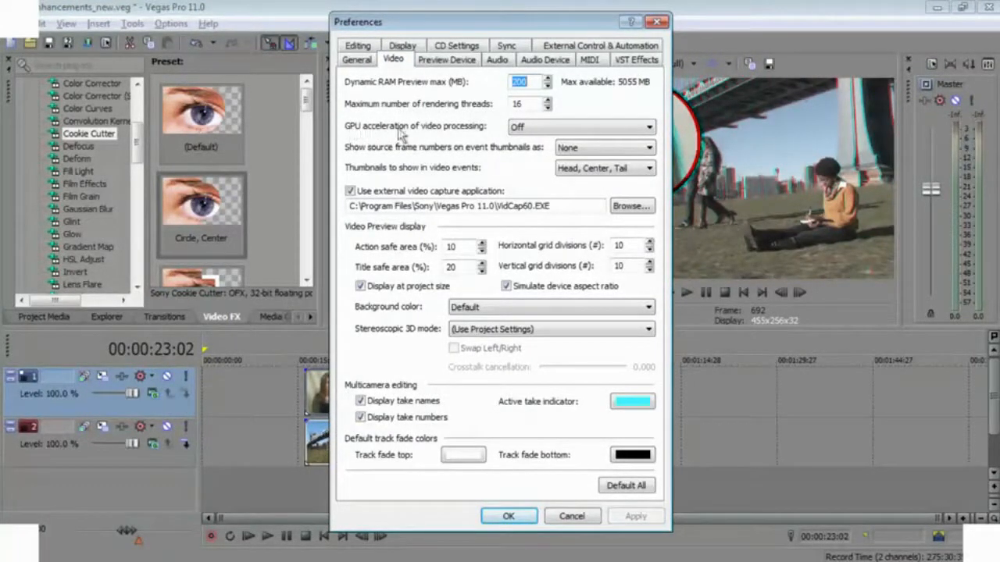
pyautogui.click(654, 128)
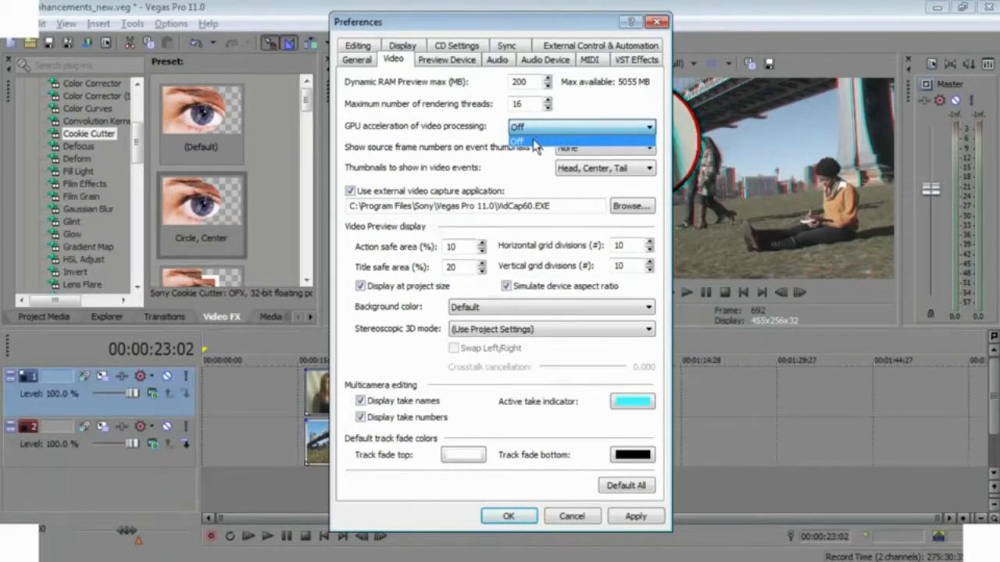
pyautogui.click(492, 131)
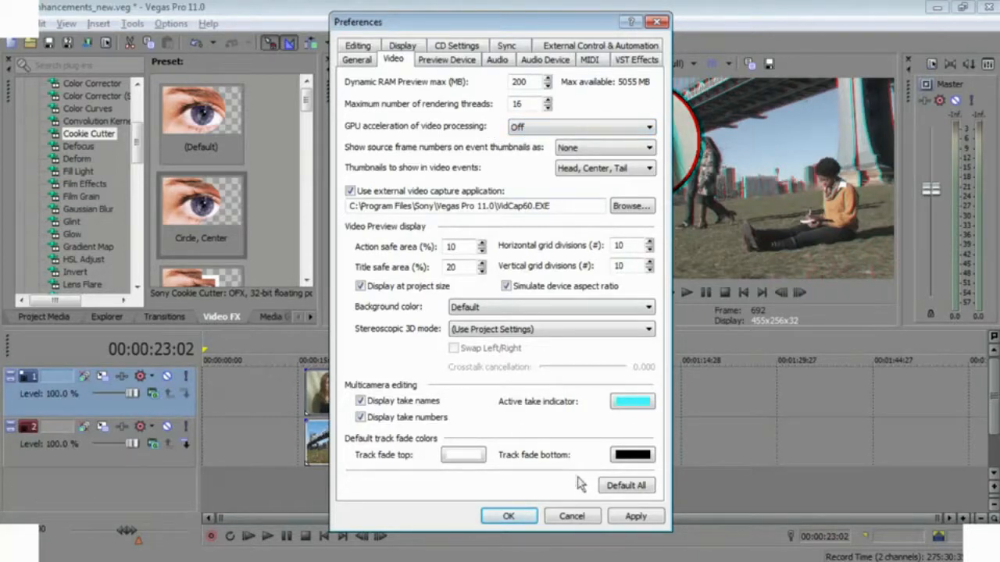
pyautogui.click(634, 518)
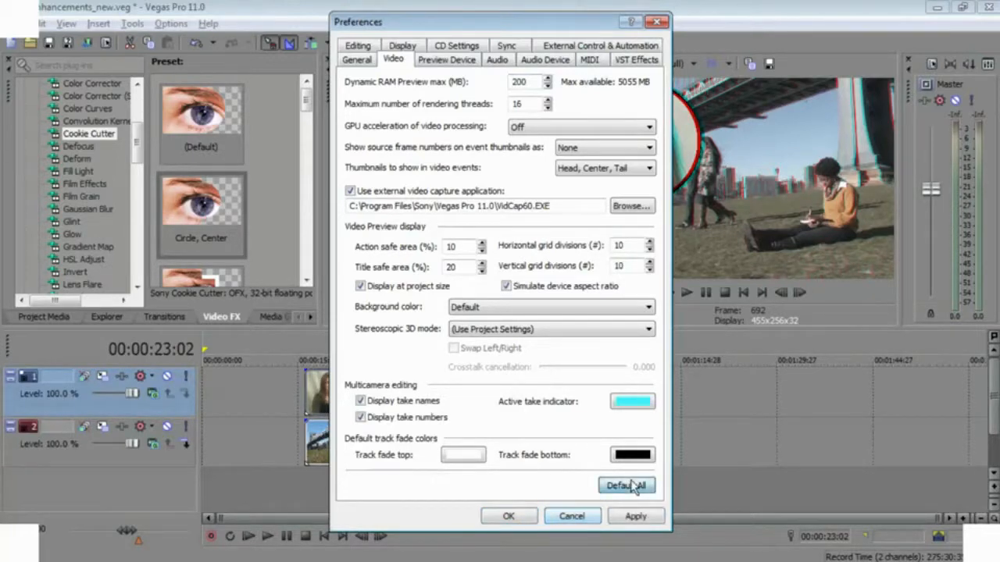
pyautogui.click(508, 516)
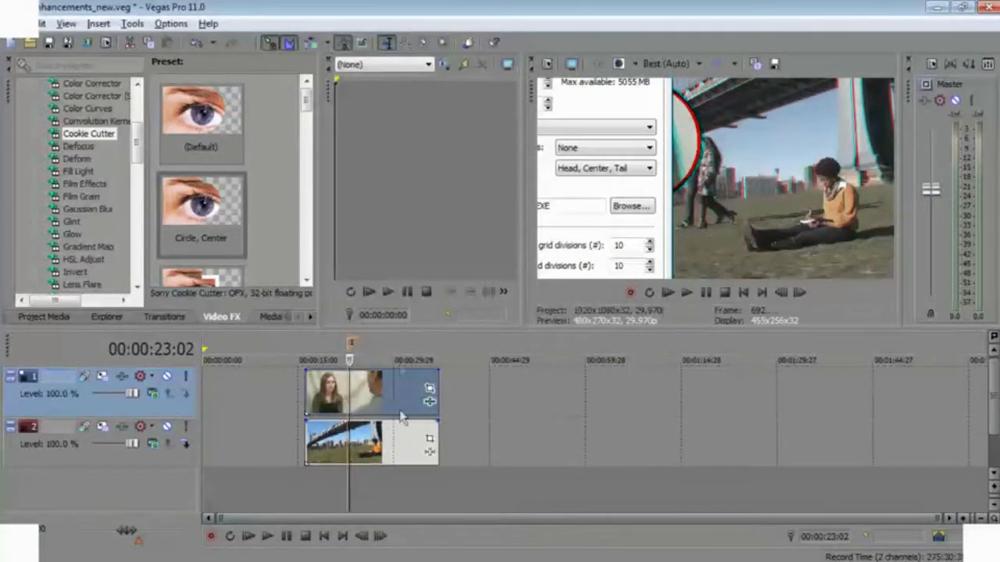
# - Open Render As and select the MainConcept AVC/AAC Internet HD 1080p output template
pyautogui.click(88, 43)
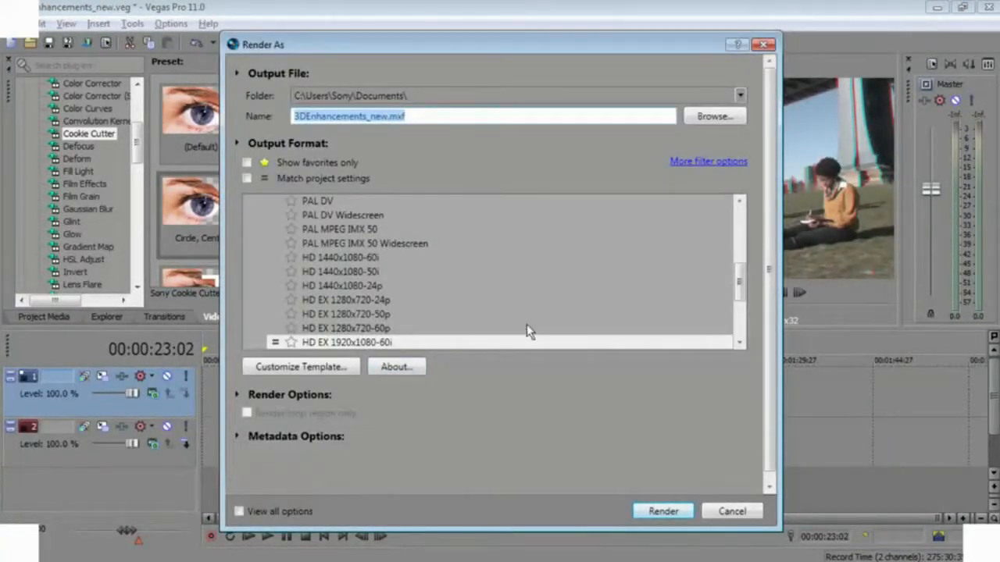
pyautogui.moveTo(738, 286); pyautogui.dragTo(738, 220)
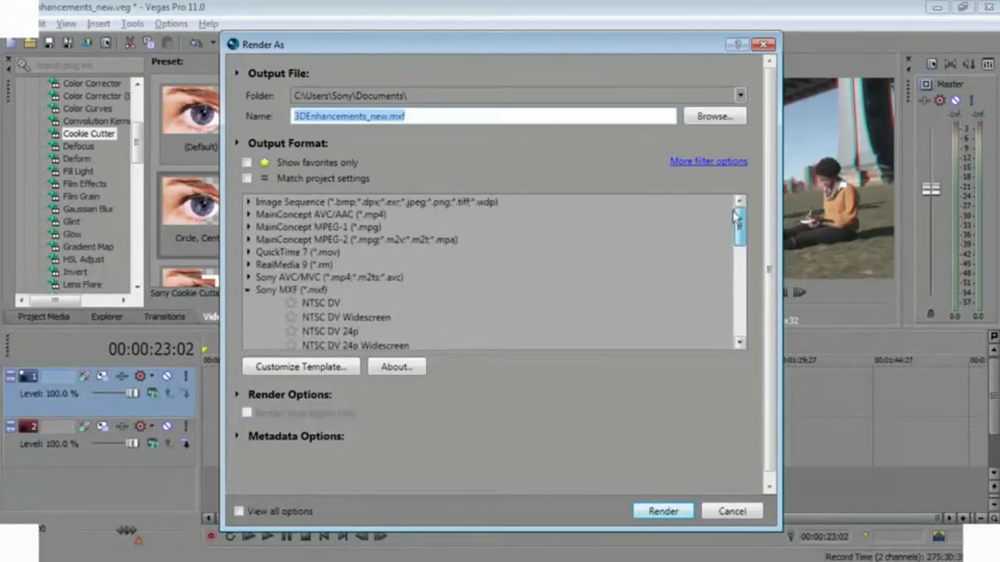
pyautogui.click(250, 214)
pyautogui.scroll(-2, 314, 297)
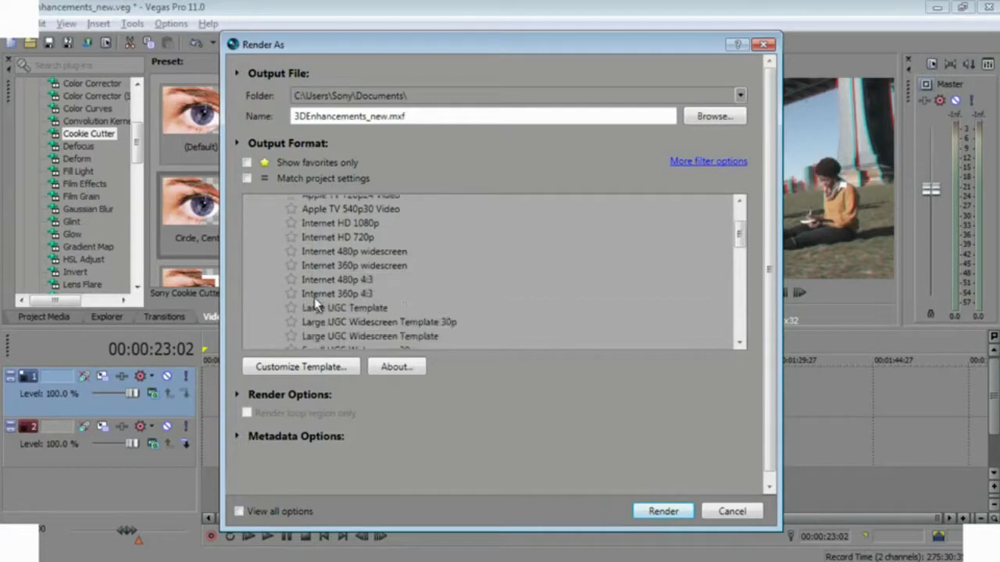
pyautogui.scroll(-1, 309, 302)
pyautogui.scroll(2, 309, 302)
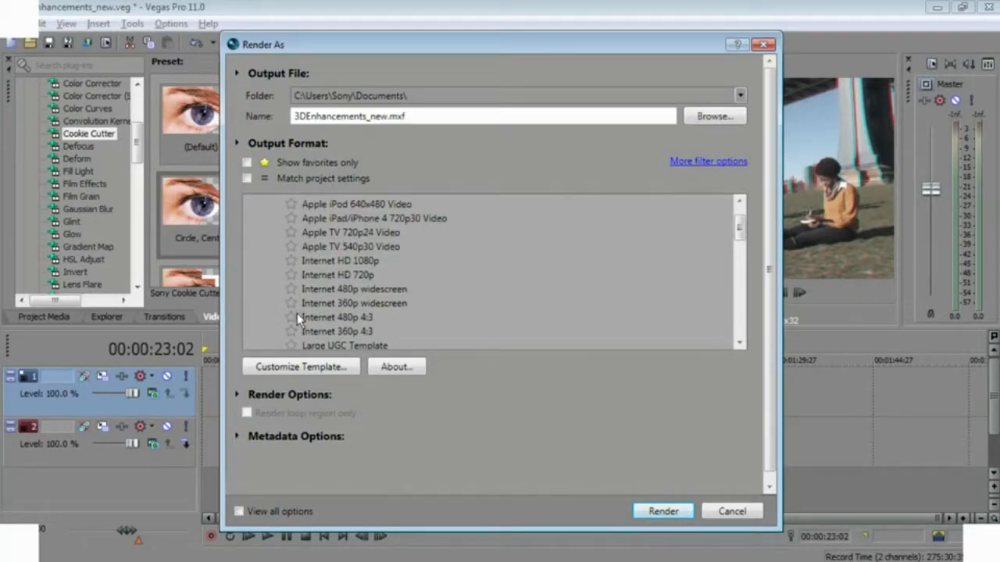
pyautogui.click(310, 263)
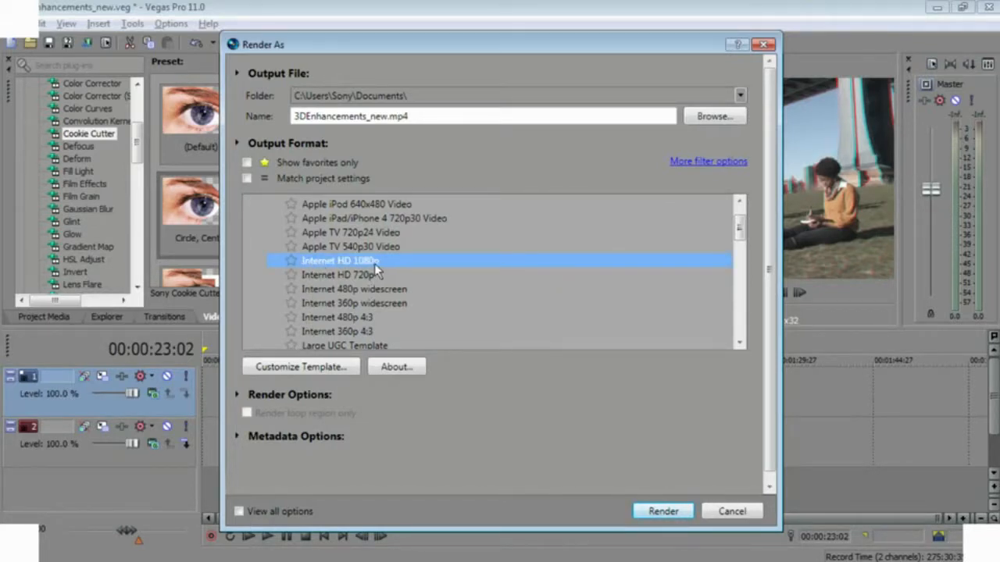
# - Open the template's custom settings, inspect the Encode mode options, and cancel both dialogs
pyautogui.click(295, 366)
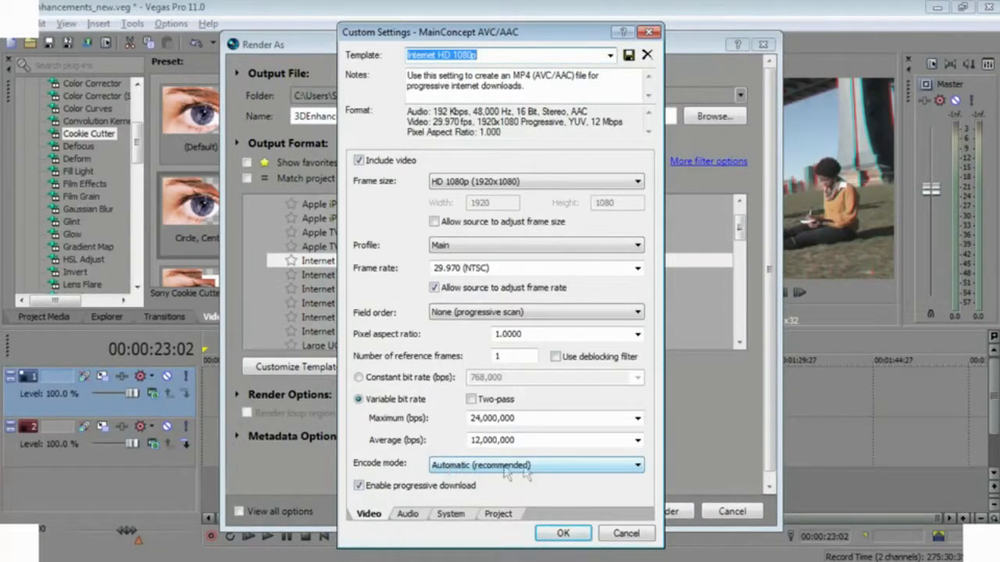
pyautogui.click(639, 466)
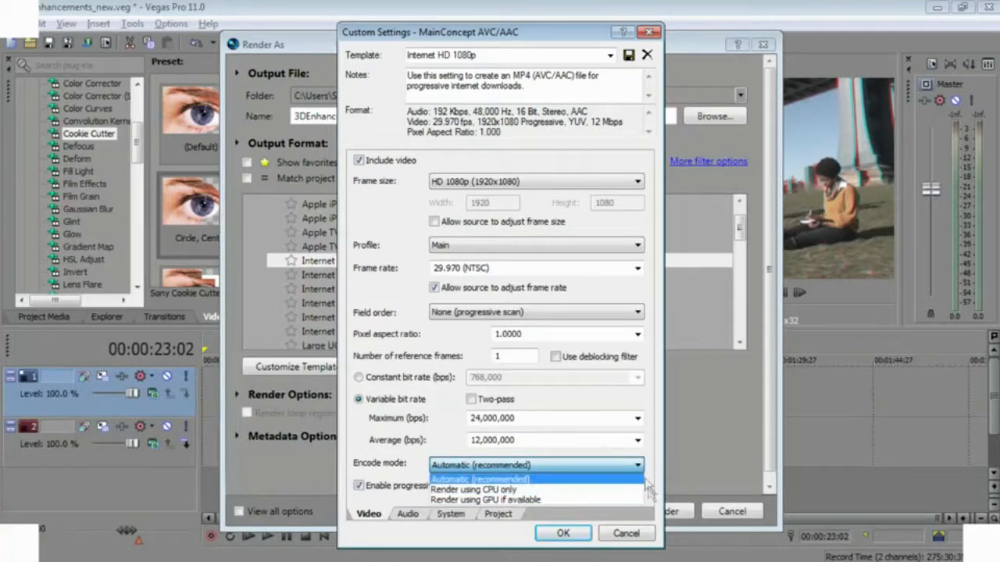
pyautogui.click(625, 535)
pyautogui.click(626, 535)
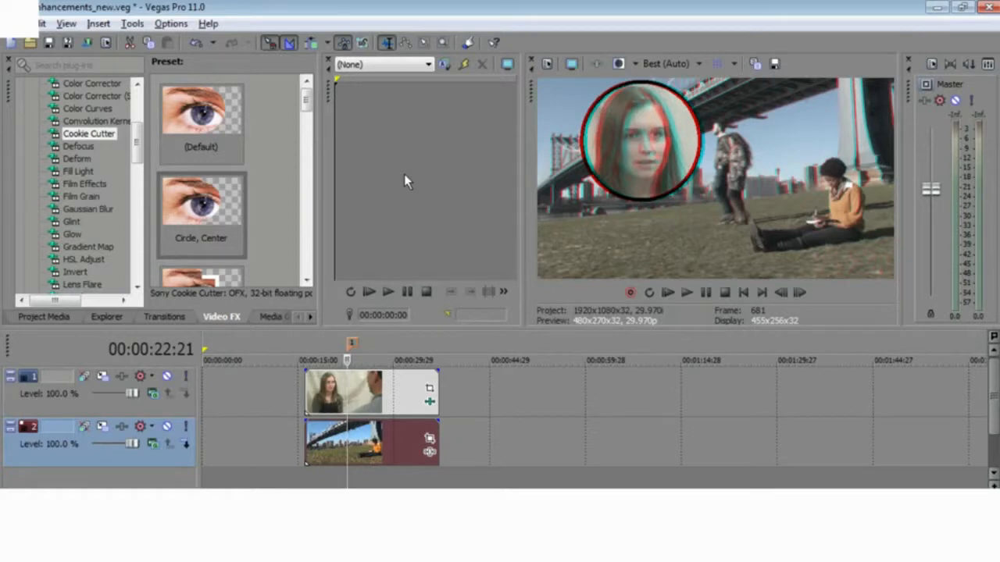
pyautogui.hotkey('alt', 'Tab')
pyautogui.hotkey('alt', 'Tab')
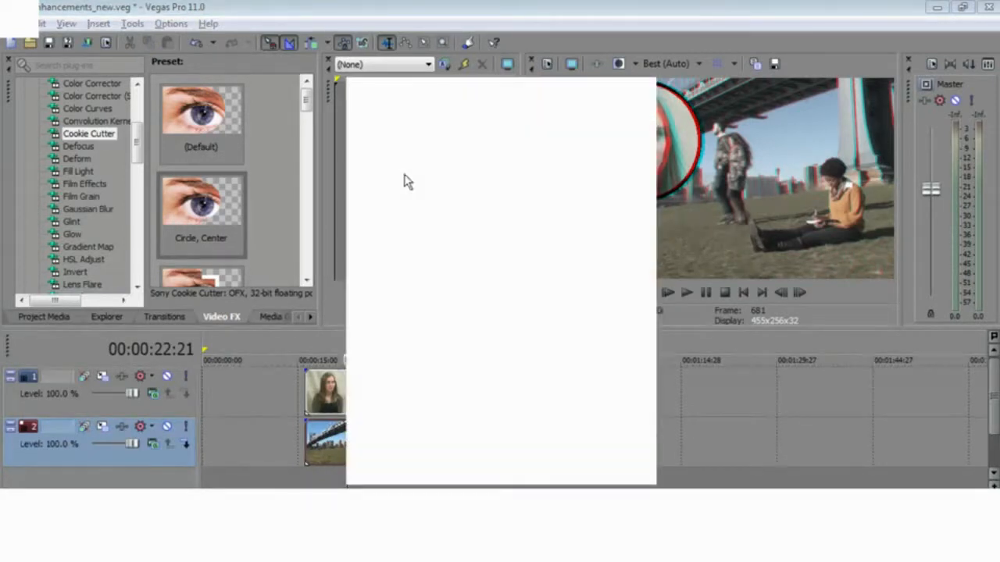
pyautogui.hotkey('alt', 'Tab')
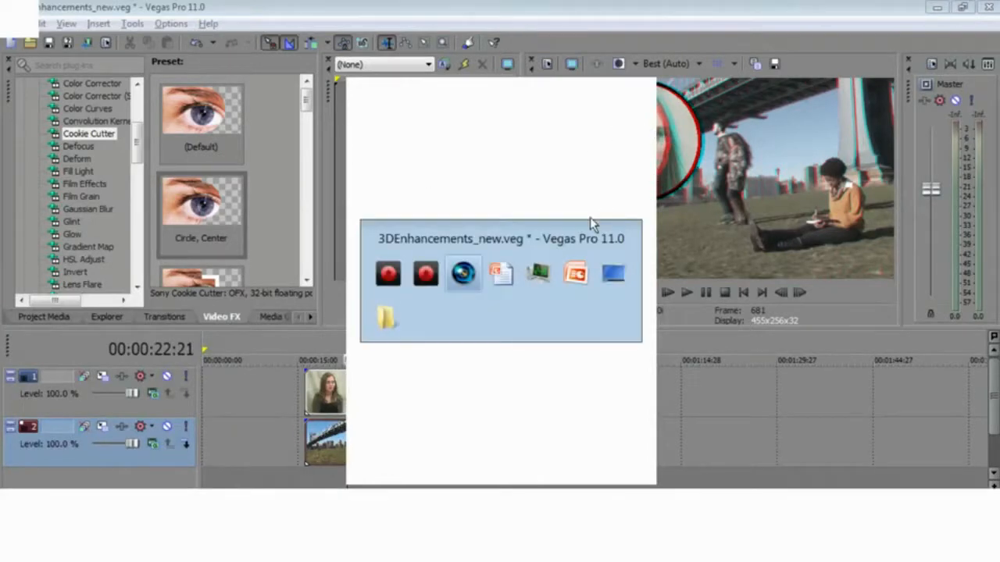
pyautogui.hotkey('alt', 'Tab')
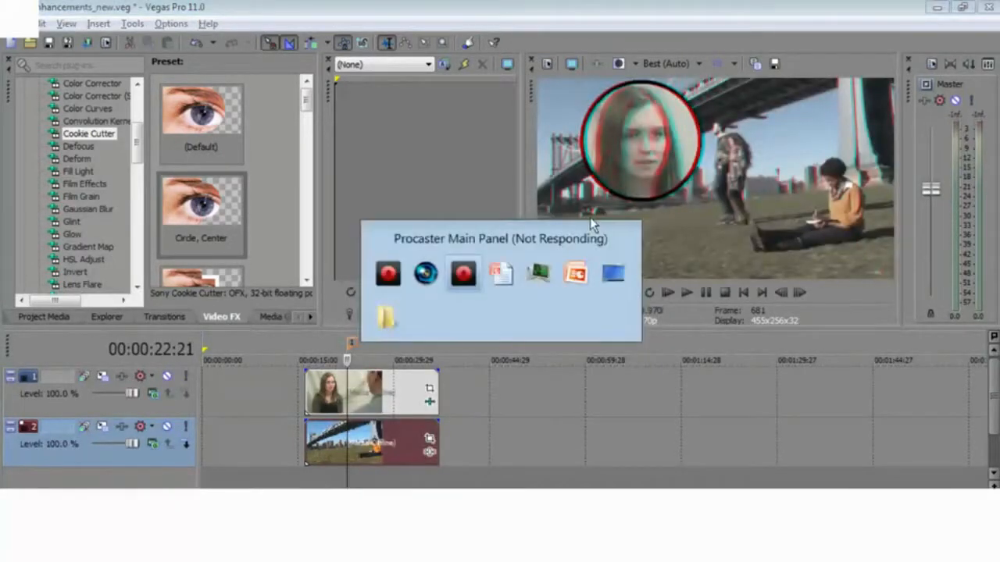
pyautogui.hotkey('alt', 'Tab')
pyautogui.hotkey('alt', 'Tab')
pyautogui.hotkey('alt', 'Tab')
pyautogui.hotkey('alt', 'Tab')
pyautogui.hotkey('alt', 'Tab')
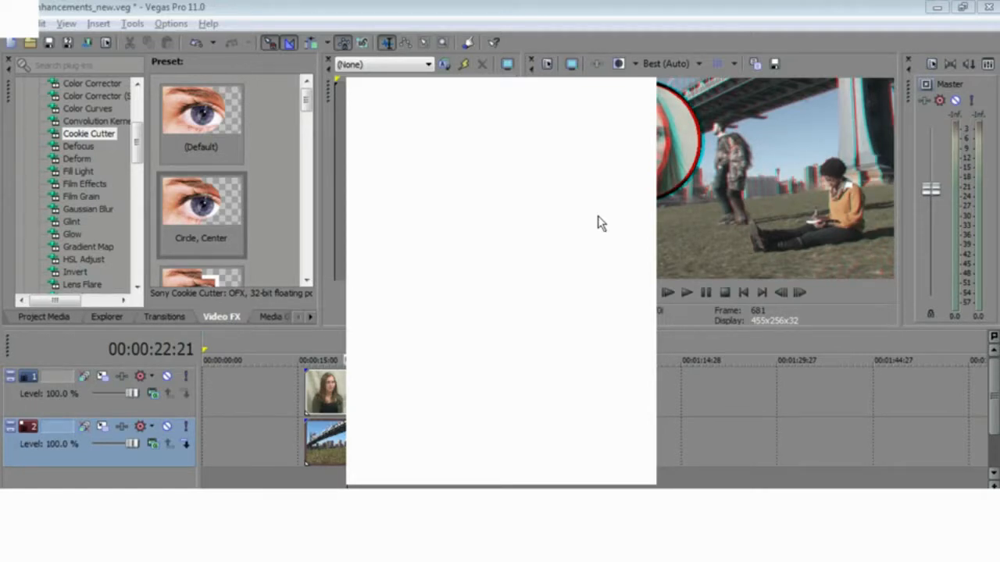
pyautogui.click(682, 13)
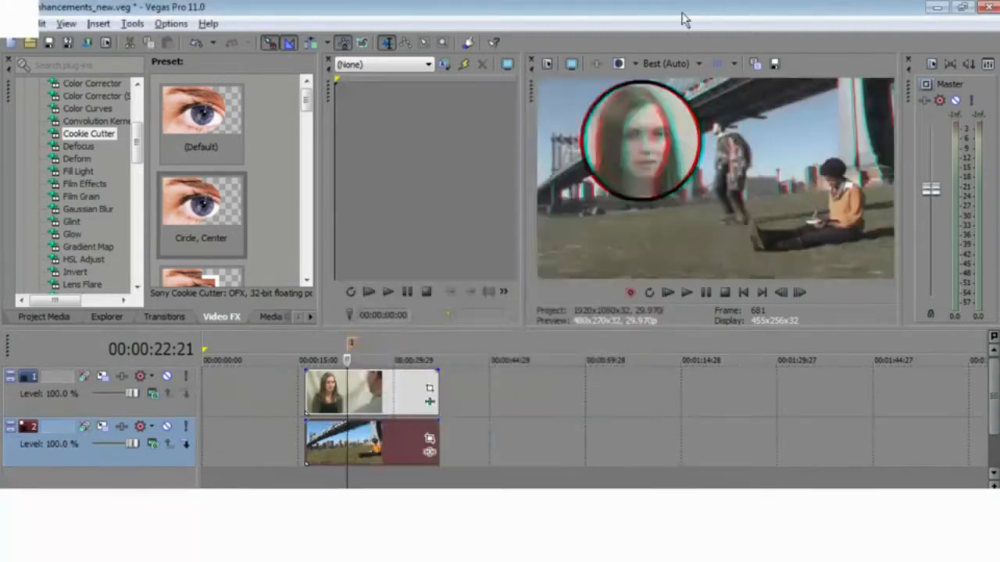